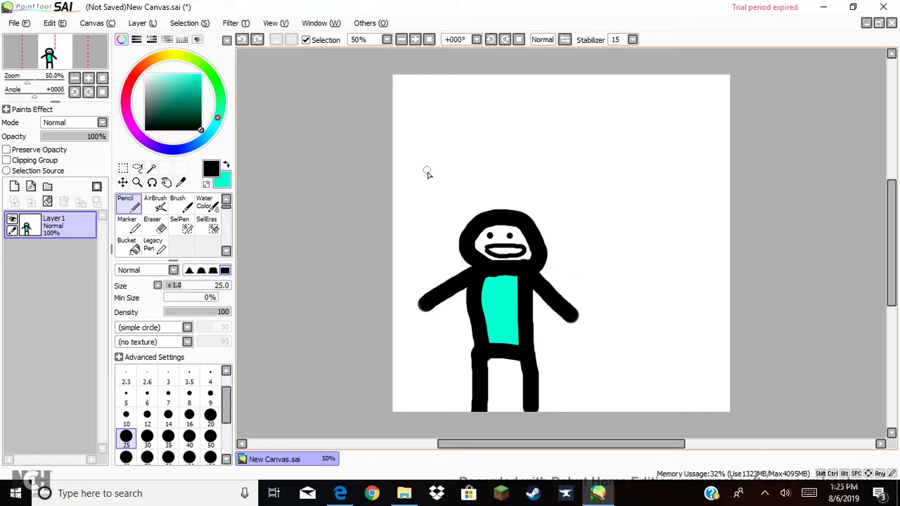
# - Erase the figure's smiling mouth and both arms with the size-35 Eraser, undoing a stray hat and leg erasure
pyautogui.moveTo(578, 179)
pyautogui.mouseDown()
pyautogui.moveTo(514, 148)
pyautogui.moveTo(463, 181)
pyautogui.moveTo(618, 209)
pyautogui.moveTo(563, 142)
pyautogui.moveTo(590, 178)
pyautogui.moveTo(609, 127)
pyautogui.mouseUp()
pyautogui.hotkey('ctrl', 'z')
pyautogui.click(155, 228)
pyautogui.moveTo(484, 249)
pyautogui.mouseDown()
pyautogui.moveTo(516, 251)
pyautogui.moveTo(501, 247)
pyautogui.moveTo(525, 251)
pyautogui.moveTo(497, 251)
pyautogui.mouseUp()
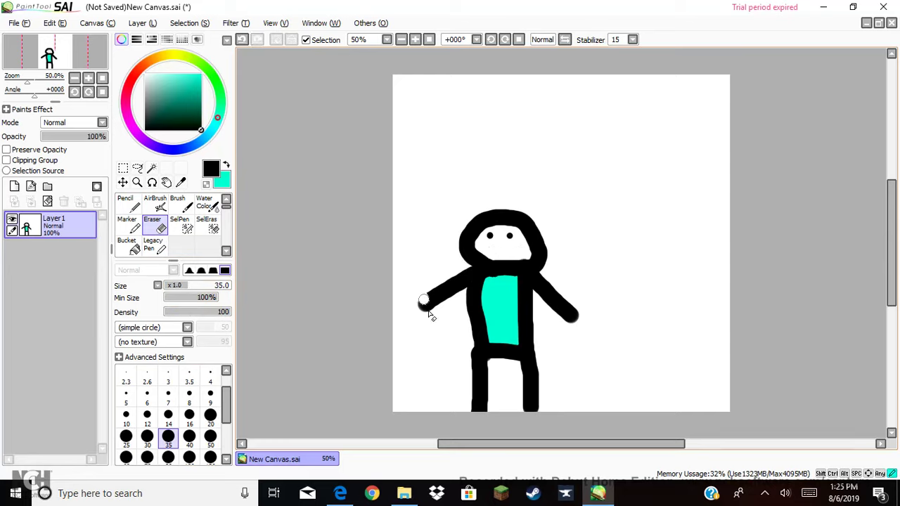
pyautogui.moveTo(426, 307)
pyautogui.mouseDown()
pyautogui.moveTo(416, 288)
pyautogui.moveTo(435, 312)
pyautogui.moveTo(444, 268)
pyautogui.moveTo(464, 275)
pyautogui.mouseUp()
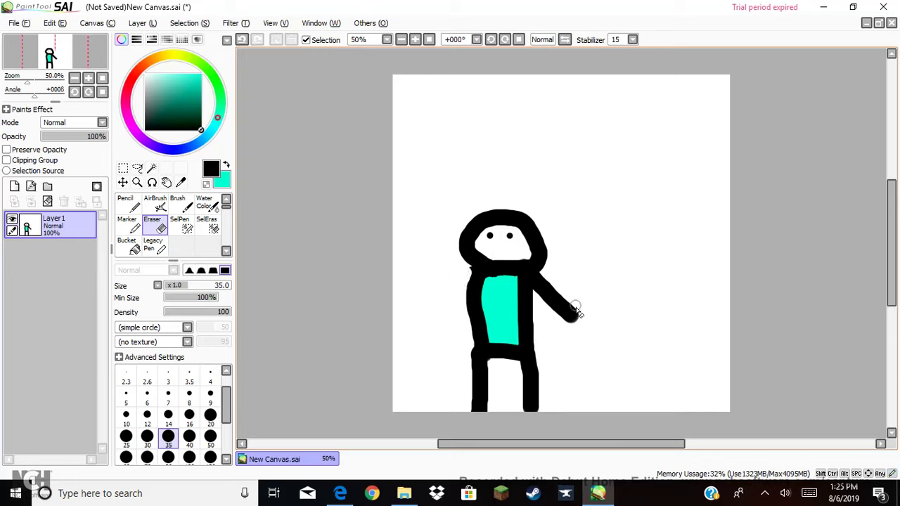
pyautogui.moveTo(575, 307)
pyautogui.mouseDown()
pyautogui.moveTo(541, 285)
pyautogui.moveTo(541, 297)
pyautogui.moveTo(539, 283)
pyautogui.moveTo(548, 280)
pyautogui.mouseUp()
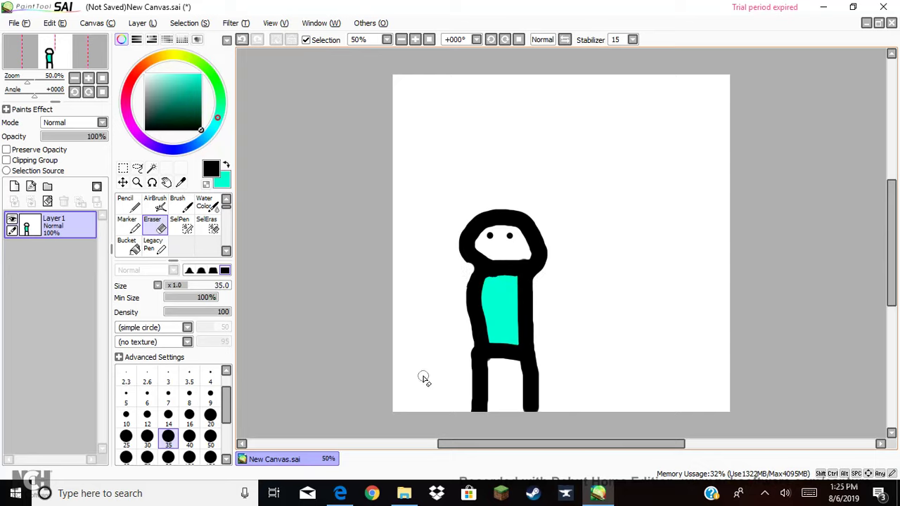
pyautogui.moveTo(424, 377); pyautogui.dragTo(593, 386)
pyautogui.hotkey('ctrl', 'z')
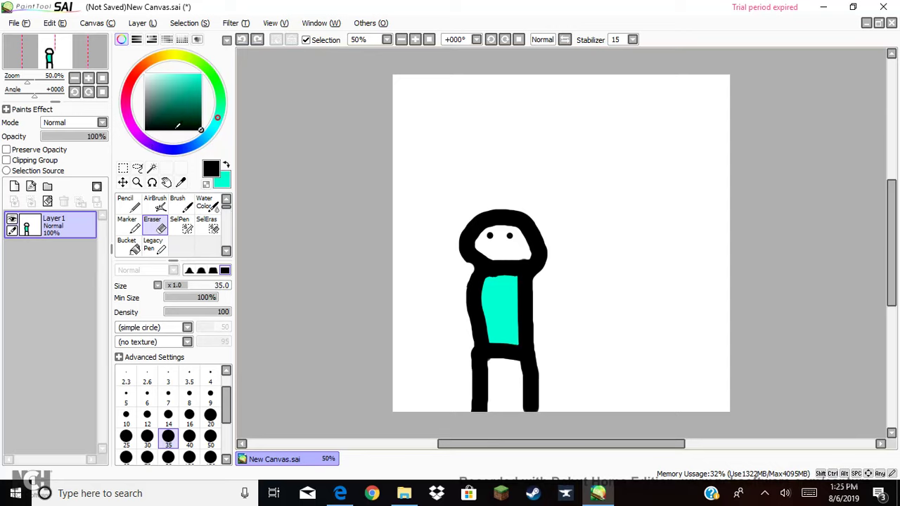
# - Draw both arms hanging from the shoulders with a size-50 Pencil, then scribble a size-14 mouth
pyautogui.click(130, 201)
pyautogui.click(210, 437)
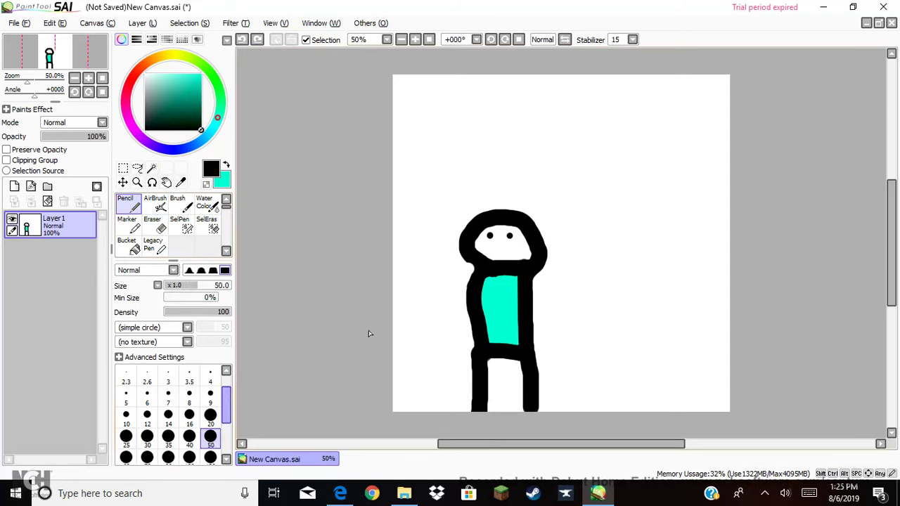
pyautogui.click(473, 269)
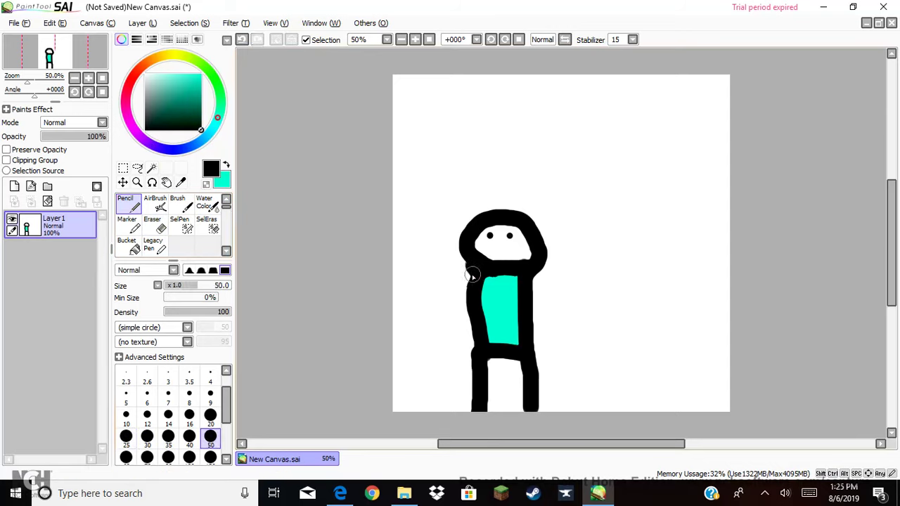
pyautogui.moveTo(473, 279); pyautogui.dragTo(450, 325)
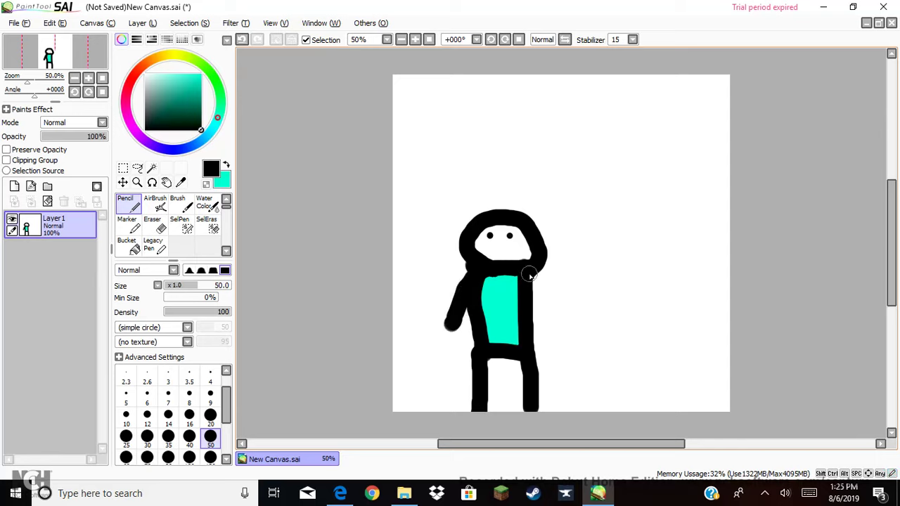
pyautogui.moveTo(535, 269); pyautogui.dragTo(565, 326)
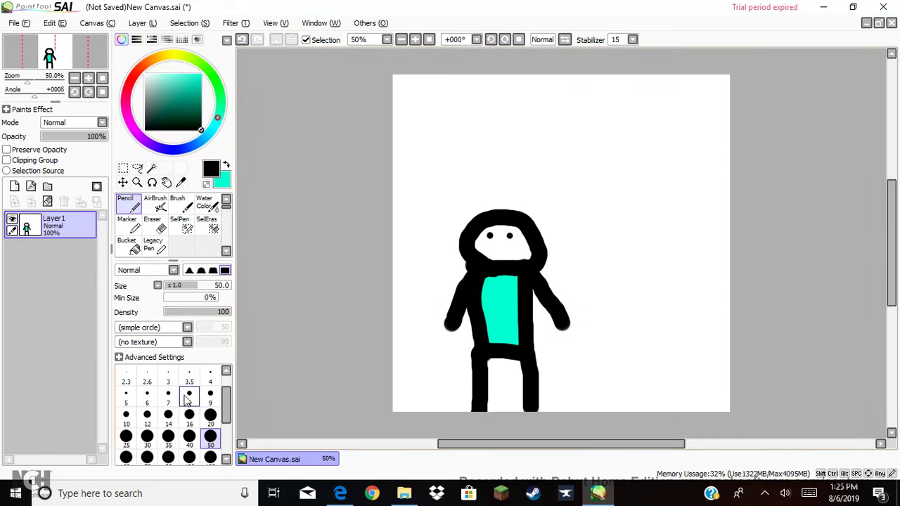
pyautogui.click(169, 416)
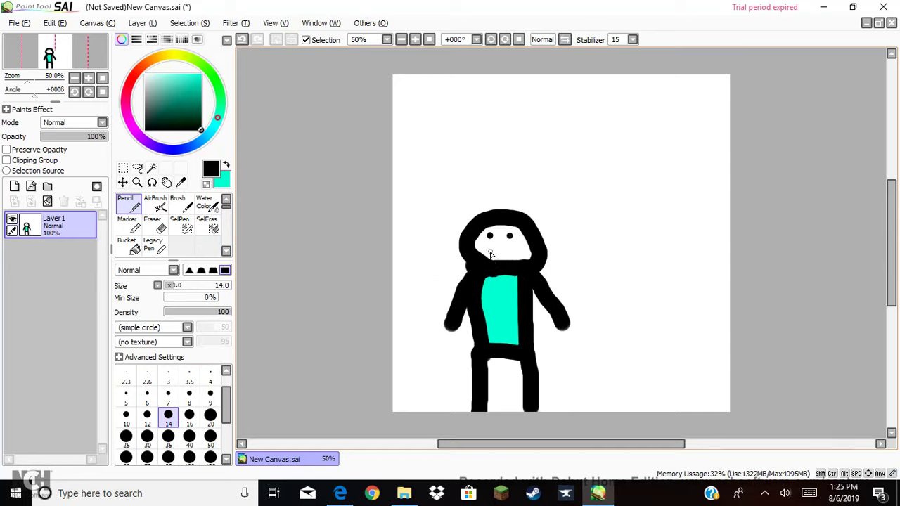
pyautogui.moveTo(490, 249)
pyautogui.mouseDown()
pyautogui.moveTo(528, 253)
pyautogui.moveTo(490, 255)
pyautogui.mouseUp()
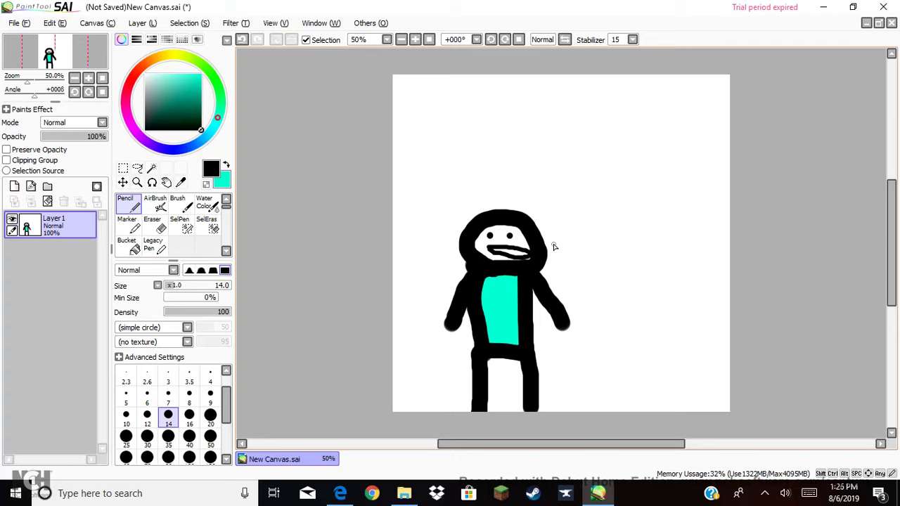
# - Launch Snipping Tool from a 'sni' search and snip a rectangle around the drawing canvas
pyautogui.click(188, 493)
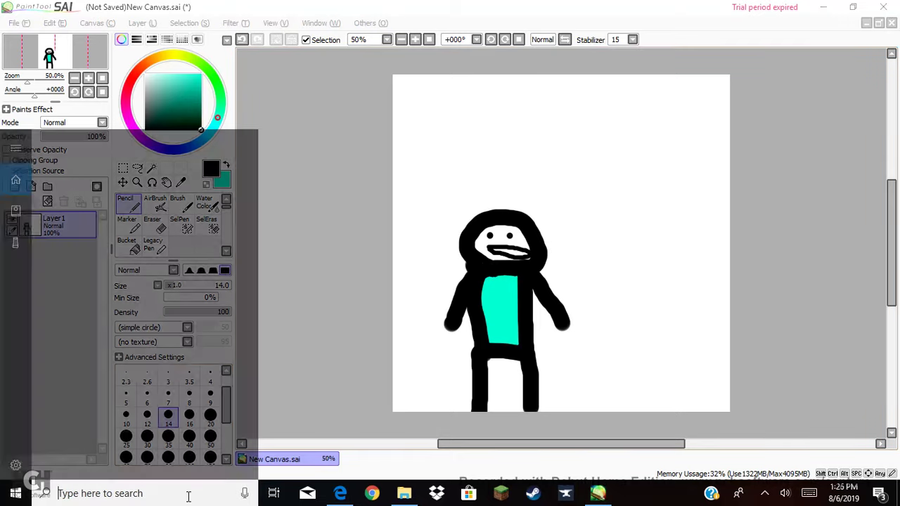
pyautogui.write('sni')
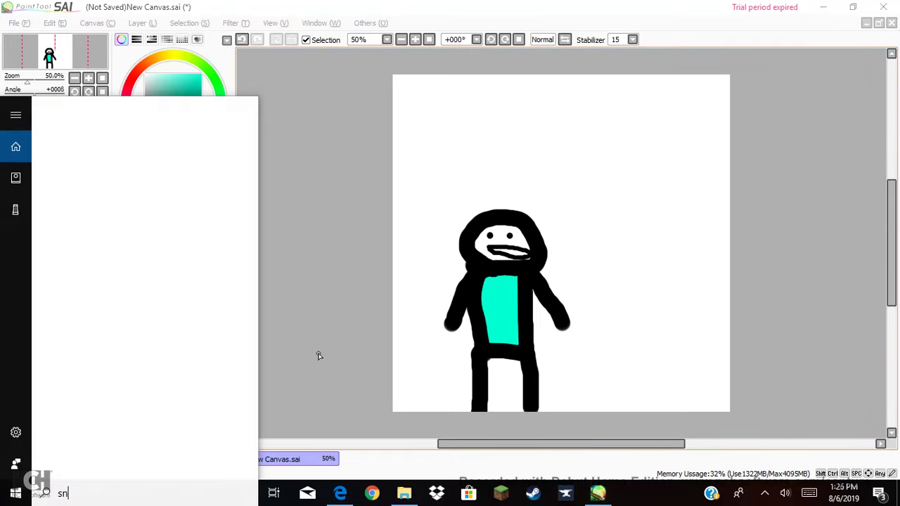
pyautogui.click(180, 186)
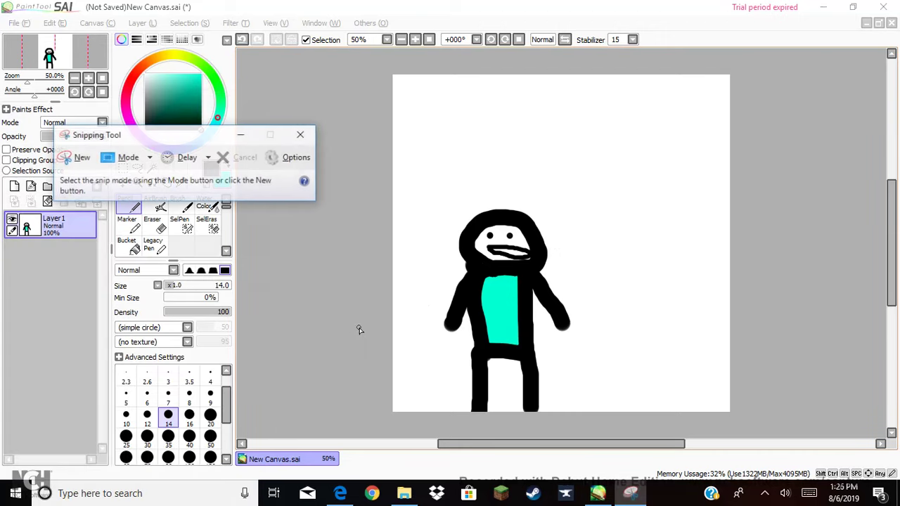
pyautogui.click(80, 158)
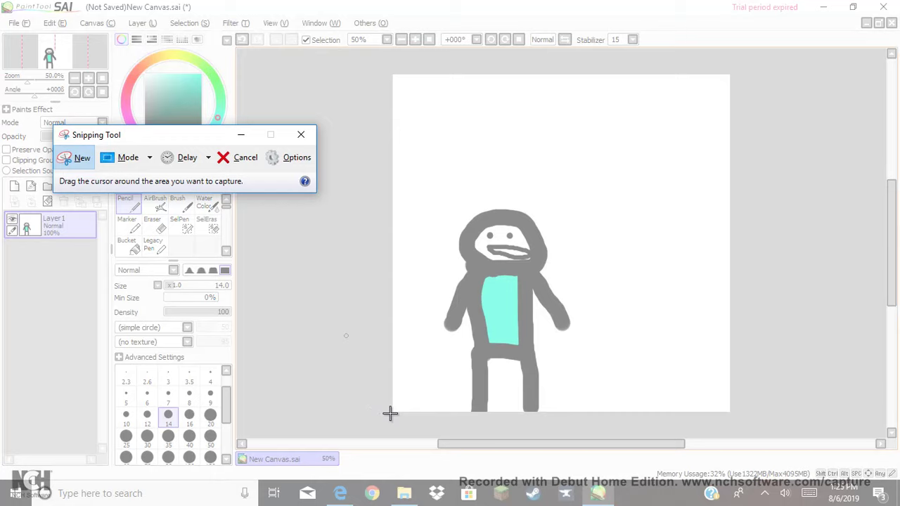
pyautogui.moveTo(391, 413)
pyautogui.mouseDown()
pyautogui.moveTo(713, 153)
pyautogui.moveTo(740, 89)
pyautogui.moveTo(733, 74)
pyautogui.mouseUp()
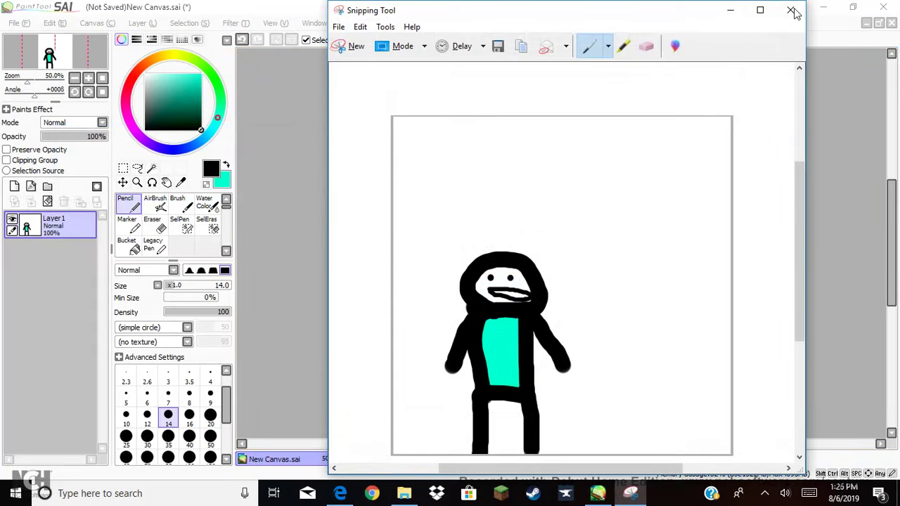
# - Open the Animation 2 folder on the desktop to check Frames 1-3, then minimize it
pyautogui.click(827, 10)
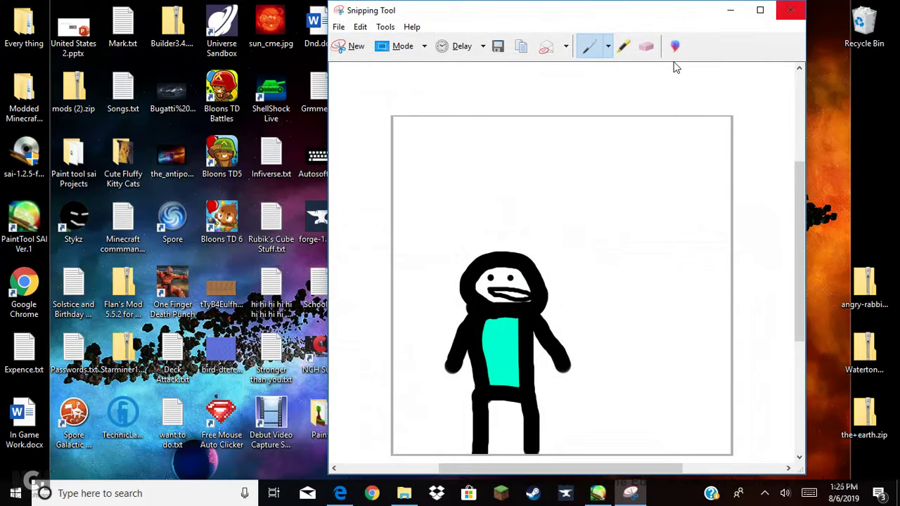
pyautogui.moveTo(688, 17); pyautogui.dragTo(758, 17)
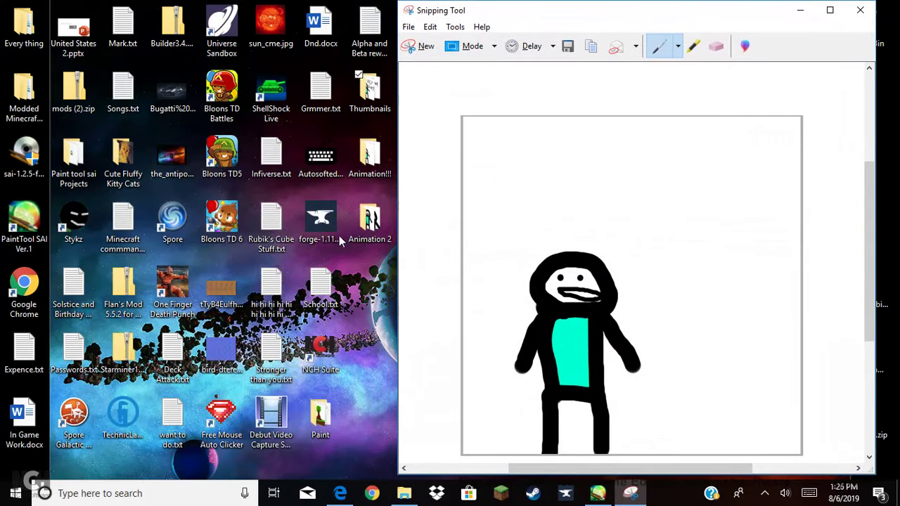
pyautogui.click(367, 224)
pyautogui.doubleClick(367, 227)
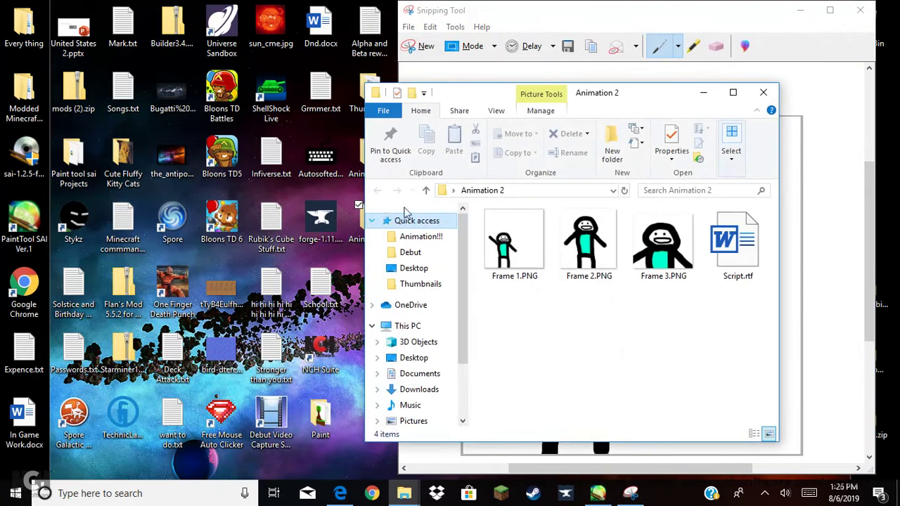
pyautogui.click(704, 93)
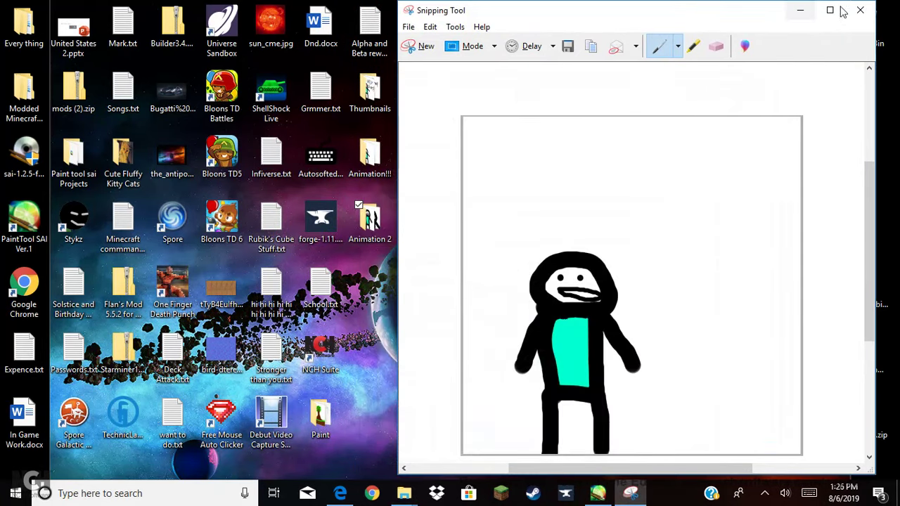
# - Save the snip to the desktop as Frame 4.PNG
pyautogui.click(568, 46)
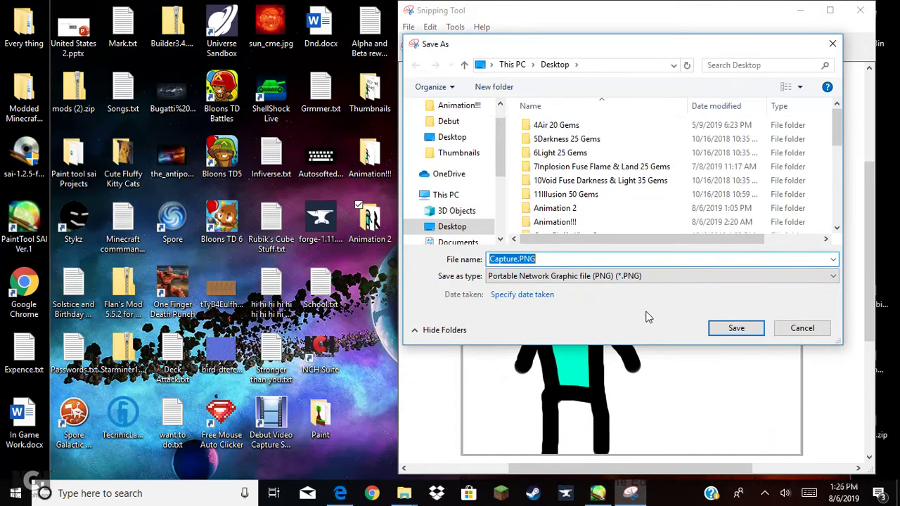
pyautogui.click(515, 259)
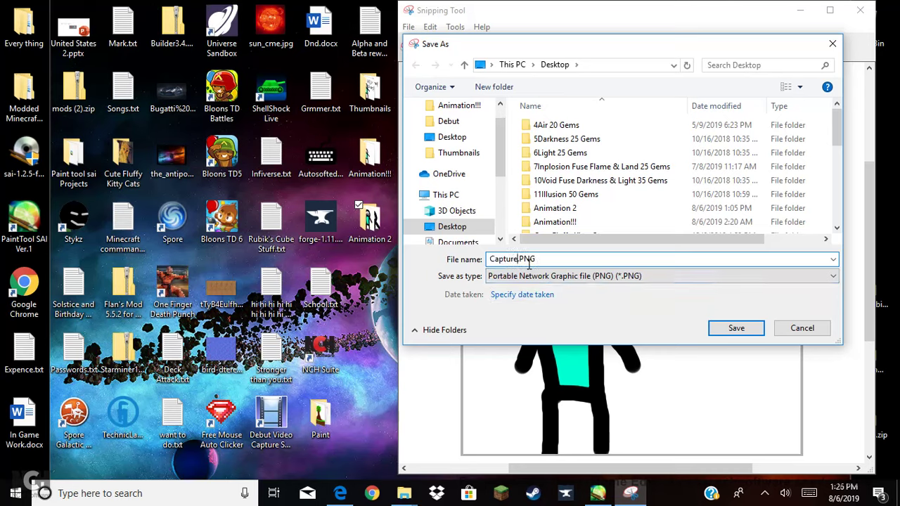
pyautogui.press('BackSpace')
pyautogui.press('BackSpace')
pyautogui.press('BackSpace')
pyautogui.press('BackSpace')
pyautogui.press('BackSpace')
pyautogui.press('BackSpace')
pyautogui.press('BackSpace')
pyautogui.write('Frame 4')
pyautogui.click(753, 332)
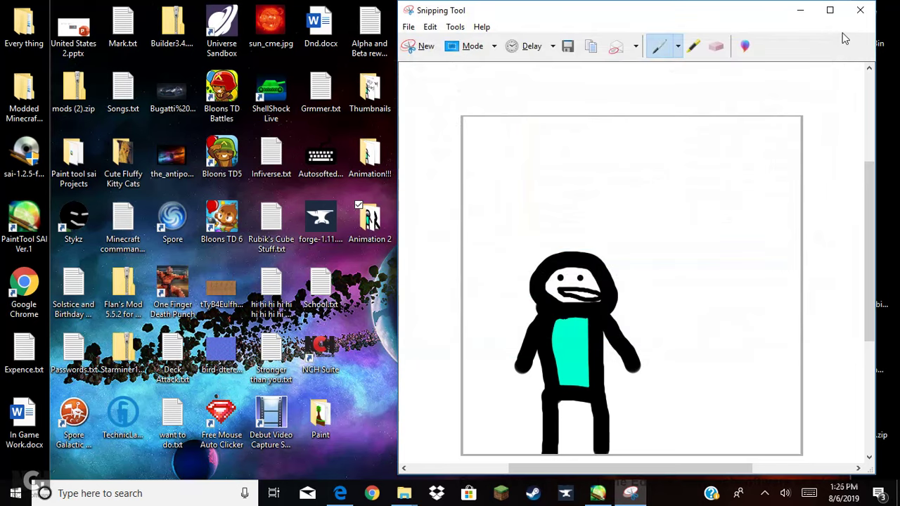
# - Bring PaintTool SAI back in front of Snipping Tool
pyautogui.click(797, 11)
pyautogui.click(598, 493)
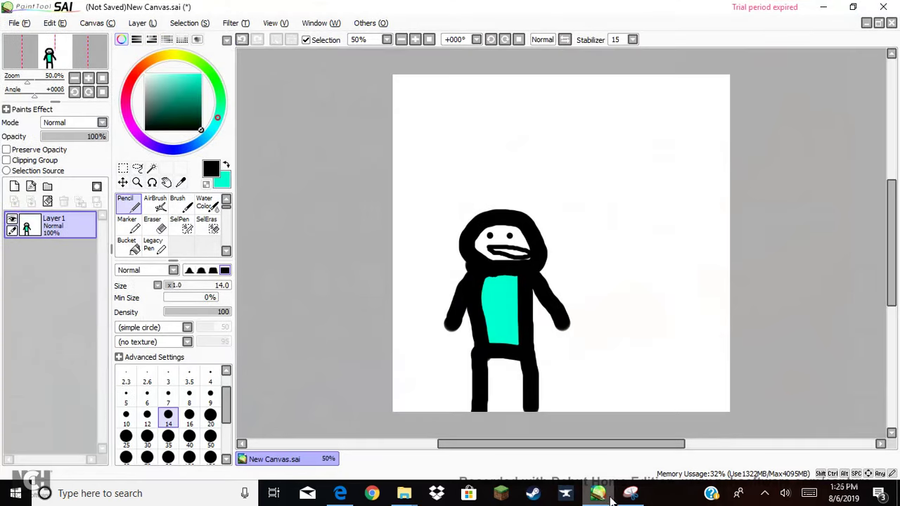
pyautogui.click(624, 497)
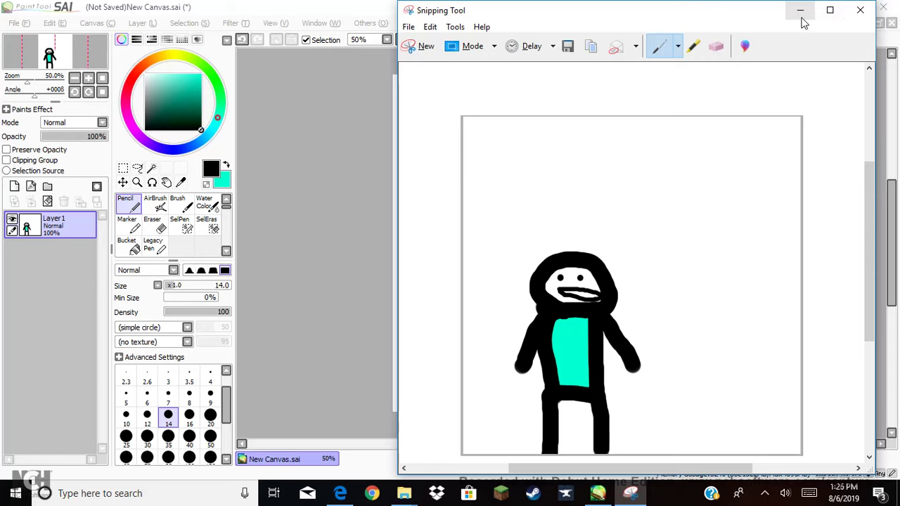
pyautogui.click(801, 10)
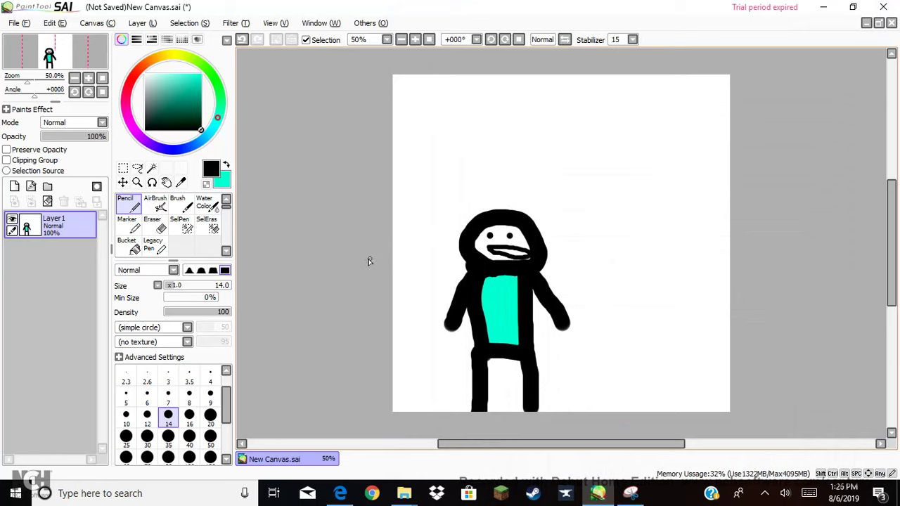
# - Erase the long scribbled mouth and draw a smaller open mouth below the eyes
pyautogui.click(153, 223)
pyautogui.moveTo(487, 250)
pyautogui.mouseDown()
pyautogui.moveTo(526, 255)
pyautogui.moveTo(502, 253)
pyautogui.mouseUp()
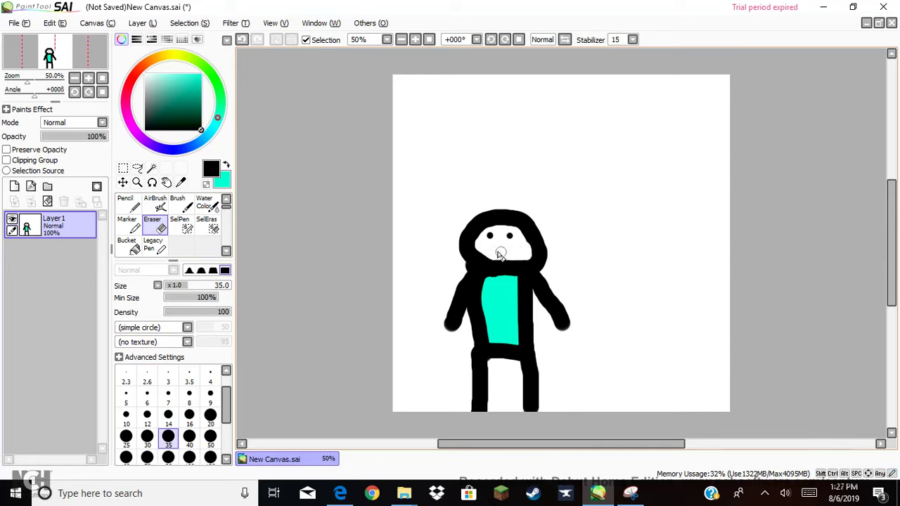
pyautogui.click(131, 211)
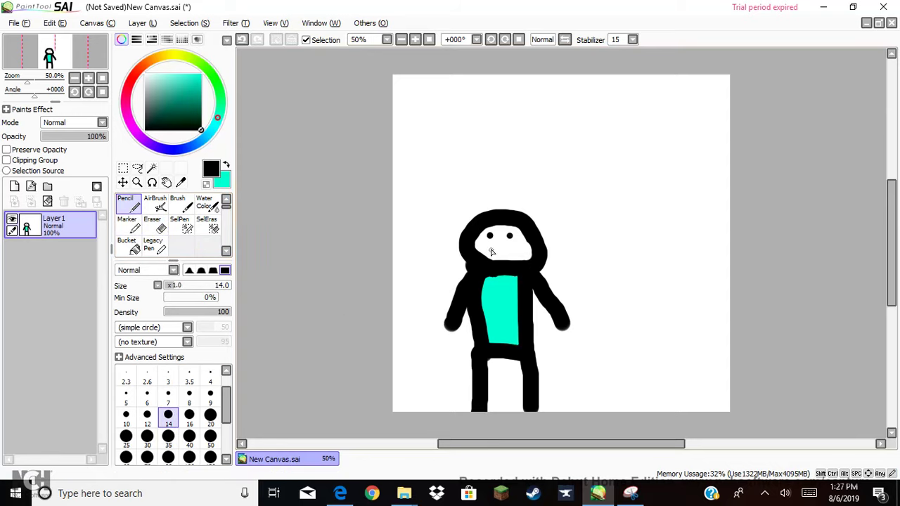
pyautogui.moveTo(488, 249)
pyautogui.mouseDown()
pyautogui.moveTo(501, 246)
pyautogui.moveTo(511, 259)
pyautogui.moveTo(487, 253)
pyautogui.moveTo(485, 266)
pyautogui.mouseUp()
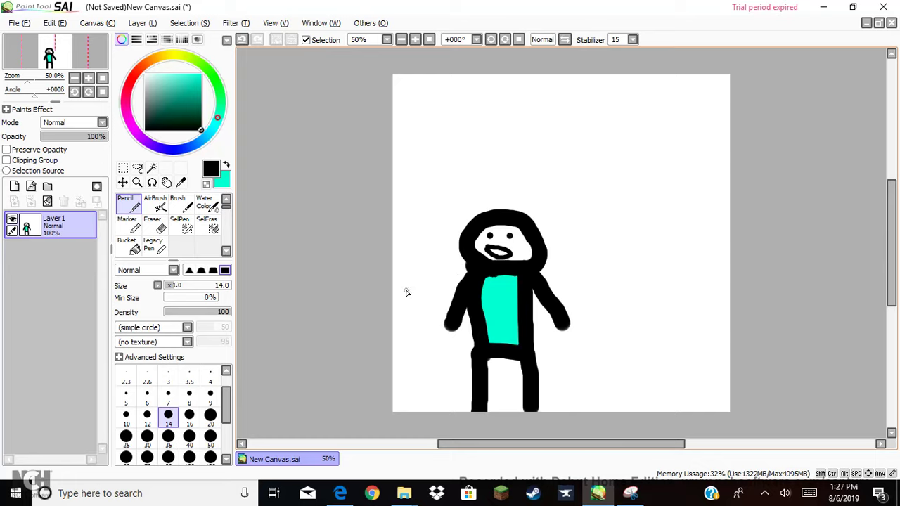
# - Take a new snip of the whole drawing canvas with the redrawn figure
pyautogui.click(565, 493)
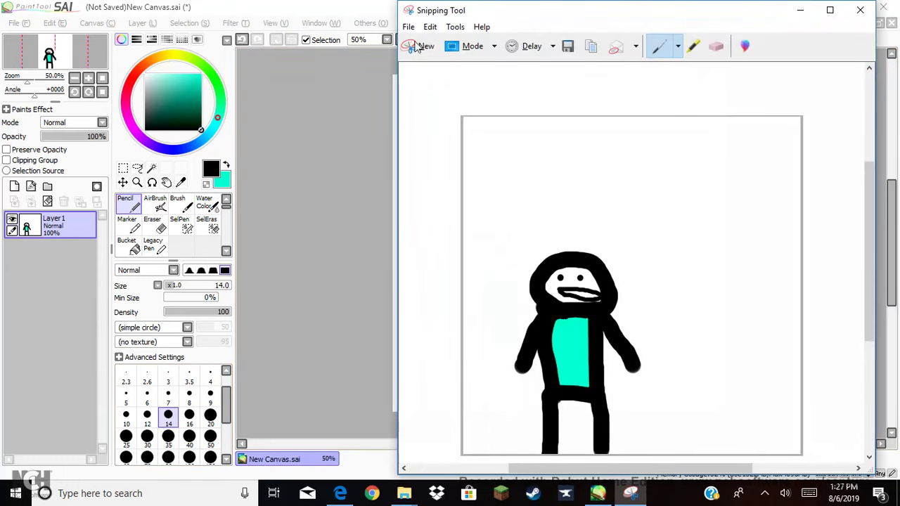
pyautogui.click(426, 45)
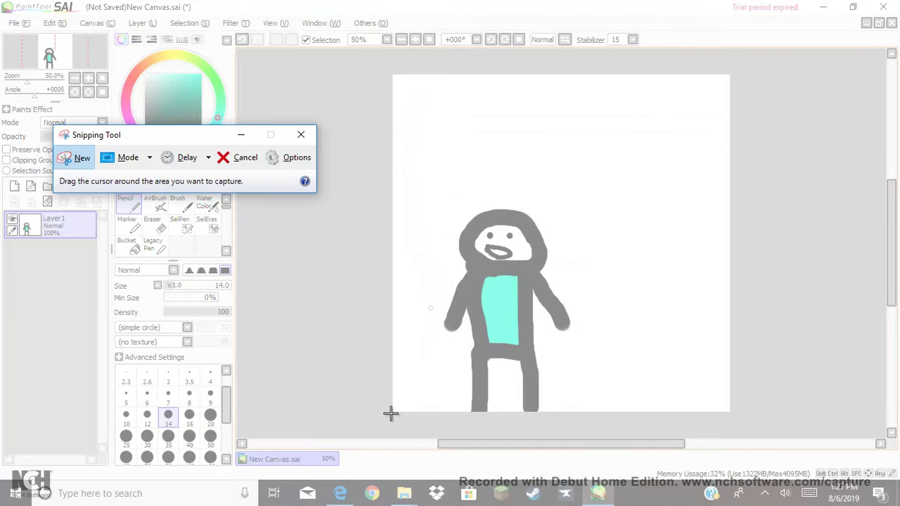
pyautogui.moveTo(391, 414); pyautogui.dragTo(731, 72)
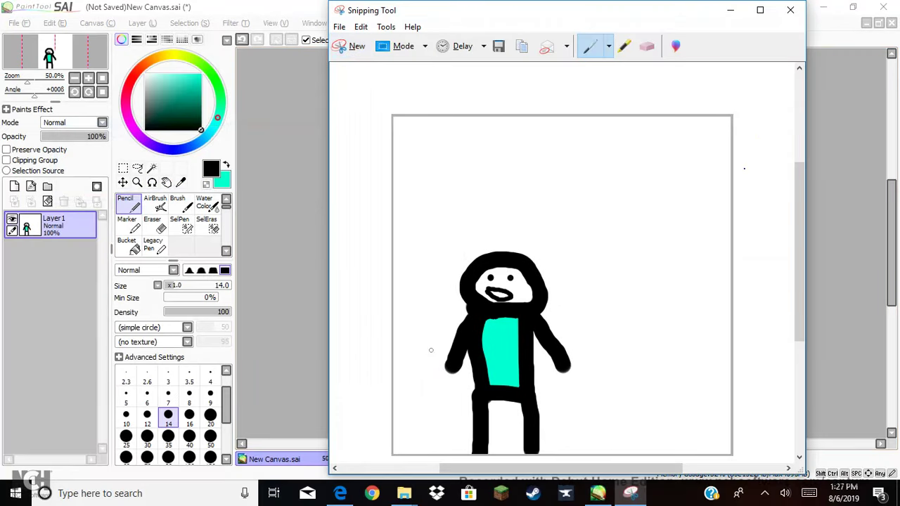
pyautogui.click(766, 495)
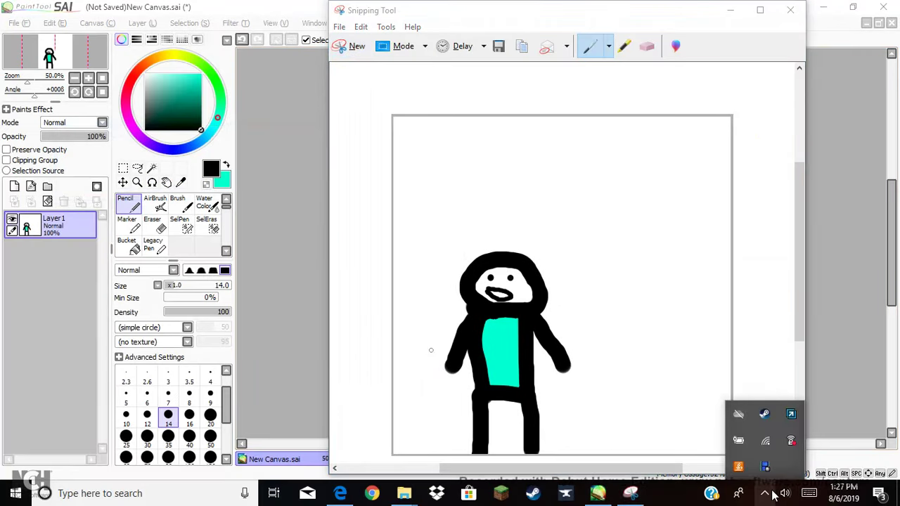
pyautogui.click(766, 494)
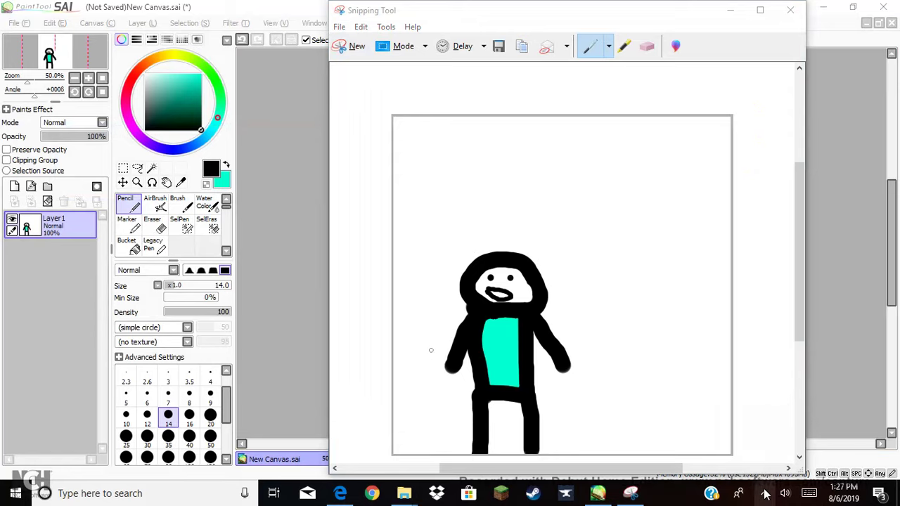
# - Point the snip's save dialog at the Animation 2 folder and name it Frame 5
pyautogui.click(501, 48)
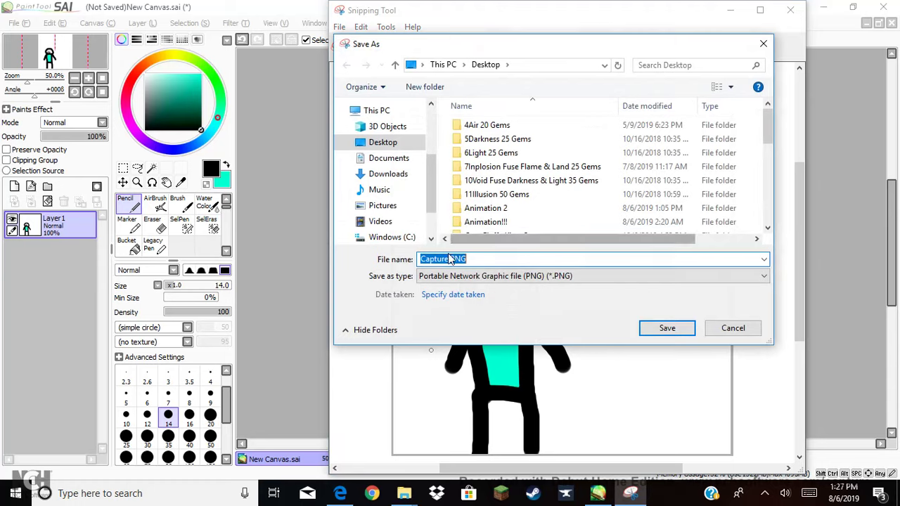
pyautogui.click(451, 260)
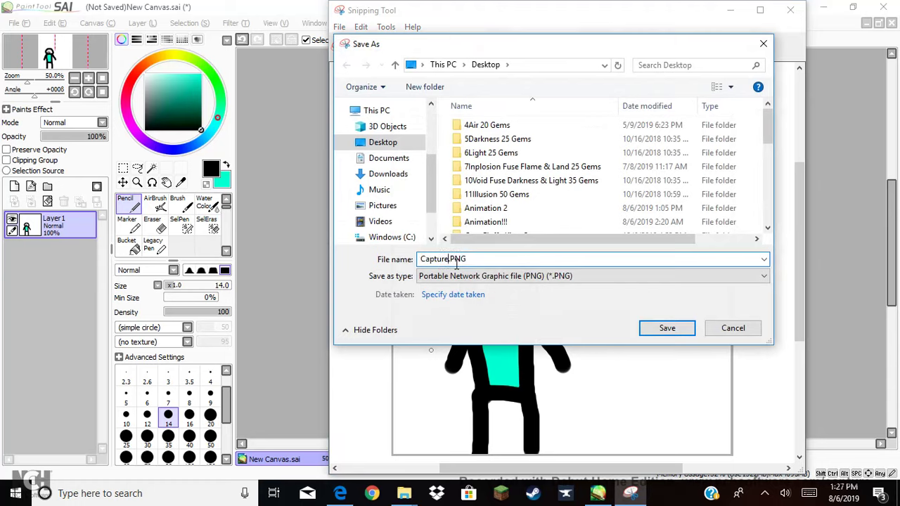
pyautogui.doubleClick(527, 210)
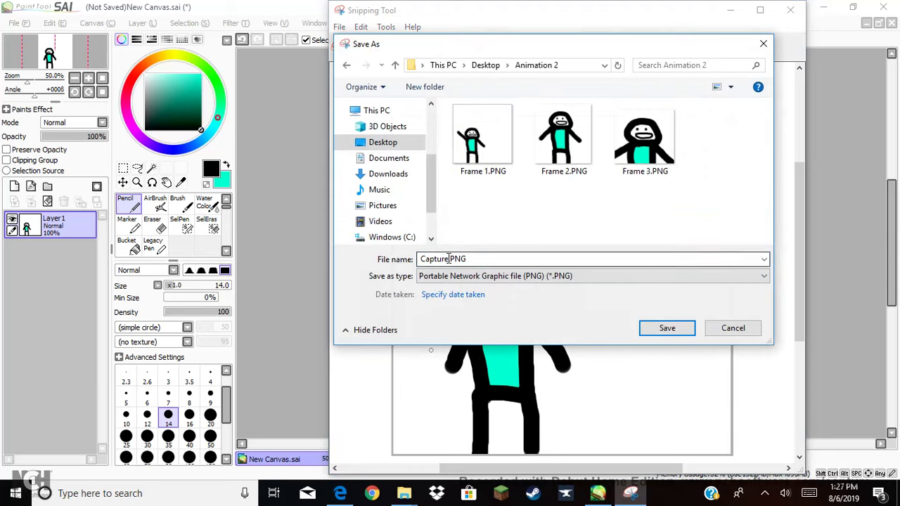
pyautogui.click(470, 260)
pyautogui.click(447, 258)
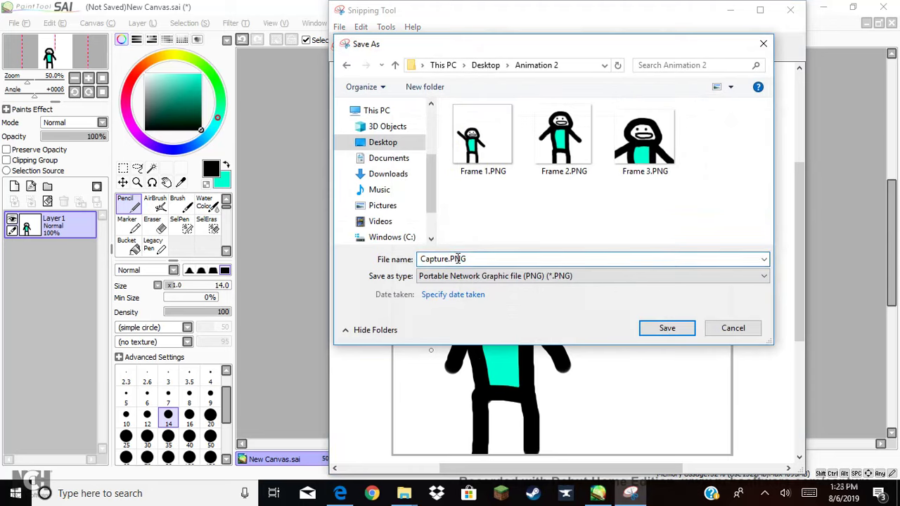
pyautogui.press('BackSpace')
pyautogui.press('BackSpace')
pyautogui.press('BackSpace')
pyautogui.press('BackSpace')
pyautogui.press('BackSpace')
pyautogui.press('BackSpace')
pyautogui.press('BackSpace')
pyautogui.write('Frame 5')
# - Save Frame 5.PNG, then move Frame 4.PNG from the desktop into the Animation 2 folder
pyautogui.click(654, 332)
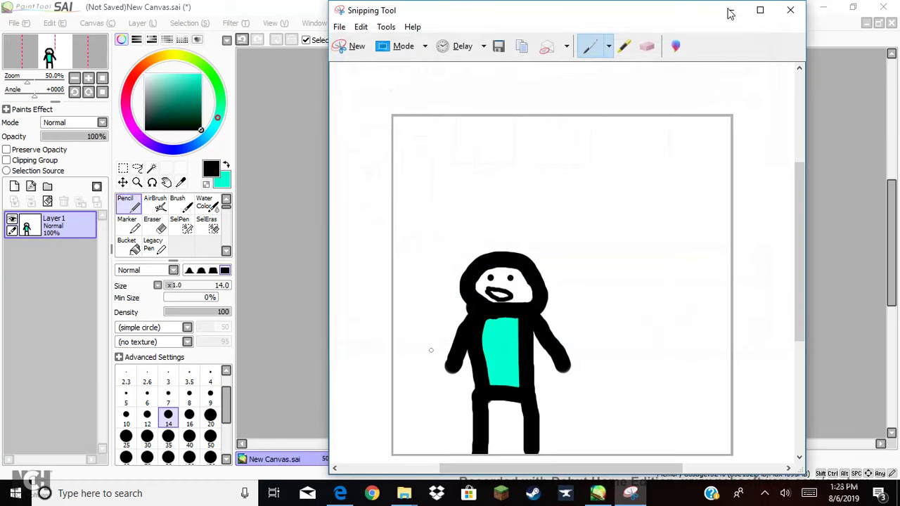
pyautogui.click(730, 10)
pyautogui.click(824, 7)
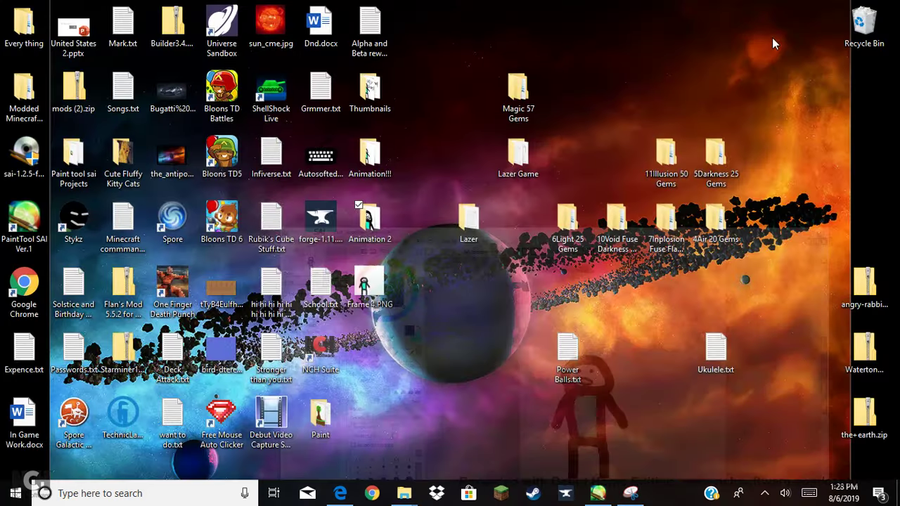
pyautogui.moveTo(383, 288); pyautogui.dragTo(375, 223)
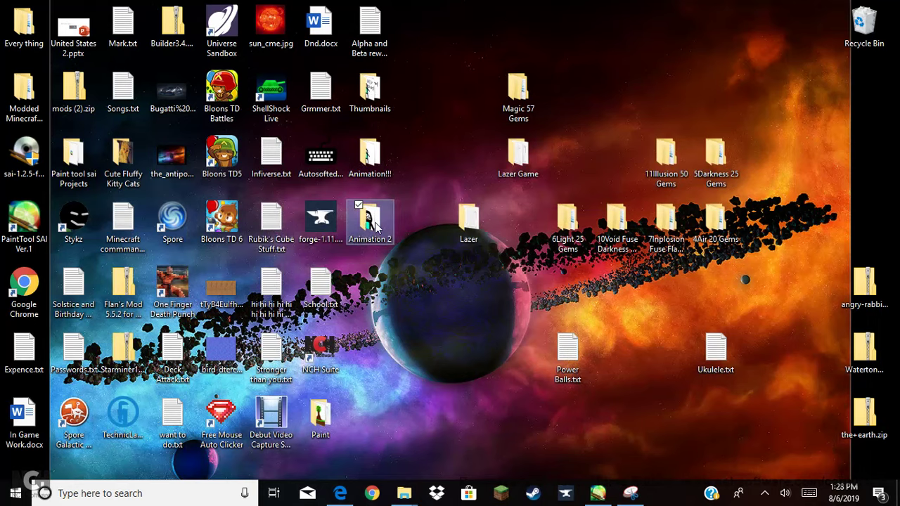
# - Check the Animation 2 folder's files, then return to the character drawing in SAI
pyautogui.doubleClick(373, 223)
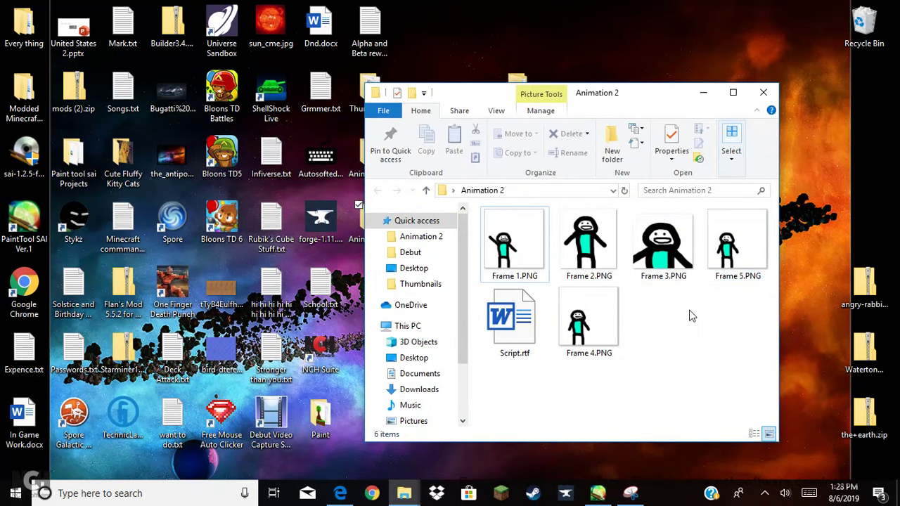
pyautogui.click(763, 94)
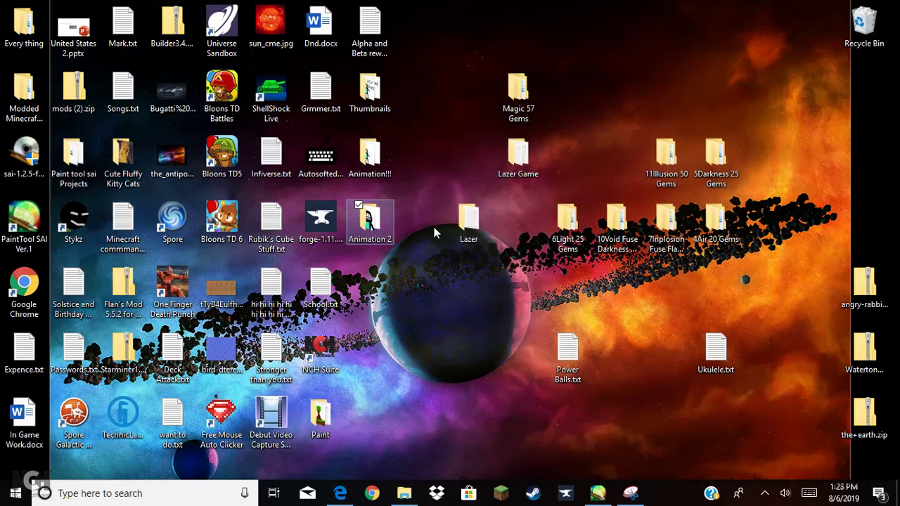
pyautogui.doubleClick(380, 223)
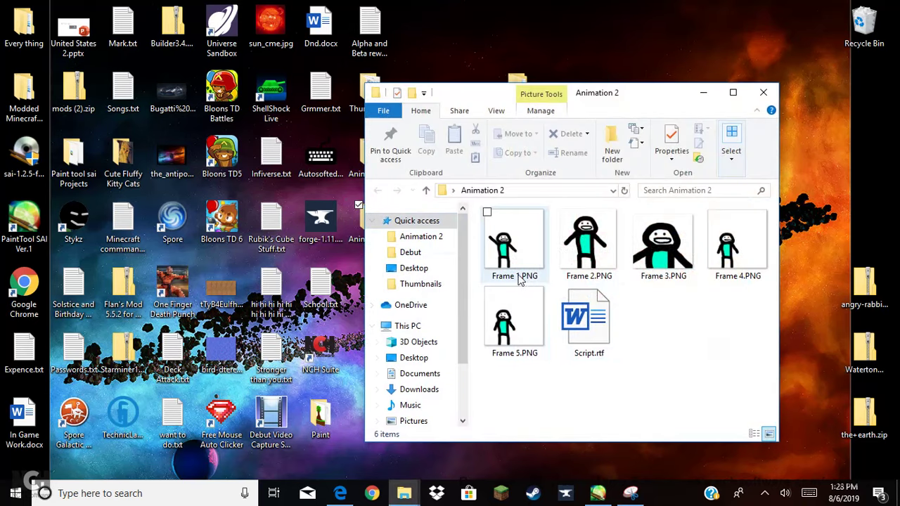
pyautogui.click(704, 92)
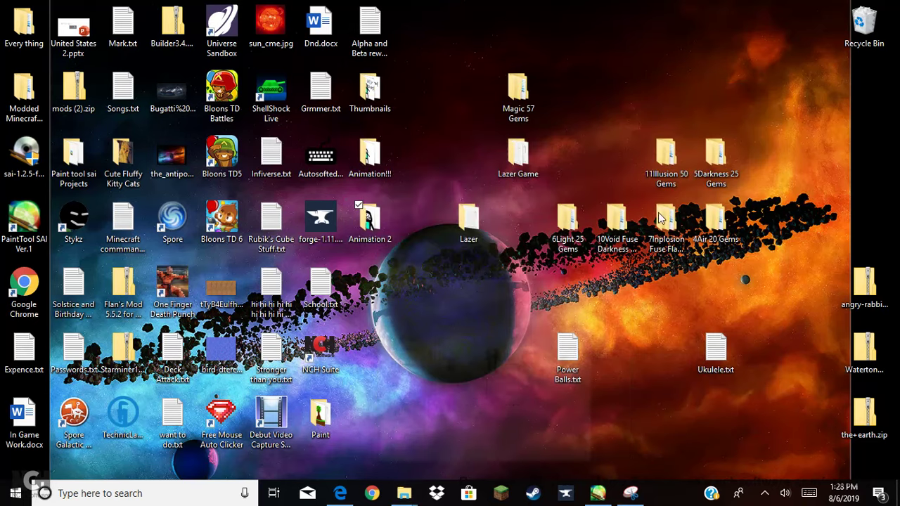
pyautogui.click(632, 494)
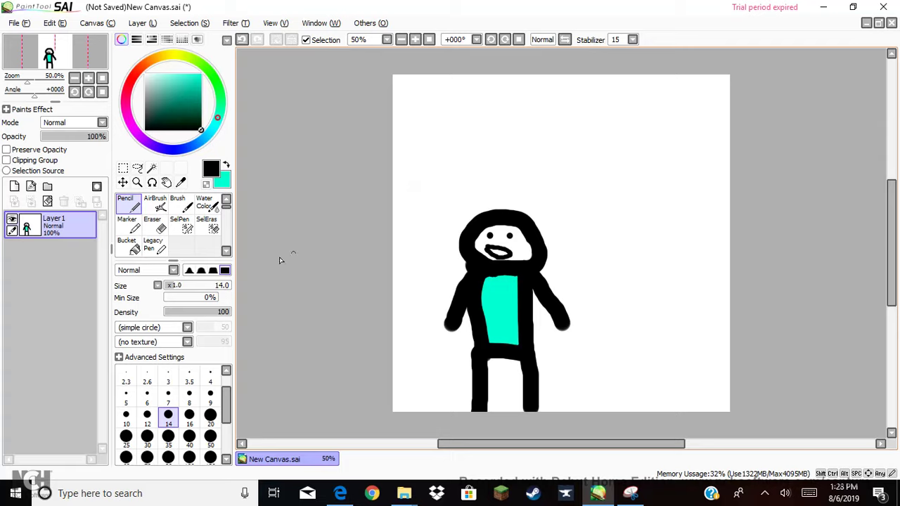
# - Erase the old mouth and draw a wide open grin with the thin pencil, undoing attempts
pyautogui.click(154, 245)
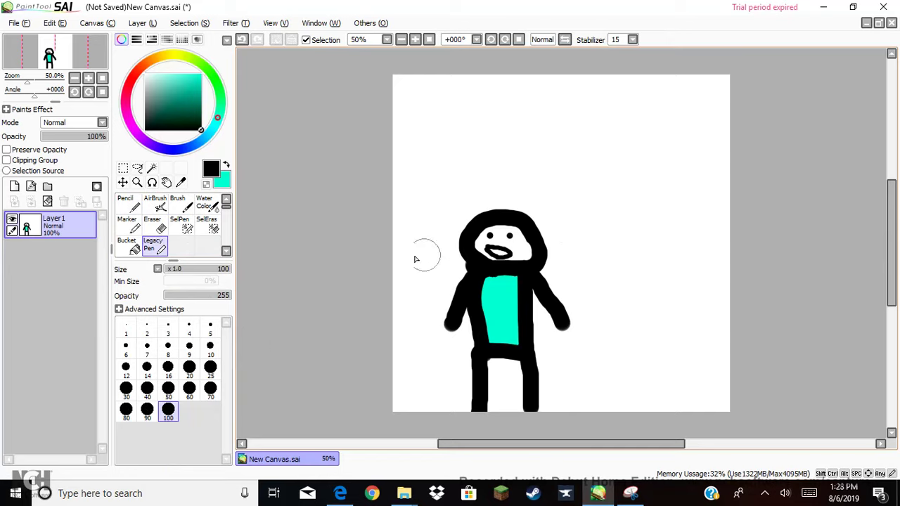
pyautogui.click(153, 224)
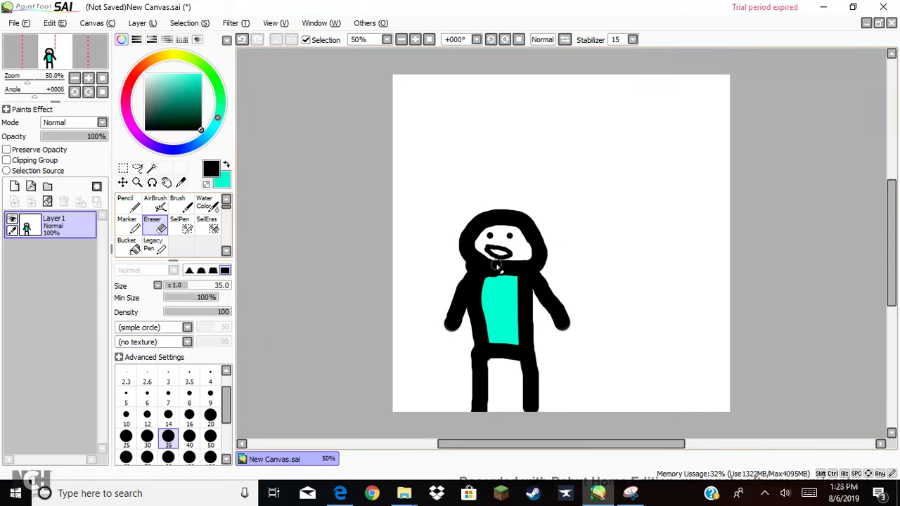
pyautogui.hotkey('ctrl', 'z')
pyautogui.moveTo(511, 253)
pyautogui.mouseDown()
pyautogui.moveTo(491, 251)
pyautogui.moveTo(503, 255)
pyautogui.mouseUp()
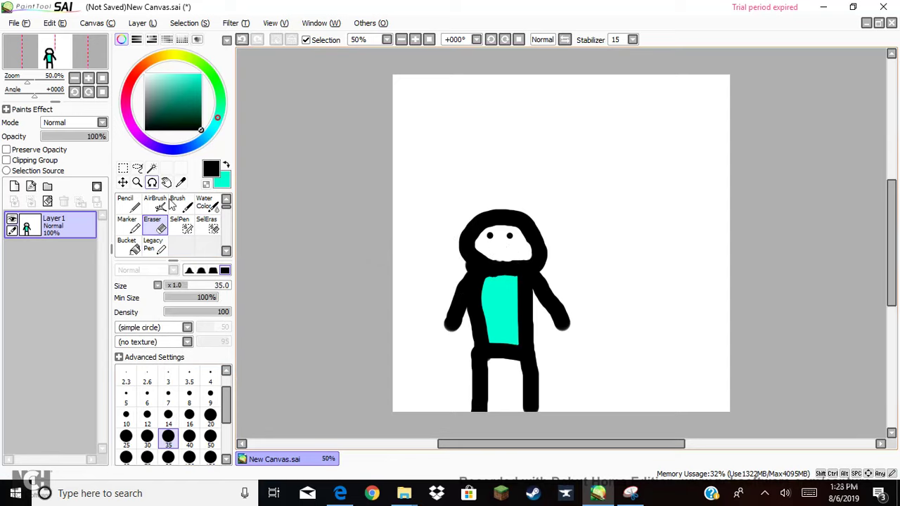
pyautogui.click(123, 209)
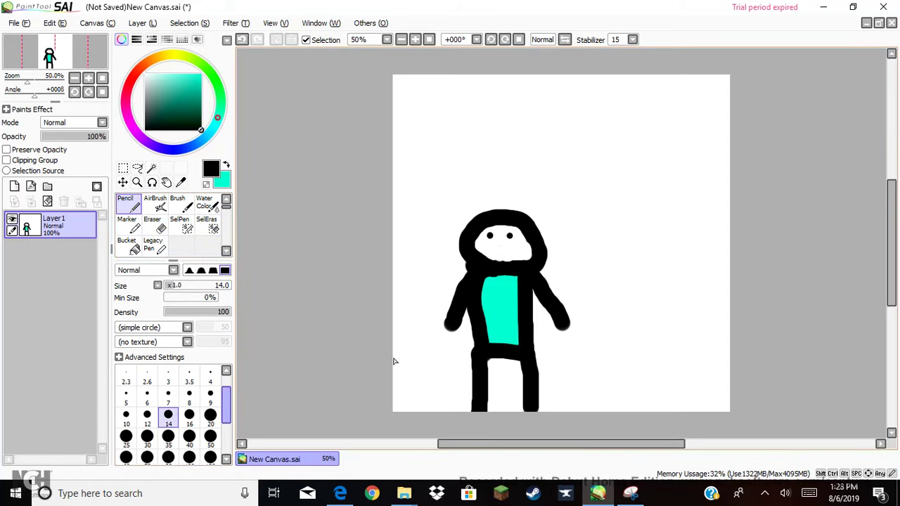
pyautogui.moveTo(491, 248)
pyautogui.mouseDown()
pyautogui.moveTo(532, 255)
pyautogui.moveTo(504, 260)
pyautogui.moveTo(491, 251)
pyautogui.moveTo(511, 251)
pyautogui.moveTo(504, 261)
pyautogui.moveTo(492, 252)
pyautogui.moveTo(500, 248)
pyautogui.moveTo(509, 260)
pyautogui.moveTo(490, 260)
pyautogui.mouseUp()
pyautogui.hotkey('ctrl', 'z')
pyautogui.hotkey('ctrl', 'z')
pyautogui.hotkey('ctrl', 'z')
pyautogui.hotkey('ctrl', 'z')
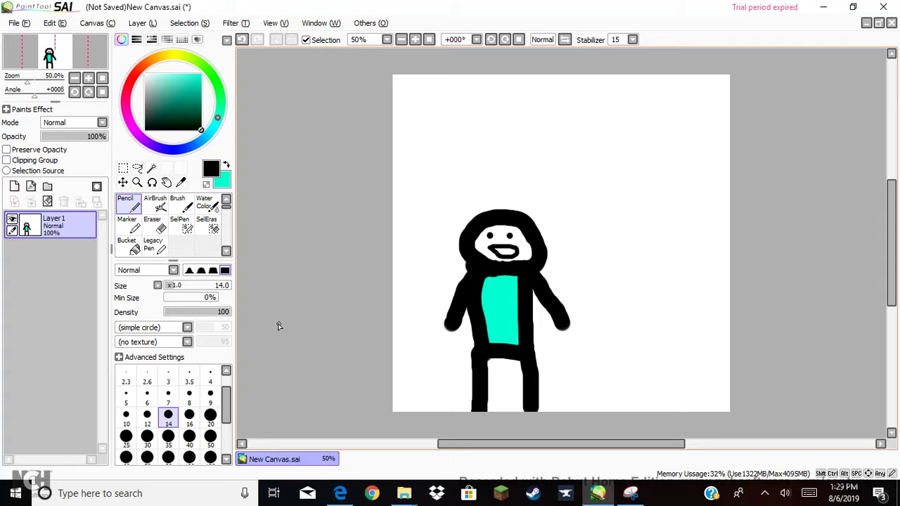
# - Snip the drawing canvas showing the grinning character
pyautogui.click(630, 494)
pyautogui.click(349, 52)
pyautogui.moveTo(391, 415); pyautogui.dragTo(731, 73)
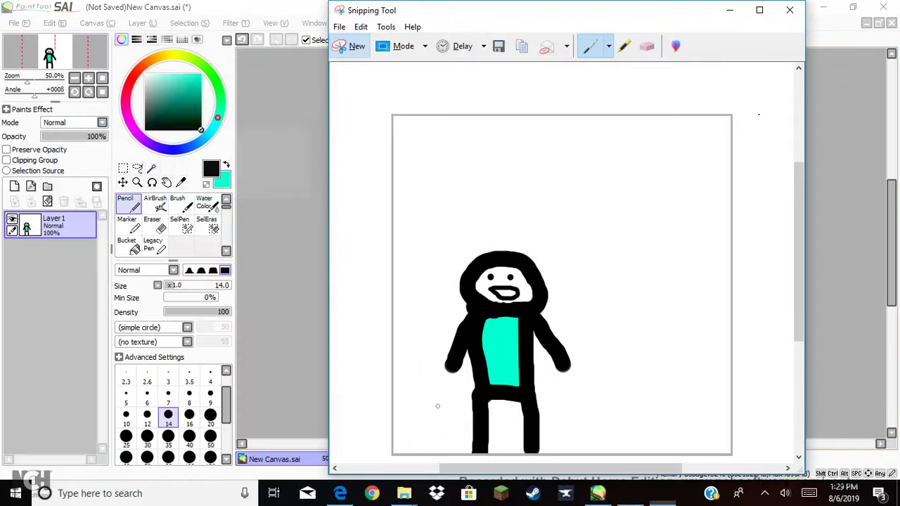
# - Save the snip as Frame 6.PNG in Animation 2
pyautogui.click(499, 47)
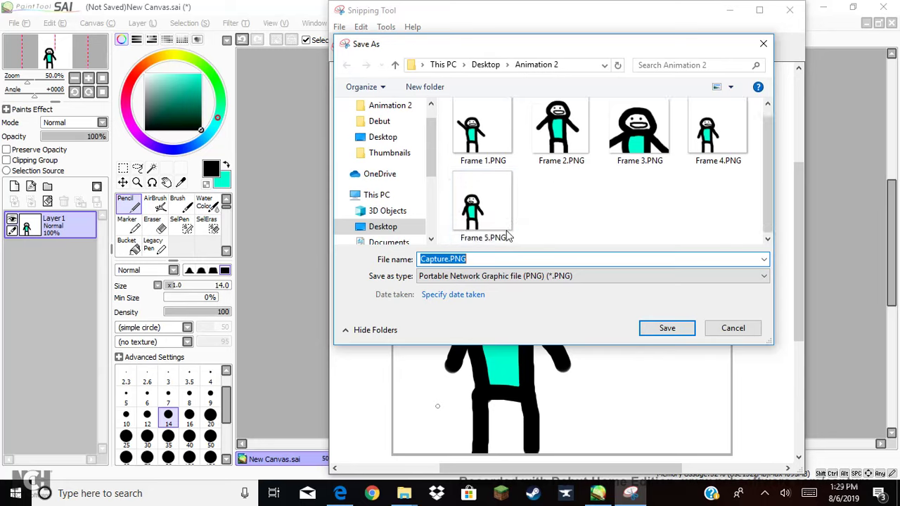
pyautogui.click(446, 259)
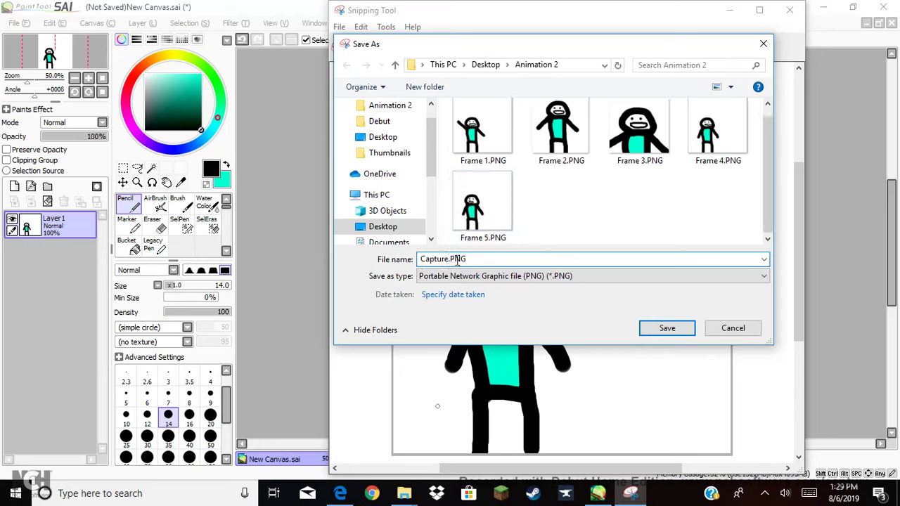
pyautogui.press('BackSpace')
pyautogui.press('BackSpace')
pyautogui.press('BackSpace')
pyautogui.press('BackSpace')
pyautogui.press('BackSpace')
pyautogui.press('BackSpace')
pyautogui.press('BackSpace')
pyautogui.write('Frame 6')
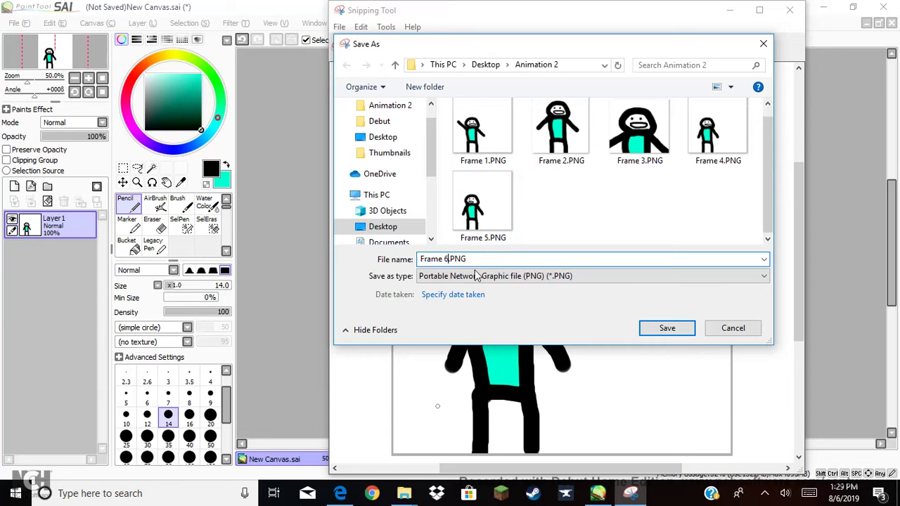
pyautogui.click(662, 334)
pyautogui.click(726, 11)
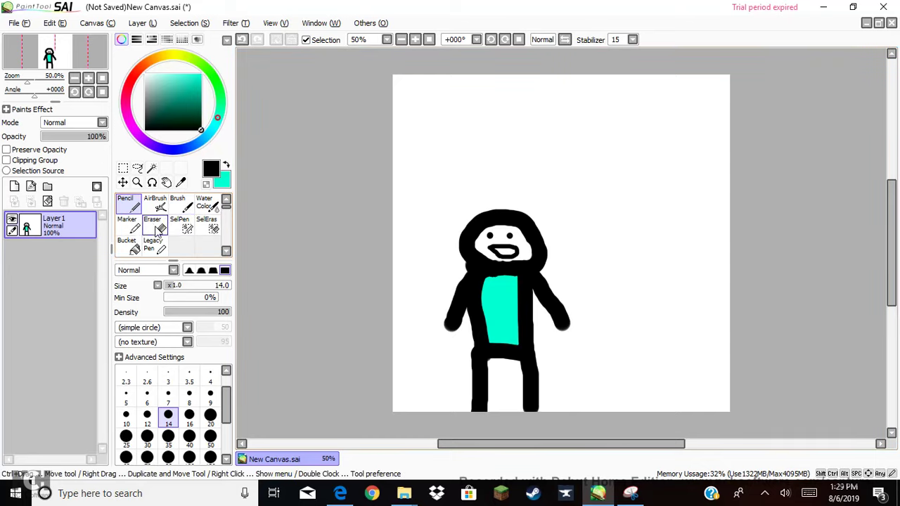
# - Erase the figure's eyes, mouth and both arms
pyautogui.click(139, 170)
pyautogui.click(132, 201)
pyautogui.click(152, 226)
pyautogui.moveTo(513, 237)
pyautogui.mouseDown()
pyautogui.moveTo(494, 245)
pyautogui.moveTo(511, 250)
pyautogui.moveTo(502, 257)
pyautogui.mouseUp()
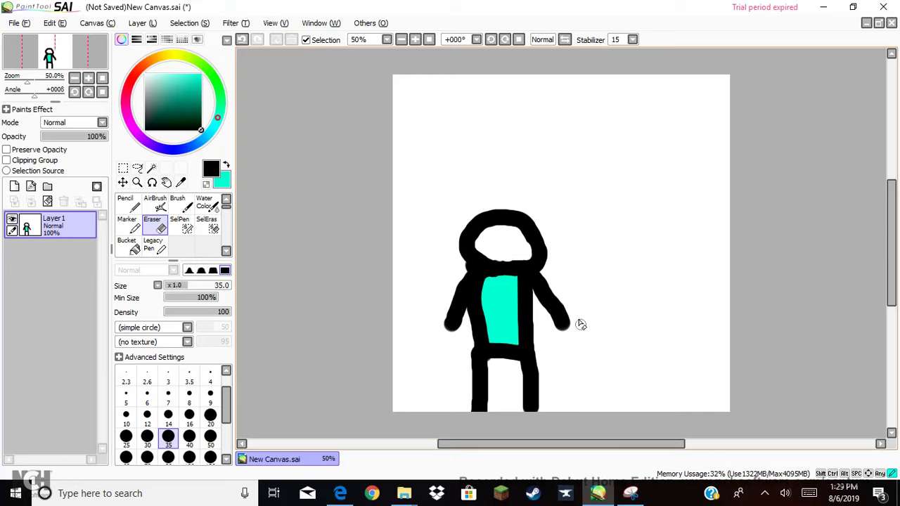
pyautogui.moveTo(579, 322)
pyautogui.mouseDown()
pyautogui.moveTo(558, 330)
pyautogui.moveTo(563, 303)
pyautogui.moveTo(552, 326)
pyautogui.moveTo(538, 286)
pyautogui.mouseUp()
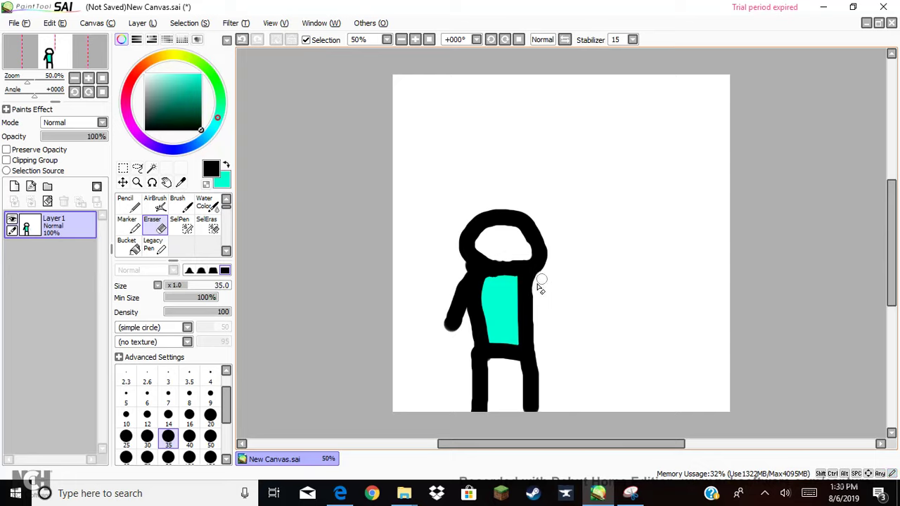
pyautogui.moveTo(456, 309)
pyautogui.mouseDown()
pyautogui.moveTo(446, 297)
pyautogui.moveTo(446, 326)
pyautogui.moveTo(459, 310)
pyautogui.moveTo(460, 281)
pyautogui.moveTo(464, 303)
pyautogui.moveTo(462, 277)
pyautogui.mouseUp()
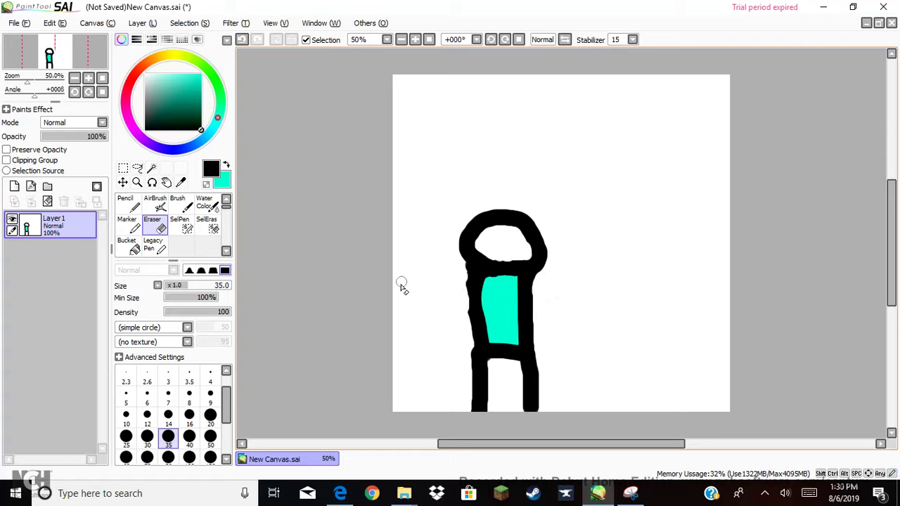
# - With a size-50 Pencil, patch the torso's side and draw a new bent arm
pyautogui.click(127, 204)
pyautogui.click(211, 436)
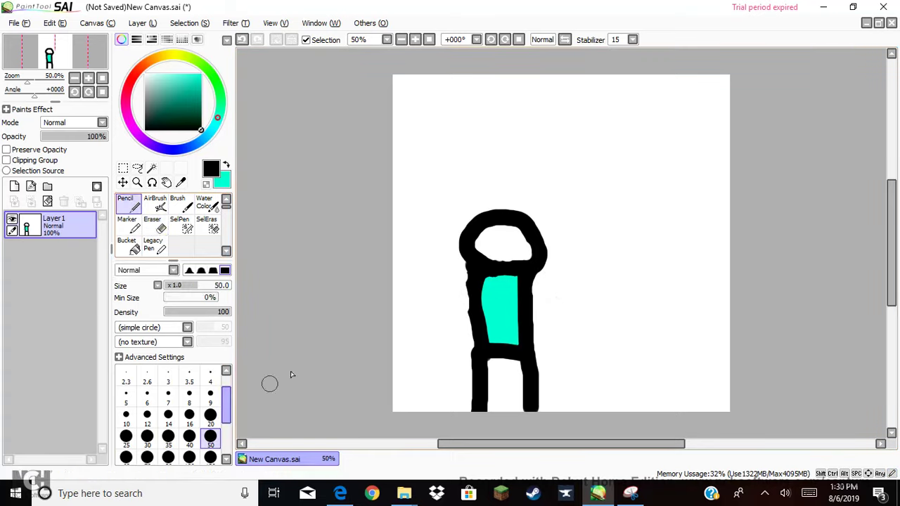
pyautogui.moveTo(473, 301)
pyautogui.mouseDown()
pyautogui.moveTo(472, 279)
pyautogui.moveTo(484, 268)
pyautogui.moveTo(524, 299)
pyautogui.moveTo(530, 280)
pyautogui.moveTo(554, 273)
pyautogui.moveTo(562, 327)
pyautogui.mouseUp()
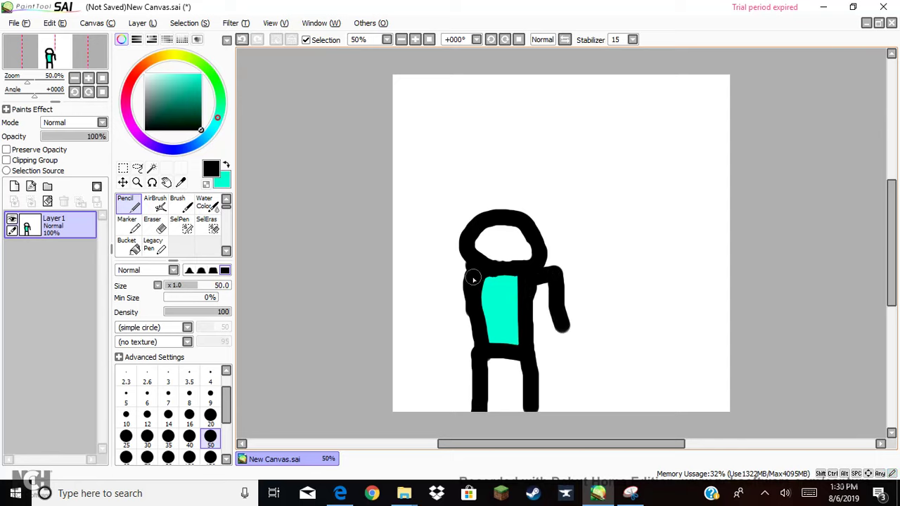
pyautogui.moveTo(478, 268)
pyautogui.mouseDown()
pyautogui.moveTo(457, 266)
pyautogui.moveTo(443, 299)
pyautogui.moveTo(447, 337)
pyautogui.mouseUp()
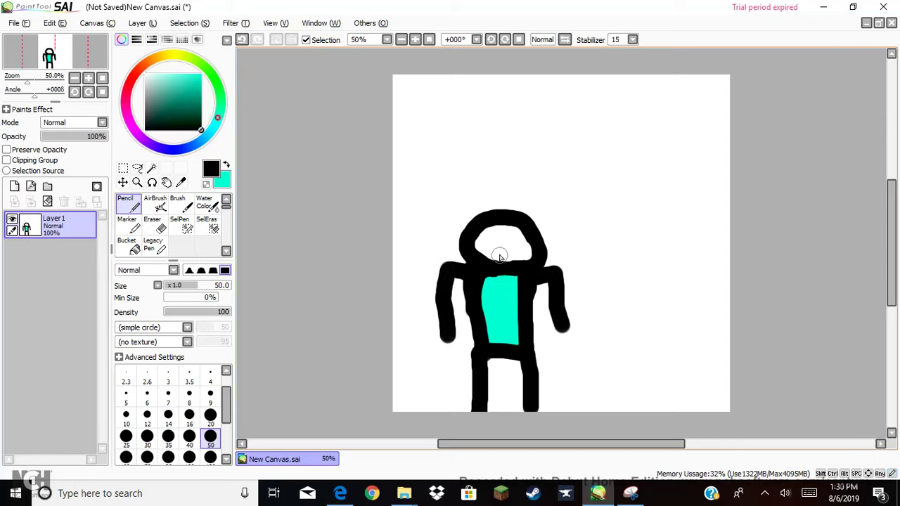
# - Dot two eyes at size 20 and draw a grinning mouth at size 14, undoing failed tries
pyautogui.click(211, 416)
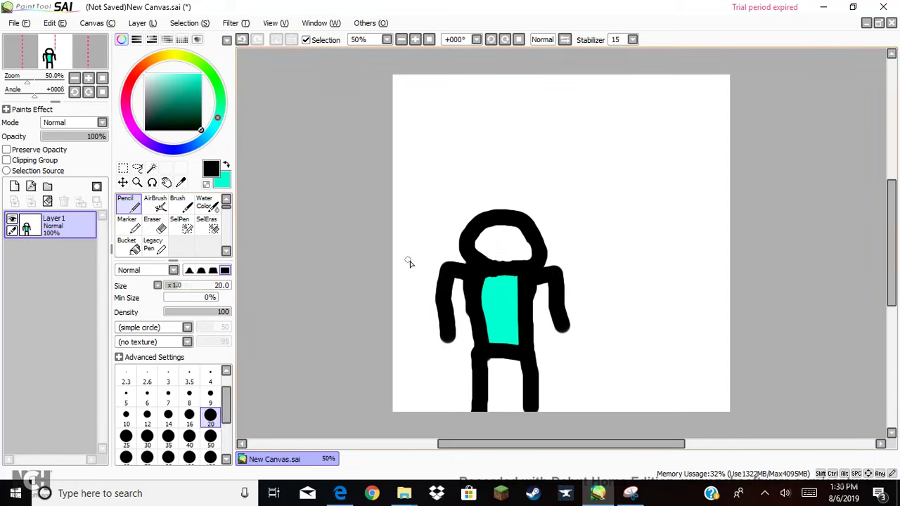
pyautogui.click(493, 243)
pyautogui.click(512, 243)
pyautogui.click(168, 416)
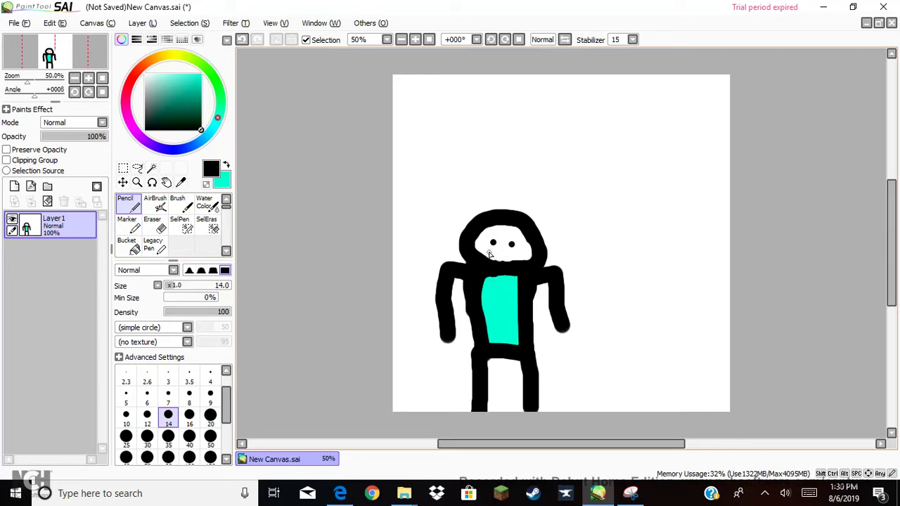
pyautogui.moveTo(486, 252)
pyautogui.mouseDown()
pyautogui.moveTo(518, 257)
pyautogui.moveTo(486, 254)
pyautogui.mouseUp()
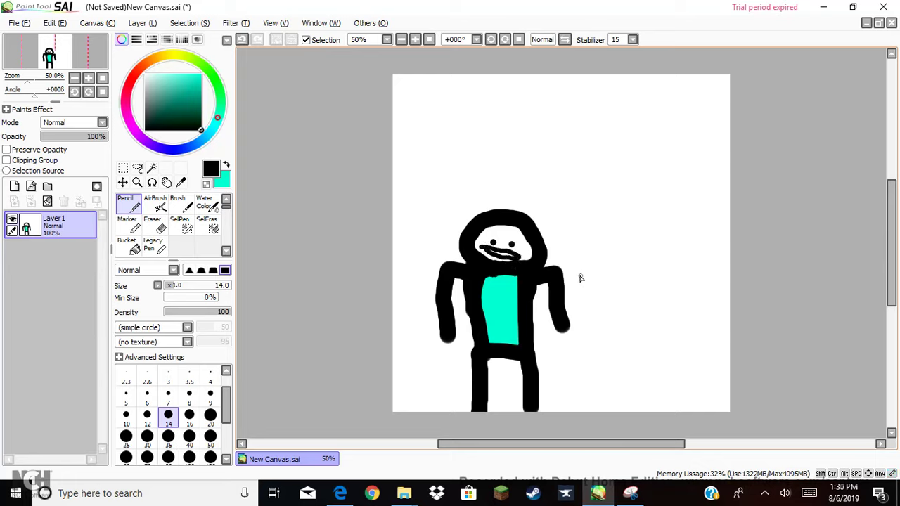
pyautogui.hotkey('ctrl', 'z')
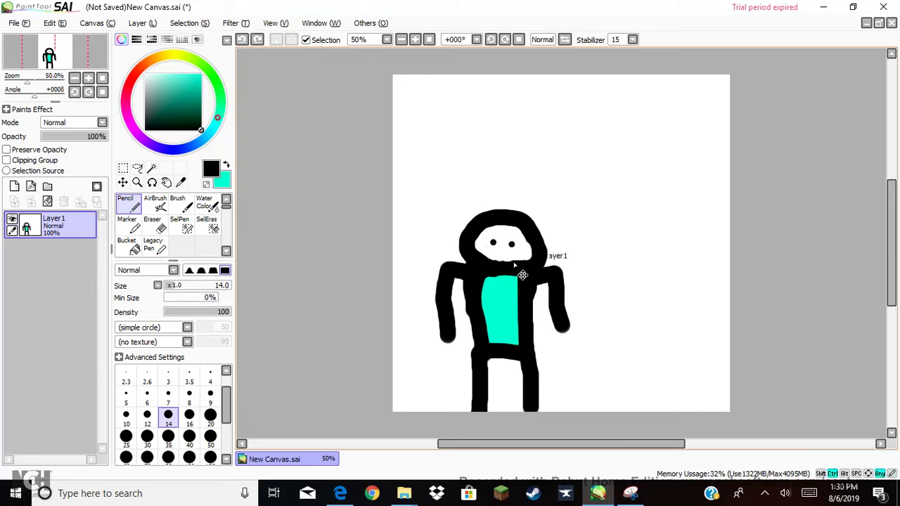
pyautogui.moveTo(486, 250)
pyautogui.mouseDown()
pyautogui.moveTo(514, 253)
pyautogui.moveTo(490, 250)
pyautogui.mouseUp()
pyautogui.hotkey('ctrl', 'z')
pyautogui.hotkey('ctrl', 'z')
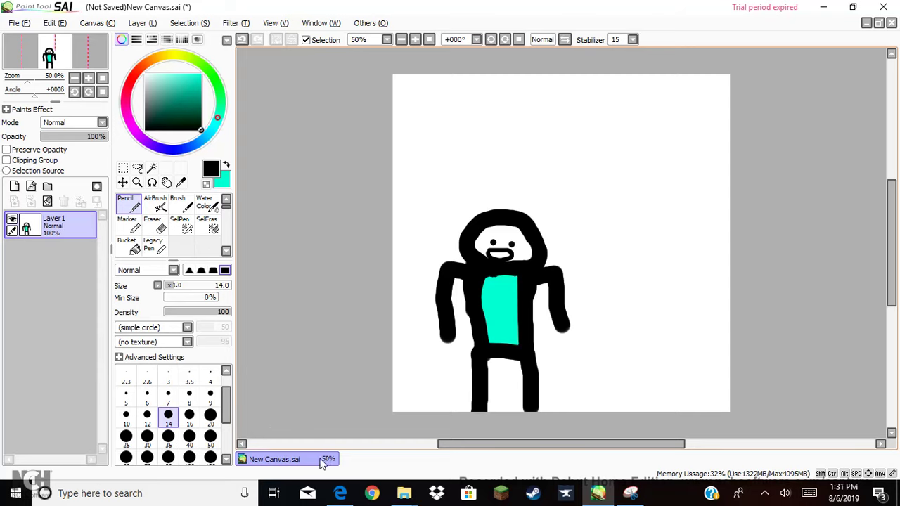
# - Snip the whole canvas showing the toothy-grinning figure in Snipping Tool
pyautogui.click(630, 494)
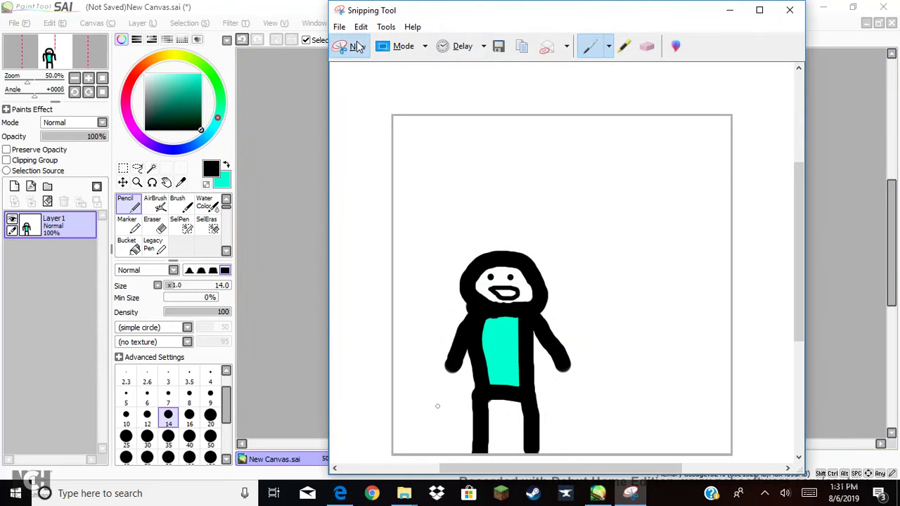
pyautogui.click(358, 46)
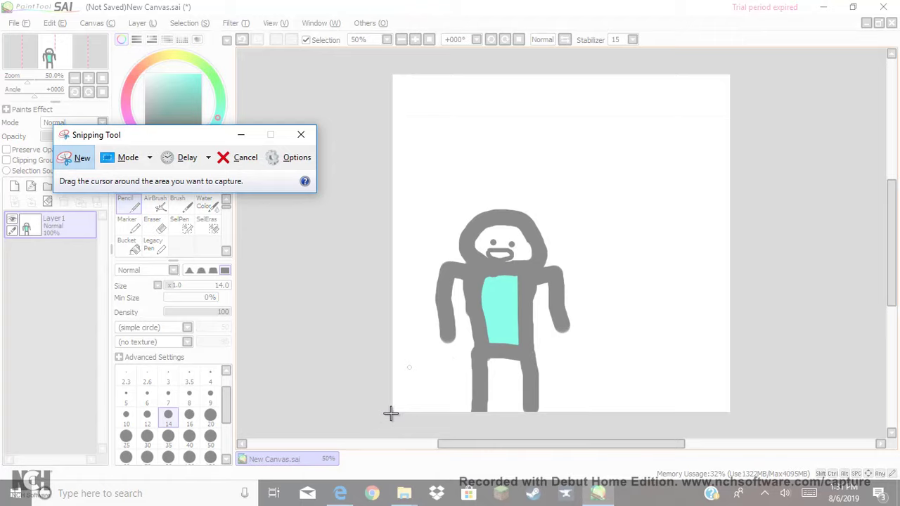
pyautogui.moveTo(391, 414); pyautogui.dragTo(733, 72)
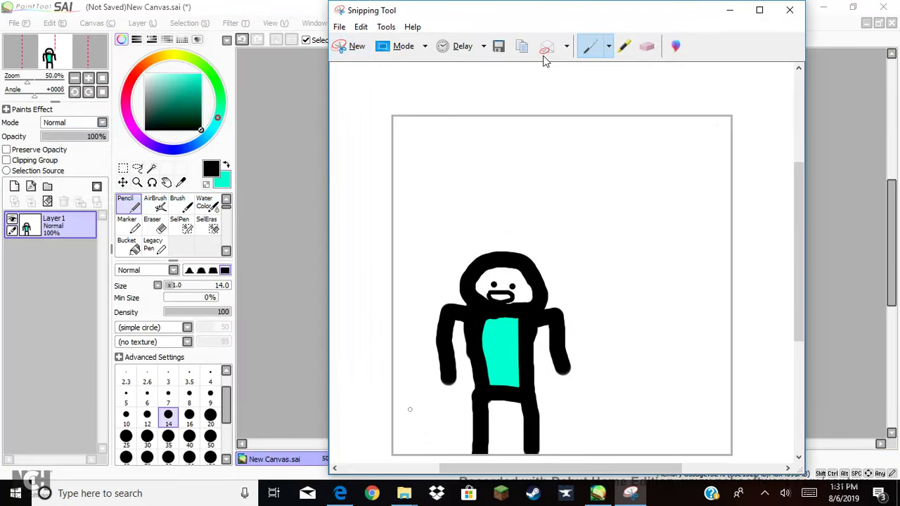
# - Save the snip as Frame 7.PNG in Animation 2 and minimize Snipping Tool
pyautogui.click(498, 47)
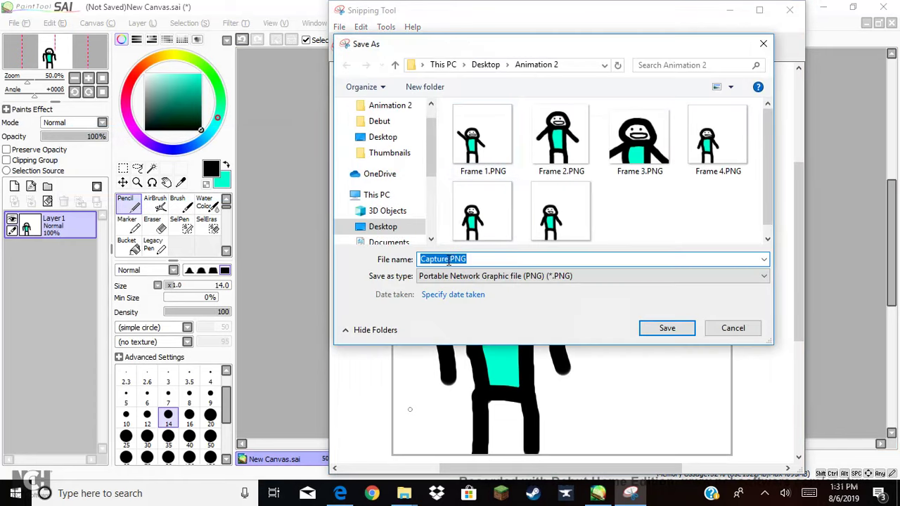
pyautogui.click(448, 260)
pyautogui.press('BackSpace')
pyautogui.press('BackSpace')
pyautogui.press('BackSpace')
pyautogui.press('BackSpace')
pyautogui.press('BackSpace')
pyautogui.press('BackSpace')
pyautogui.press('BackSpace')
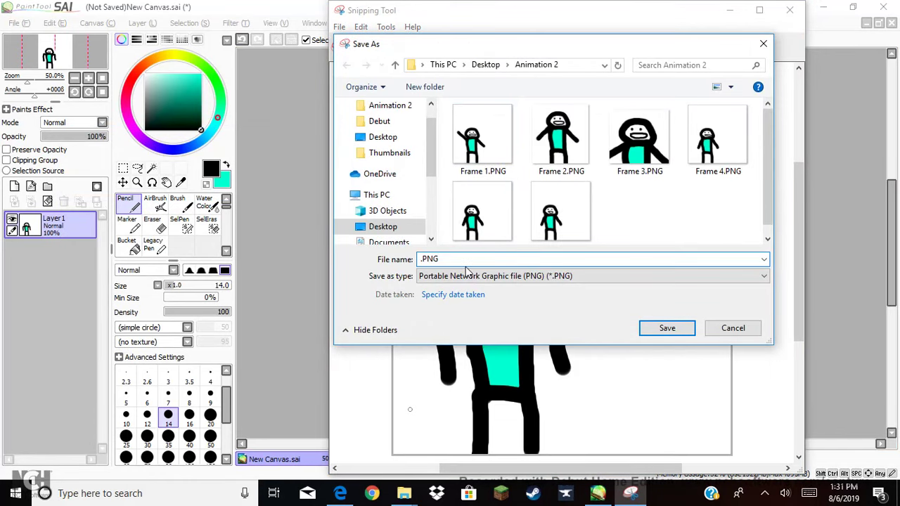
pyautogui.scroll(-1, 553, 211)
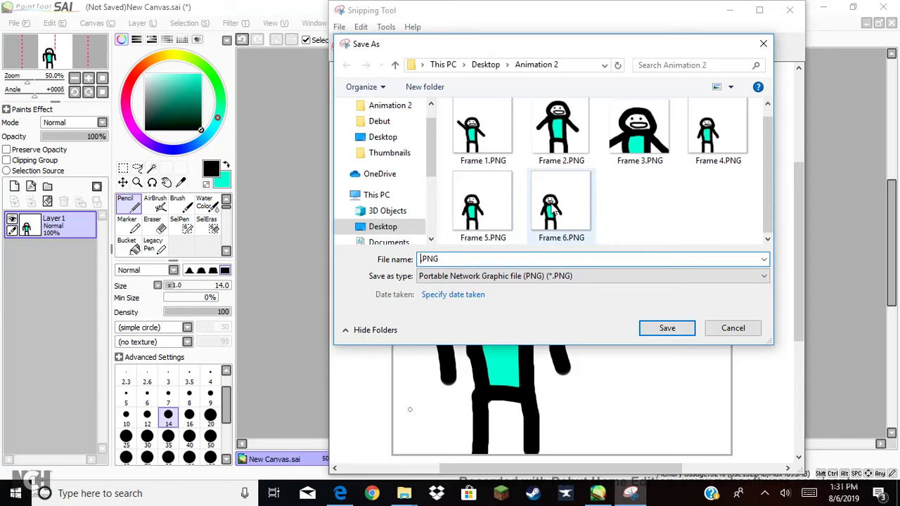
pyautogui.write('Frame 7')
pyautogui.click(666, 328)
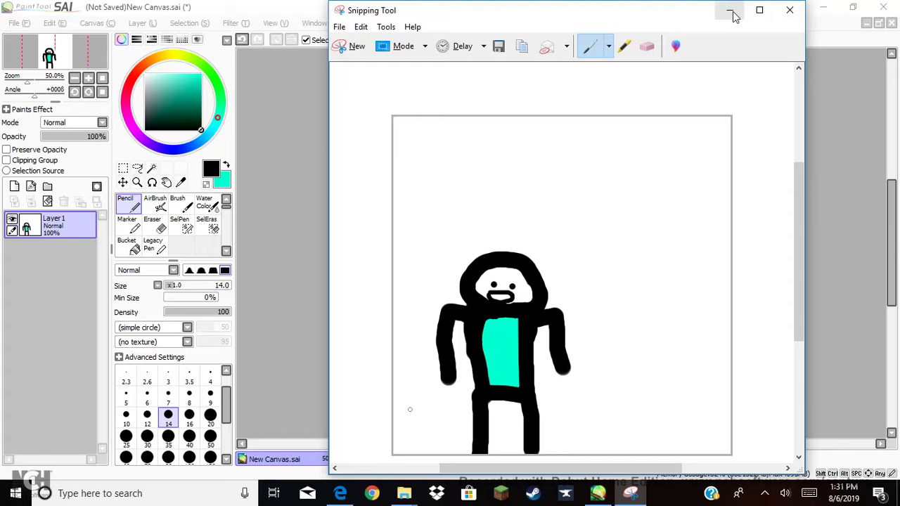
pyautogui.click(792, 11)
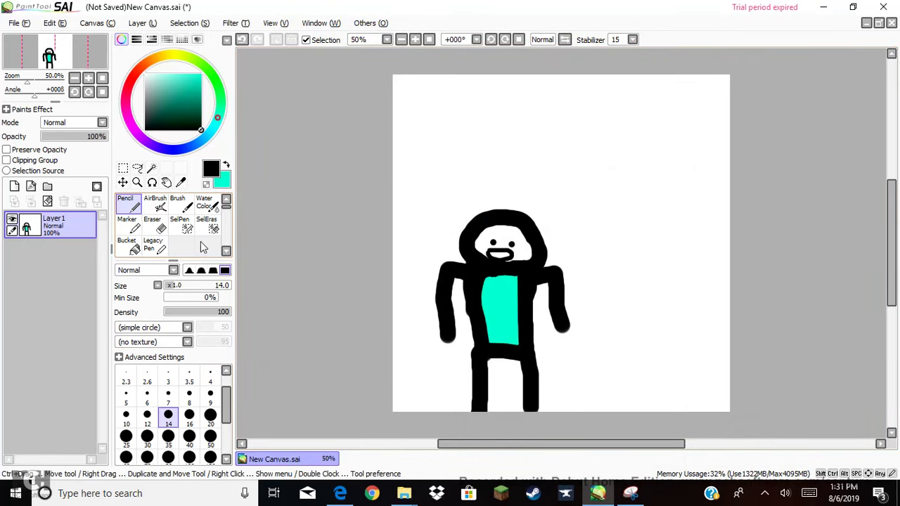
# - Undo twice and redo once to restore the arms-down pose with the smiling mouth
pyautogui.hotkey('ctrl', 'z')
pyautogui.hotkey('ctrl', 'z')
pyautogui.hotkey('ctrl', 'z')
pyautogui.hotkey('ctrl', 'z')
pyautogui.hotkey('ctrl', 'z')
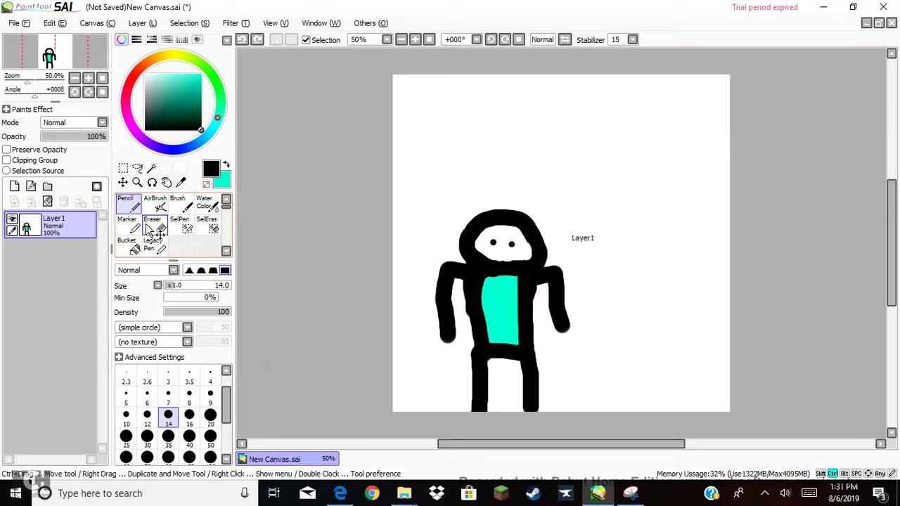
pyautogui.hotkey('ctrl', 'z')
pyautogui.hotkey('ctrl', 'z')
pyautogui.hotkey('ctrl', 'z')
pyautogui.hotkey('ctrl', 'z')
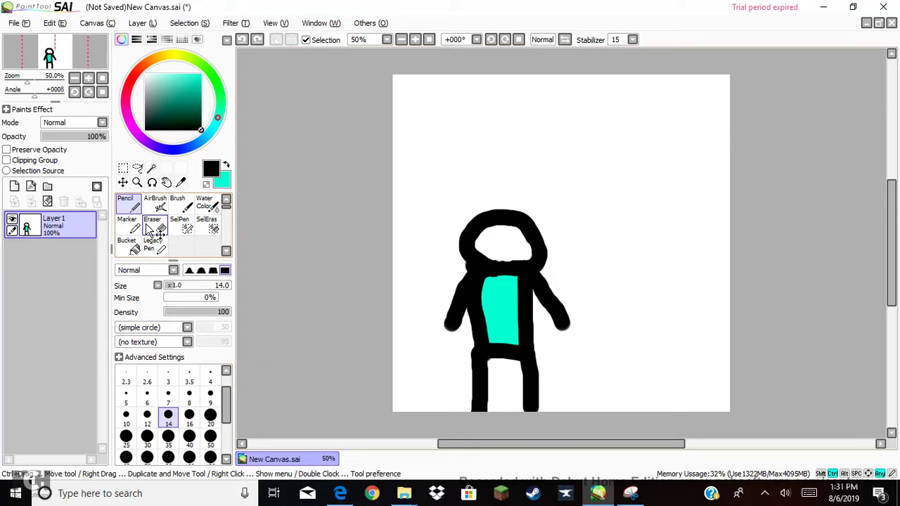
pyautogui.hotkey('ctrl', 'y')
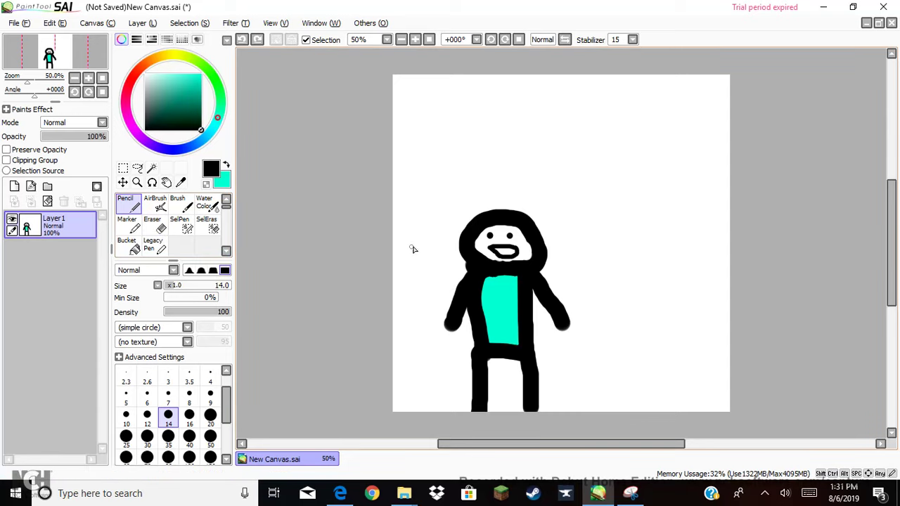
# - Erase a small mark near the figure, then start a new snip
pyautogui.click(155, 225)
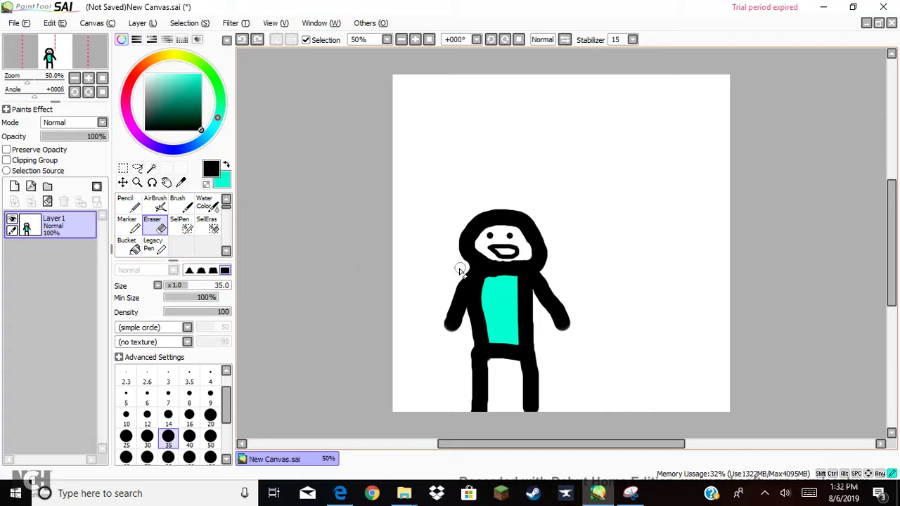
pyautogui.moveTo(428, 272); pyautogui.dragTo(414, 270)
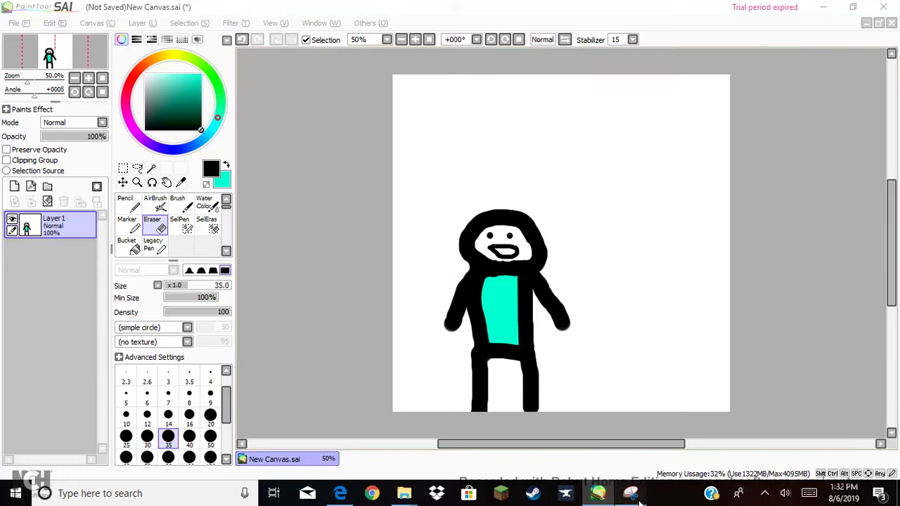
pyautogui.click(346, 48)
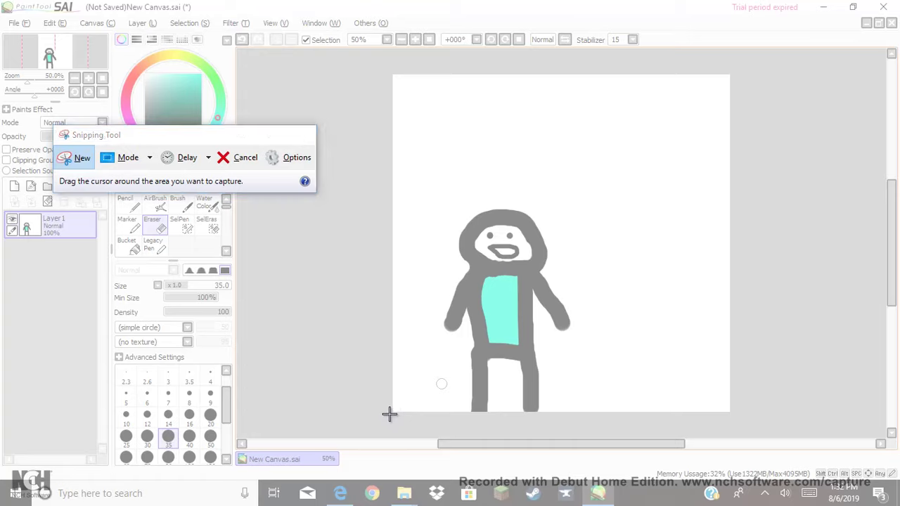
# - Discard a botched partial snip and recapture the whole canvas
pyautogui.moveTo(390, 414); pyautogui.dragTo(456, 372)
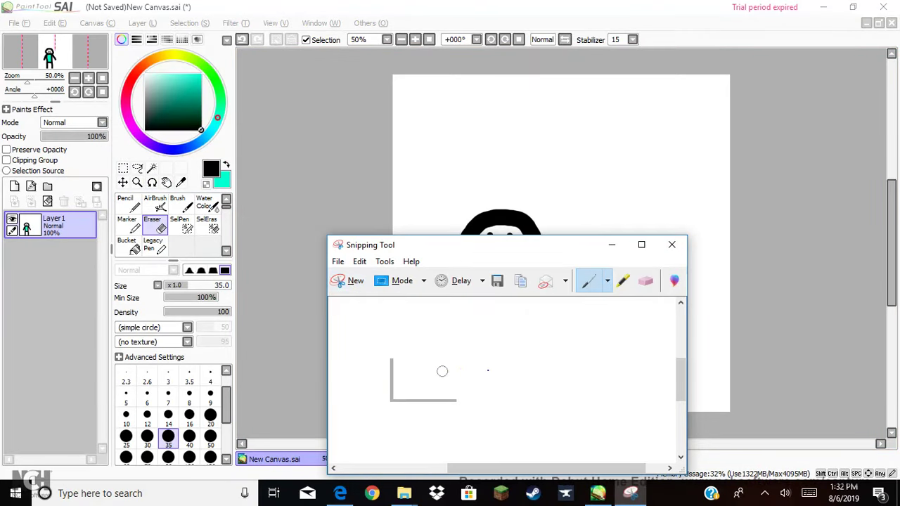
pyautogui.click(672, 244)
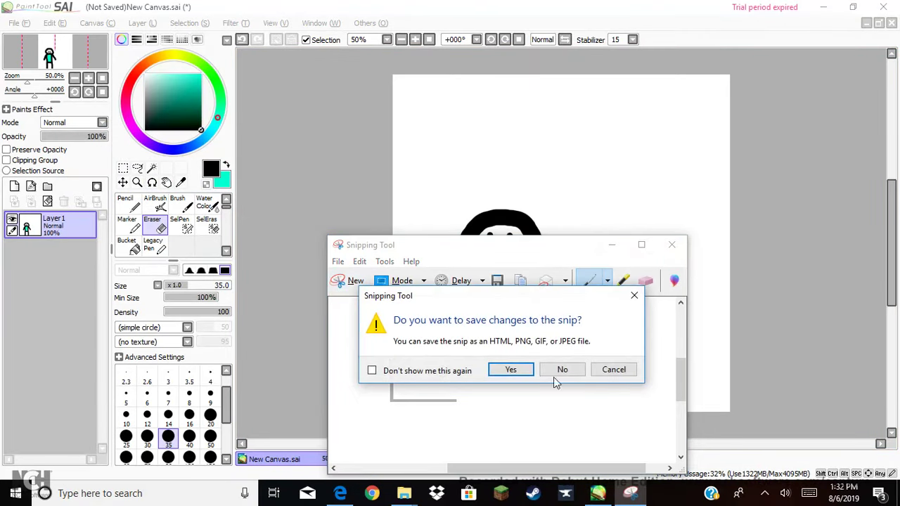
pyautogui.click(608, 373)
pyautogui.click(350, 281)
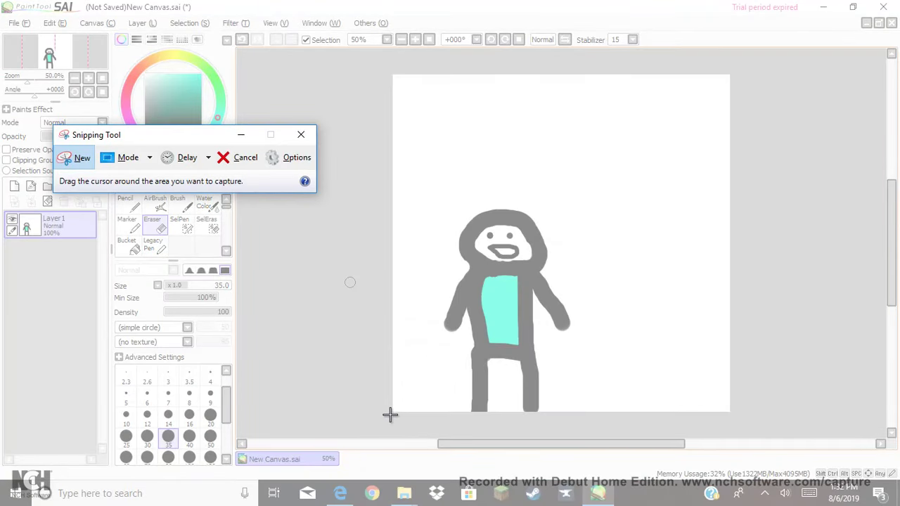
pyautogui.moveTo(391, 415)
pyautogui.mouseDown()
pyautogui.moveTo(556, 286)
pyautogui.moveTo(693, 84)
pyautogui.moveTo(734, 74)
pyautogui.mouseUp()
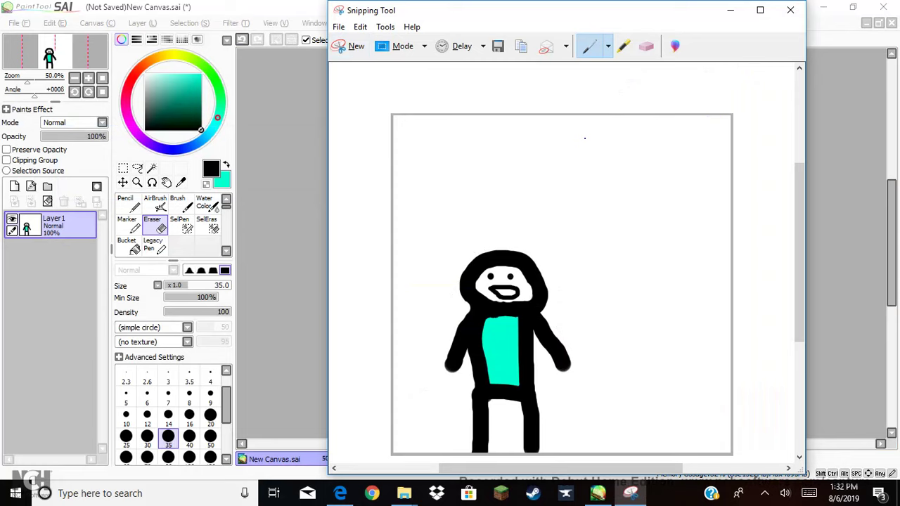
# - Save the snip as Frame 8.PNG in Animation 2 and close Snipping Tool
pyautogui.click(498, 47)
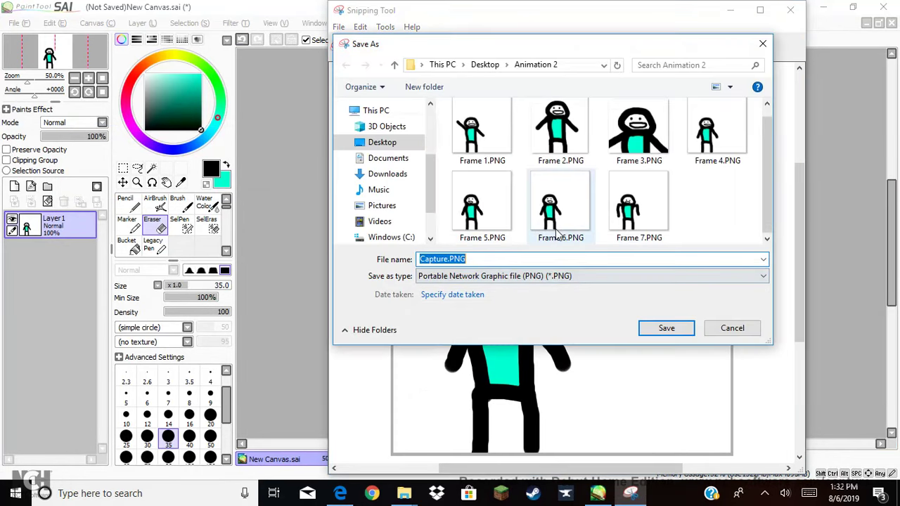
pyautogui.click(448, 259)
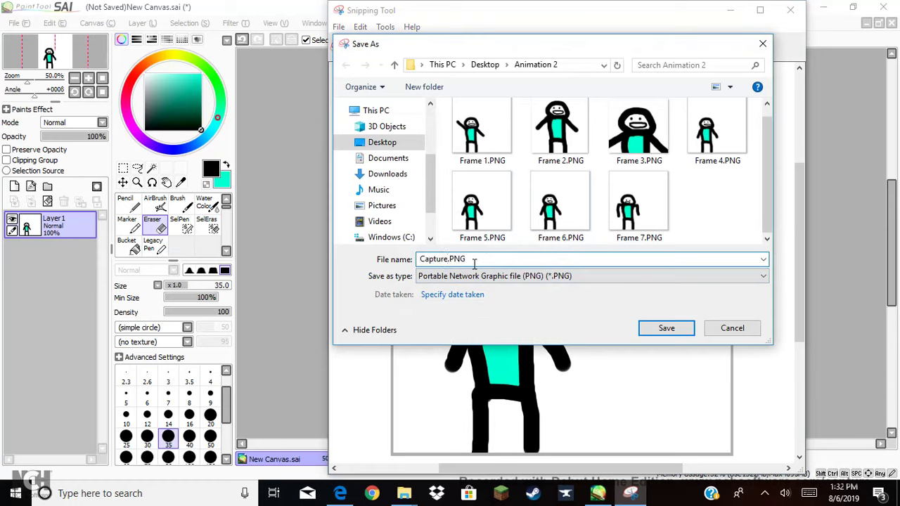
pyautogui.press('BackSpace')
pyautogui.press('BackSpace')
pyautogui.press('BackSpace')
pyautogui.press('BackSpace')
pyautogui.press('BackSpace')
pyautogui.press('BackSpace')
pyautogui.press('BackSpace')
pyautogui.write('Frame 8')
pyautogui.click(677, 331)
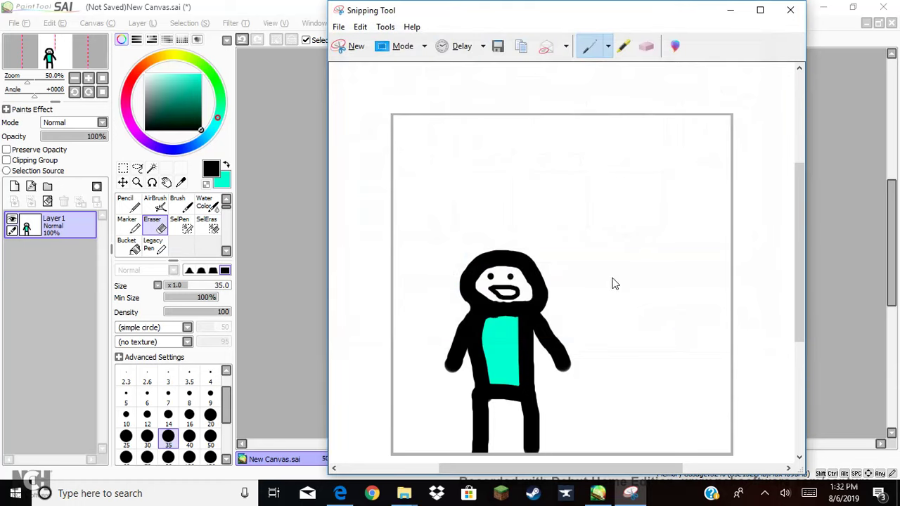
pyautogui.click(788, 12)
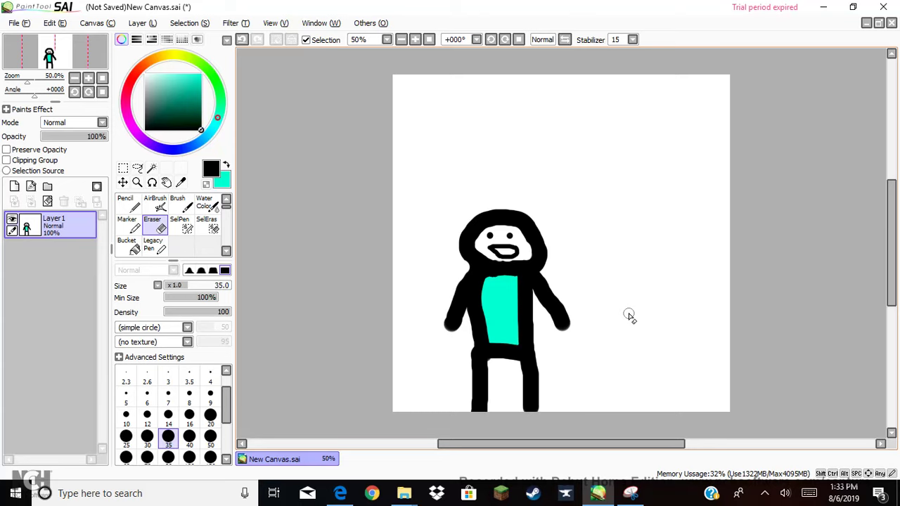
# - Redraw the figure's left arm bent upward in a wave with a size-50 pencil
pyautogui.moveTo(340, 492)
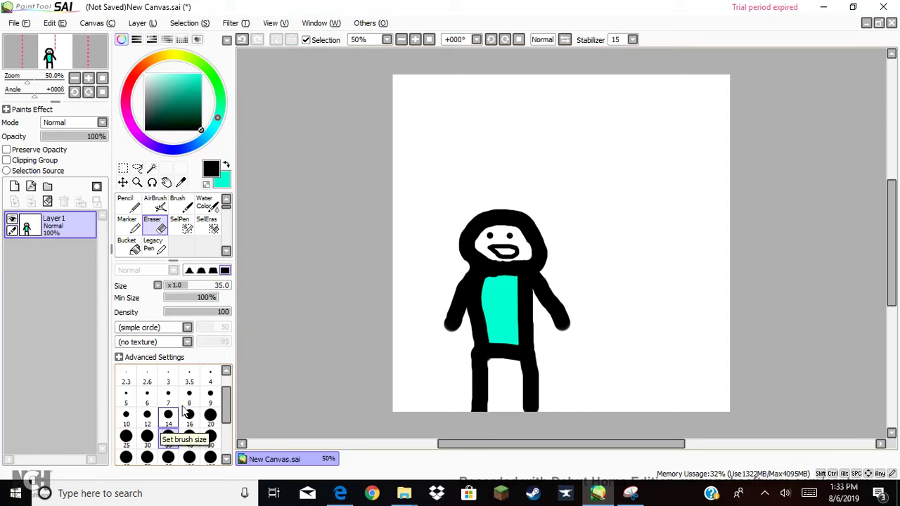
pyautogui.click(211, 437)
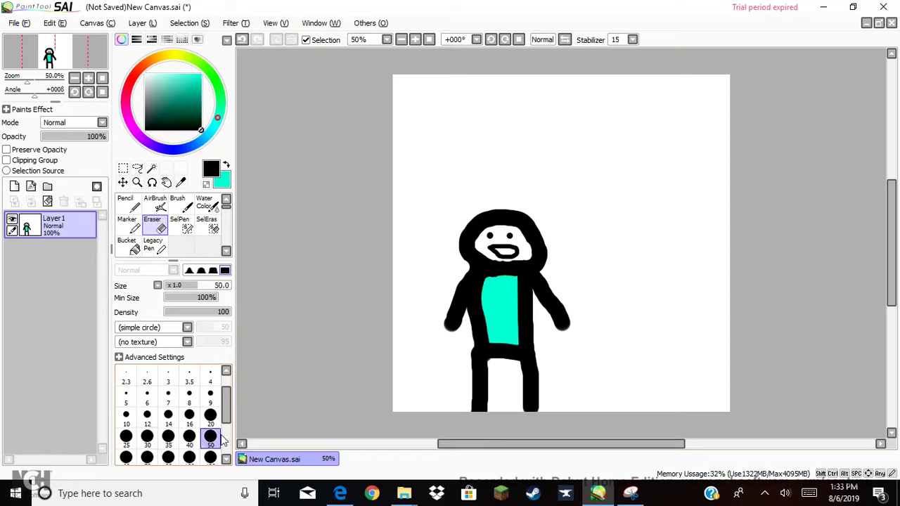
pyautogui.moveTo(450, 327); pyautogui.dragTo(436, 302)
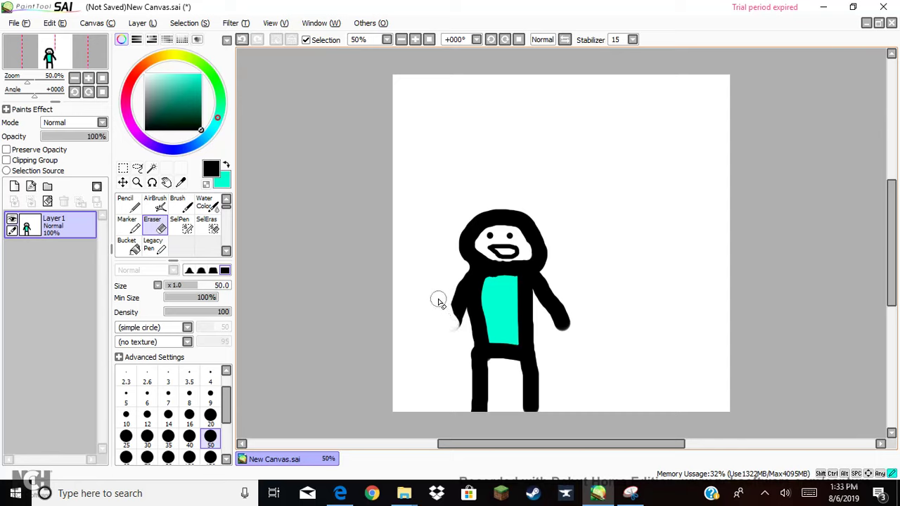
pyautogui.hotkey('ctrl', 'z')
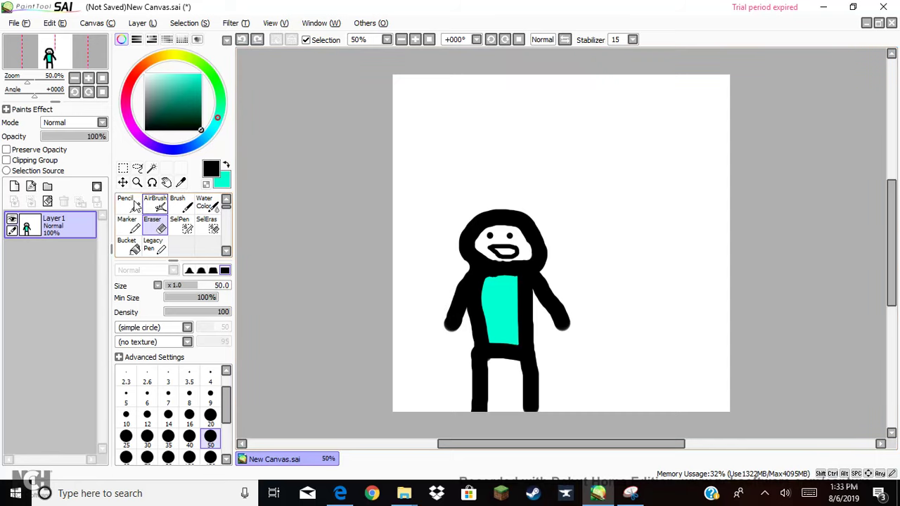
pyautogui.click(126, 204)
pyautogui.click(210, 437)
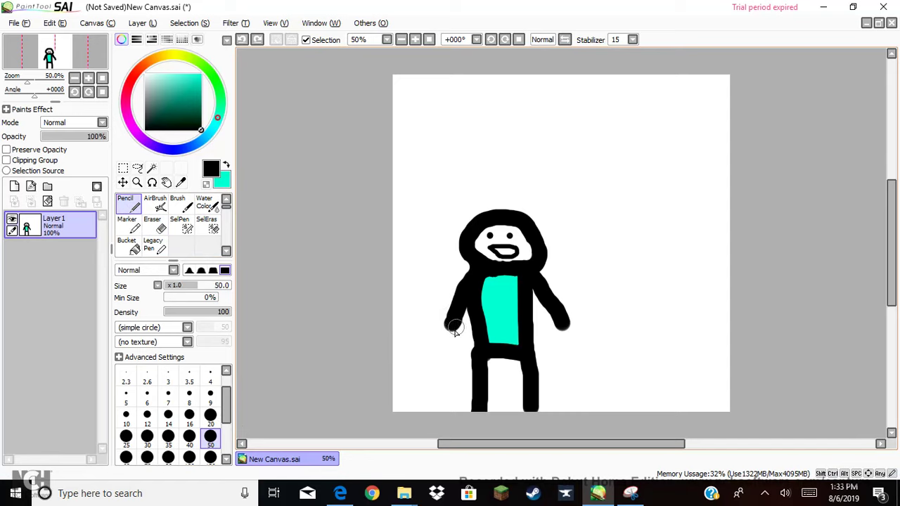
pyautogui.moveTo(453, 325); pyautogui.dragTo(433, 282)
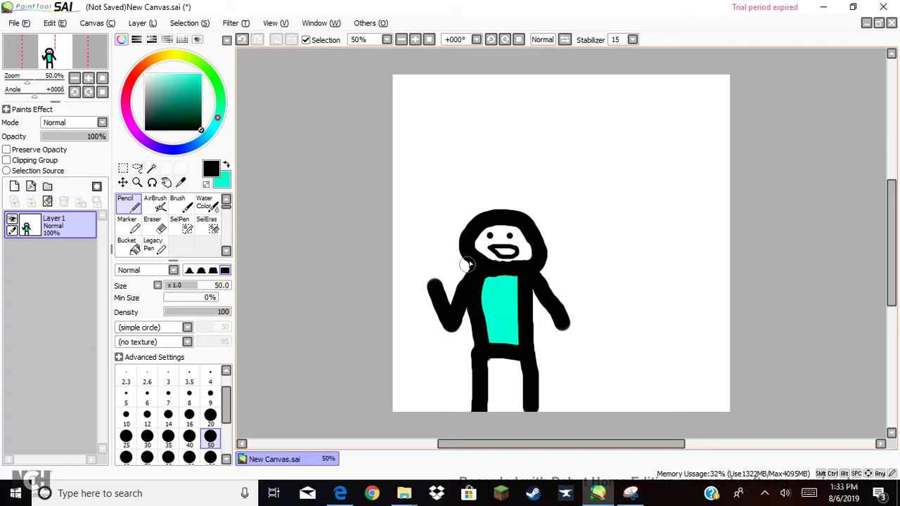
# - Erase the open-mouthed grin and redraw it as a smile with a size-14 pencil
pyautogui.click(152, 225)
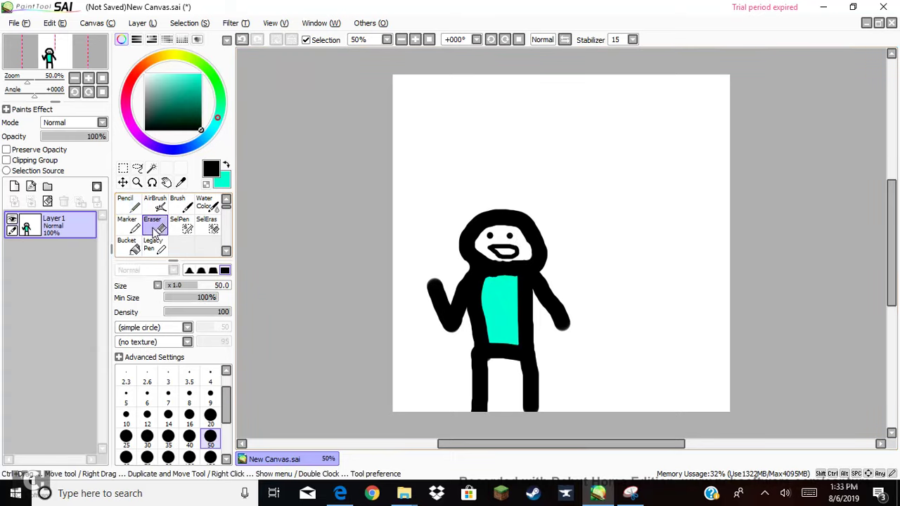
pyautogui.moveTo(495, 251)
pyautogui.mouseDown()
pyautogui.moveTo(513, 252)
pyautogui.moveTo(496, 253)
pyautogui.mouseUp()
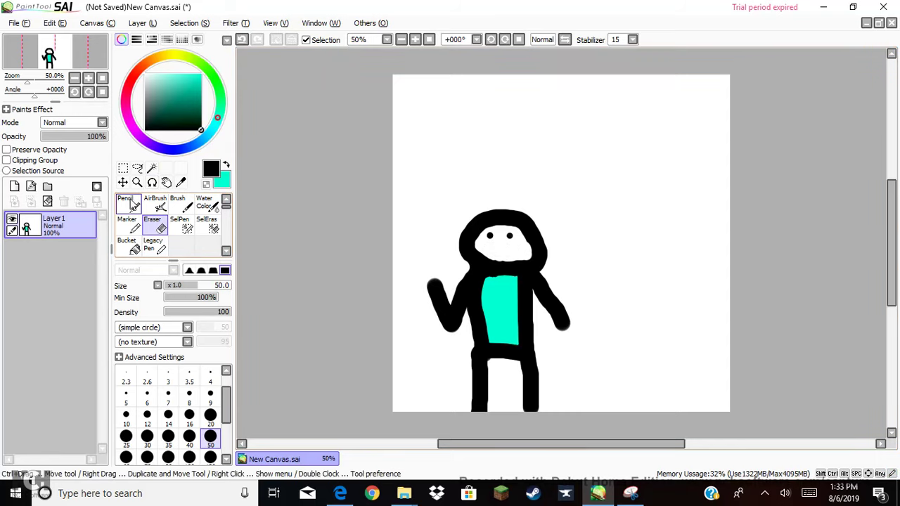
pyautogui.click(126, 204)
pyautogui.click(168, 416)
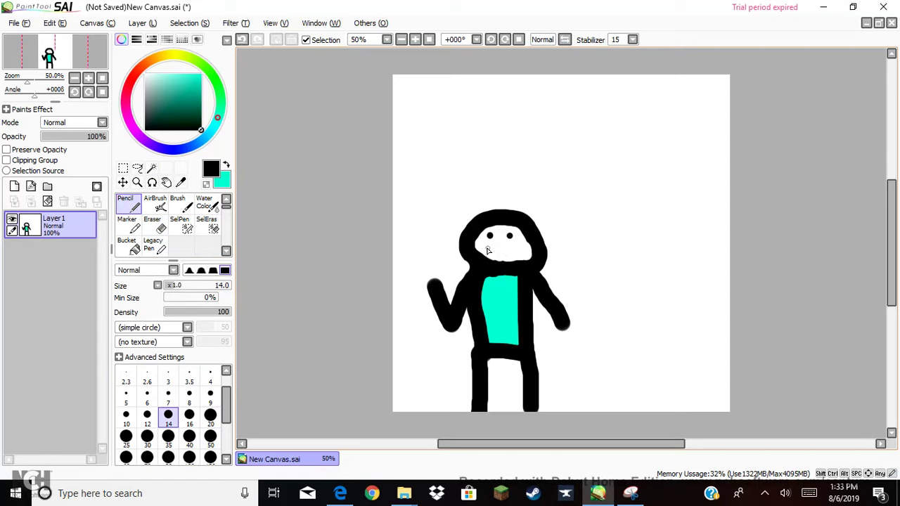
pyautogui.moveTo(488, 251)
pyautogui.mouseDown()
pyautogui.moveTo(498, 259)
pyautogui.moveTo(524, 251)
pyautogui.moveTo(500, 257)
pyautogui.moveTo(518, 250)
pyautogui.moveTo(496, 245)
pyautogui.moveTo(479, 256)
pyautogui.mouseUp()
pyautogui.hotkey('ctrl', 'z')
pyautogui.hotkey('ctrl', 'z')
pyautogui.hotkey('ctrl', 'z')
pyautogui.moveTo(491, 251)
pyautogui.mouseDown()
pyautogui.moveTo(513, 257)
pyautogui.moveTo(522, 246)
pyautogui.moveTo(489, 254)
pyautogui.mouseUp()
# - Add a small dot to the face, then snip the whole canvas after restarting the capture
pyautogui.click(492, 236)
pyautogui.click(630, 493)
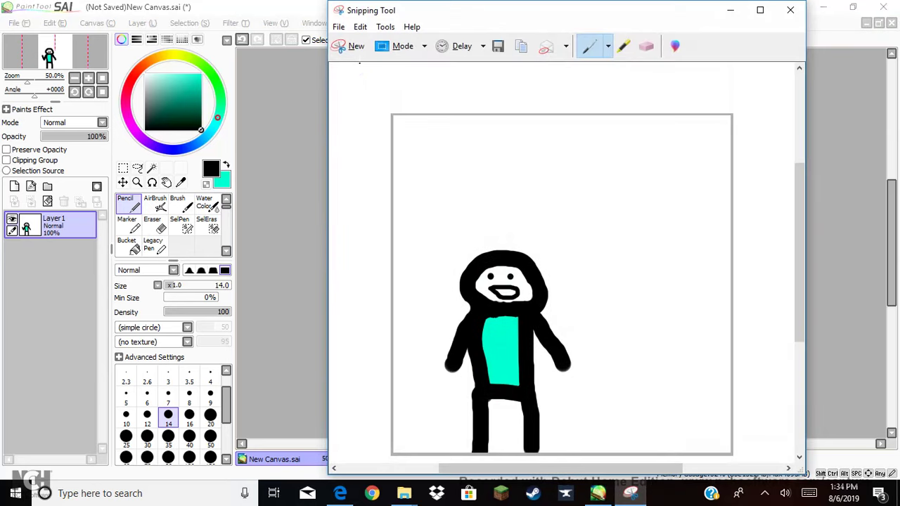
pyautogui.click(354, 45)
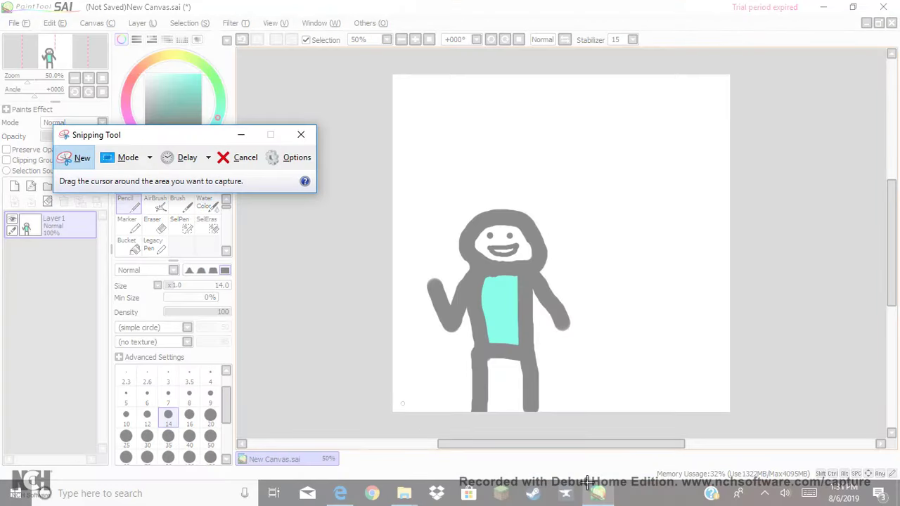
pyautogui.click(73, 159)
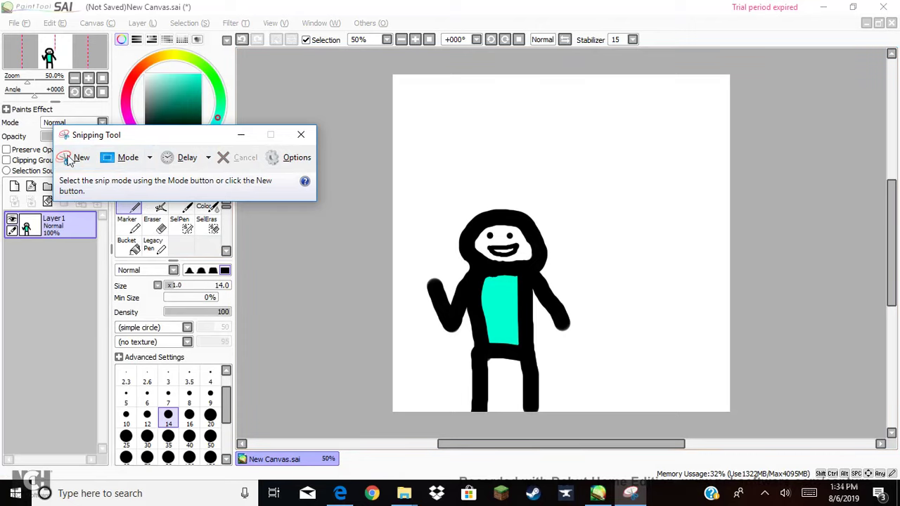
pyautogui.click(82, 166)
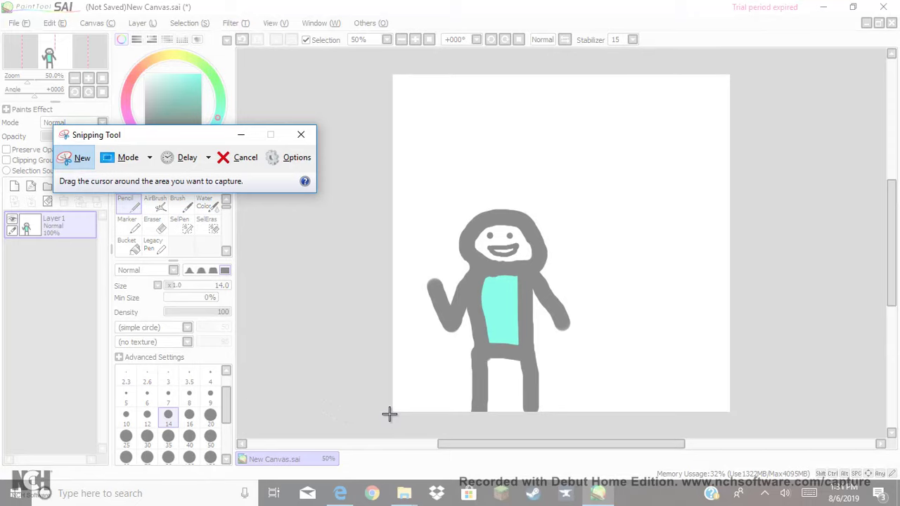
pyautogui.moveTo(390, 415)
pyautogui.mouseDown()
pyautogui.moveTo(539, 328)
pyautogui.moveTo(710, 135)
pyautogui.moveTo(732, 73)
pyautogui.mouseUp()
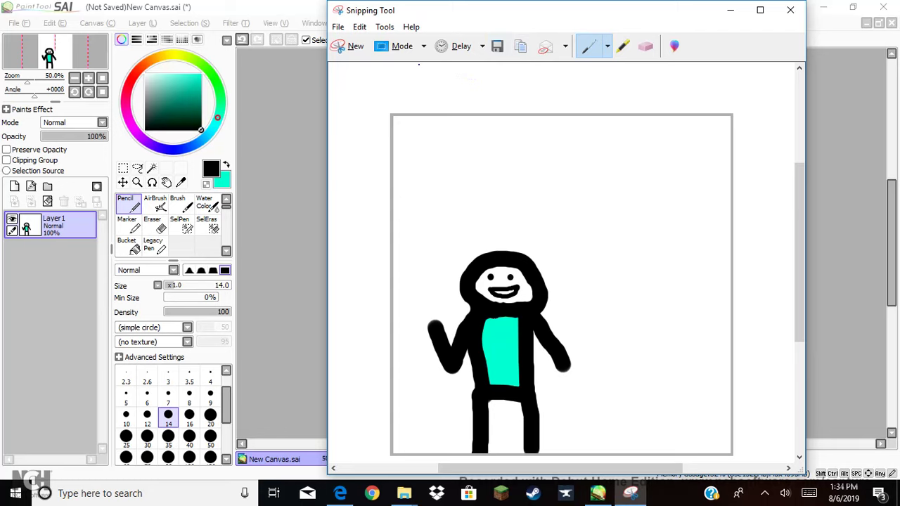
# - Save the snip as Frame 9.PNG in Animation 2 and minimize Snipping Tool
pyautogui.click(497, 46)
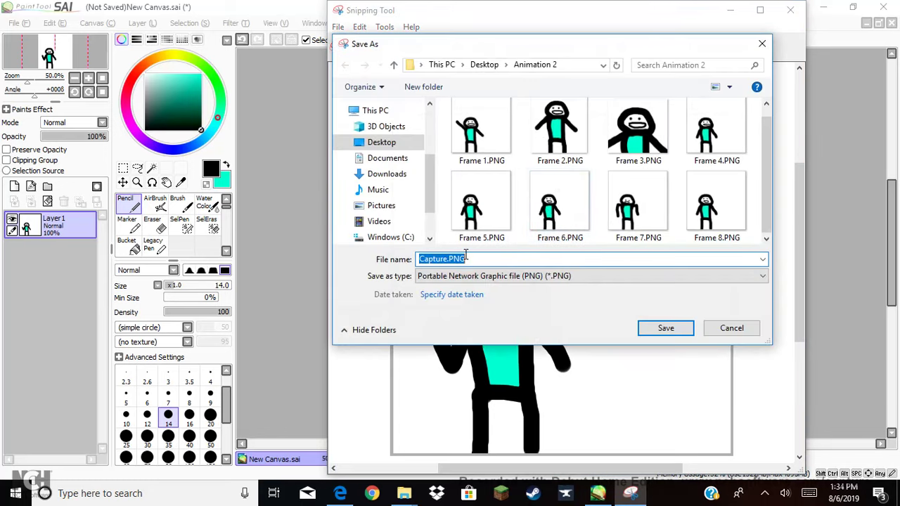
pyautogui.click(448, 259)
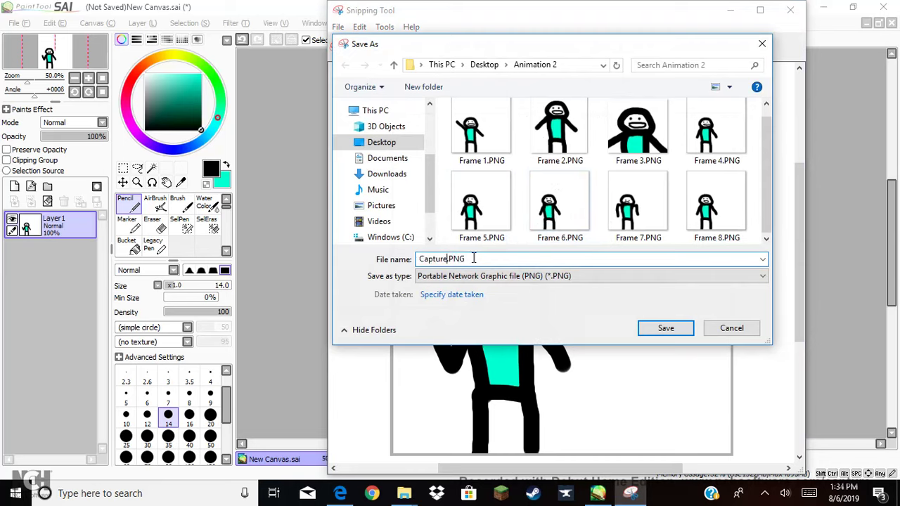
pyautogui.press('BackSpace')
pyautogui.press('BackSpace')
pyautogui.press('BackSpace')
pyautogui.press('BackSpace')
pyautogui.press('BackSpace')
pyautogui.press('BackSpace')
pyautogui.press('BackSpace')
pyautogui.write('Frame 9')
pyautogui.click(666, 328)
pyautogui.click(725, 11)
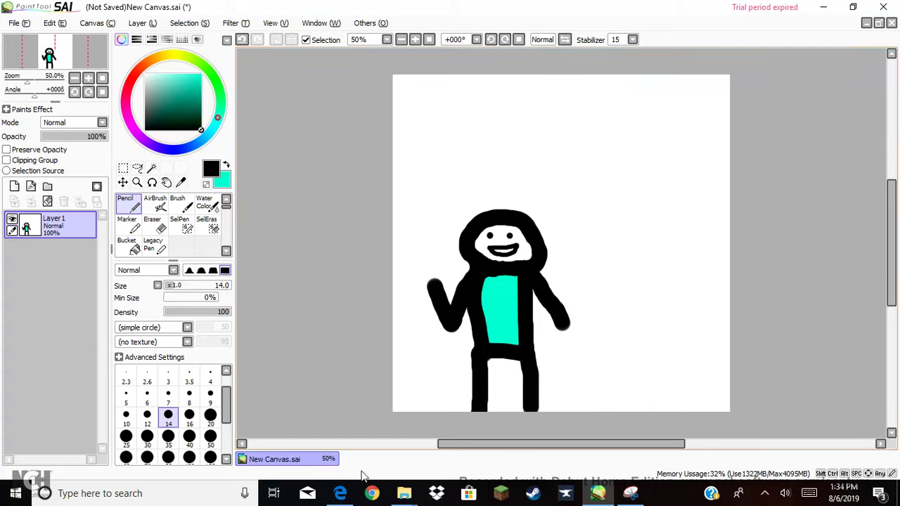
# - Open YouTube in Edge from the top sites and go to the subscribed animation channel
pyautogui.click(340, 494)
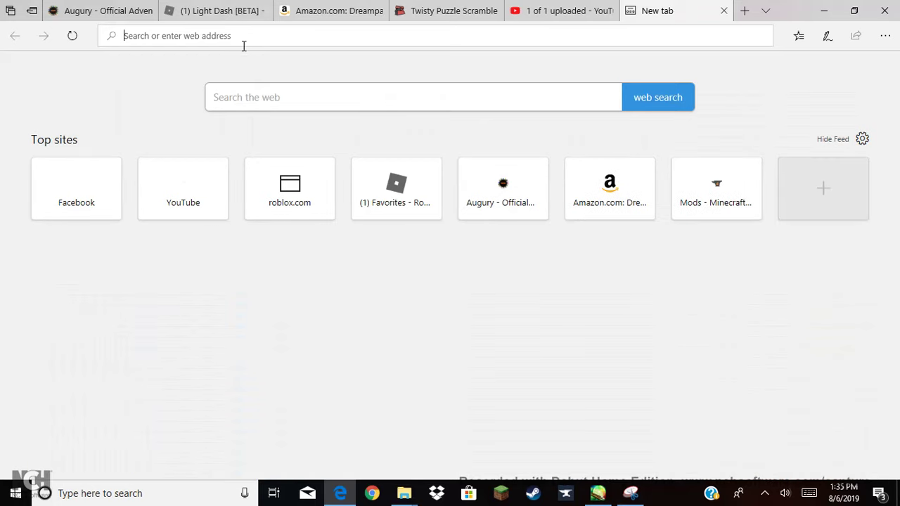
pyautogui.click(190, 184)
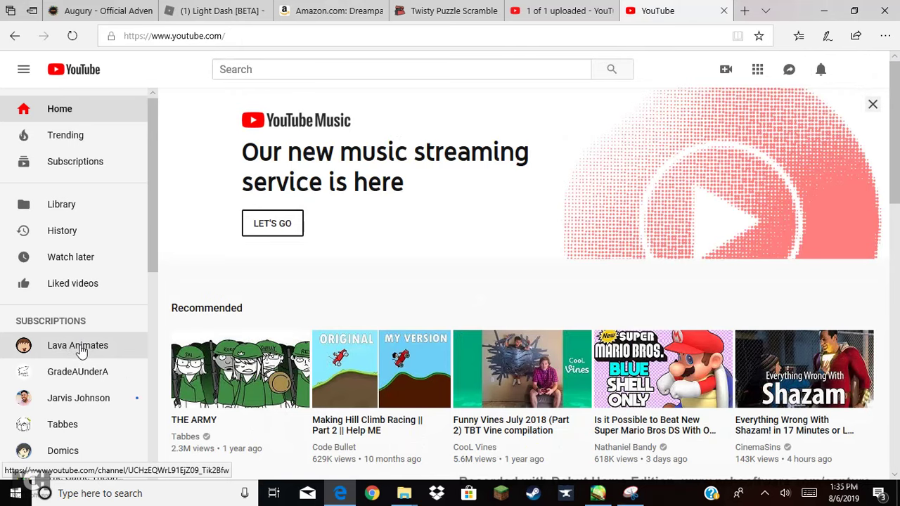
pyautogui.click(82, 351)
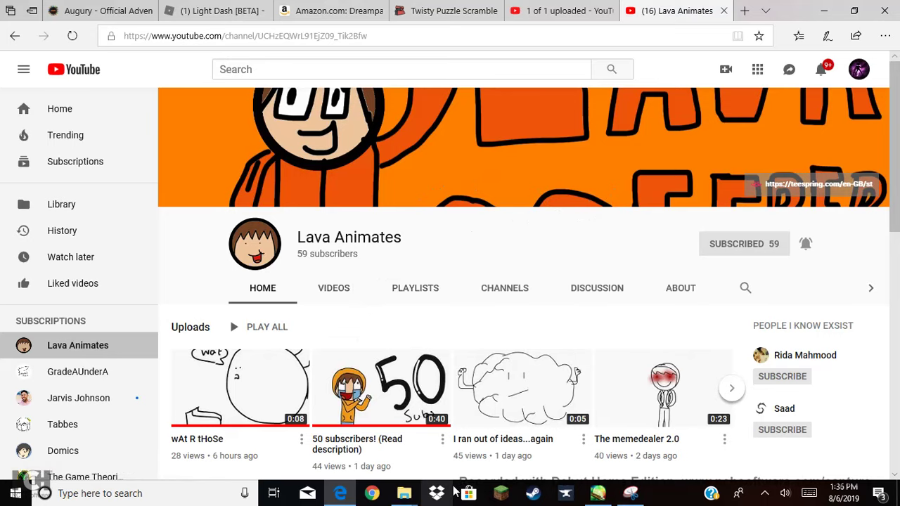
# - Snip the channel's avatar and title with Snipping Tool
pyautogui.click(631, 493)
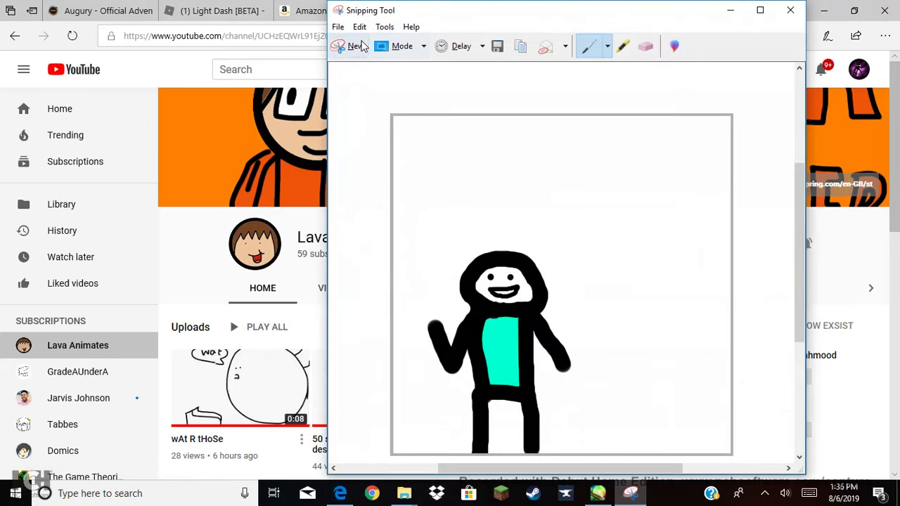
pyautogui.click(356, 53)
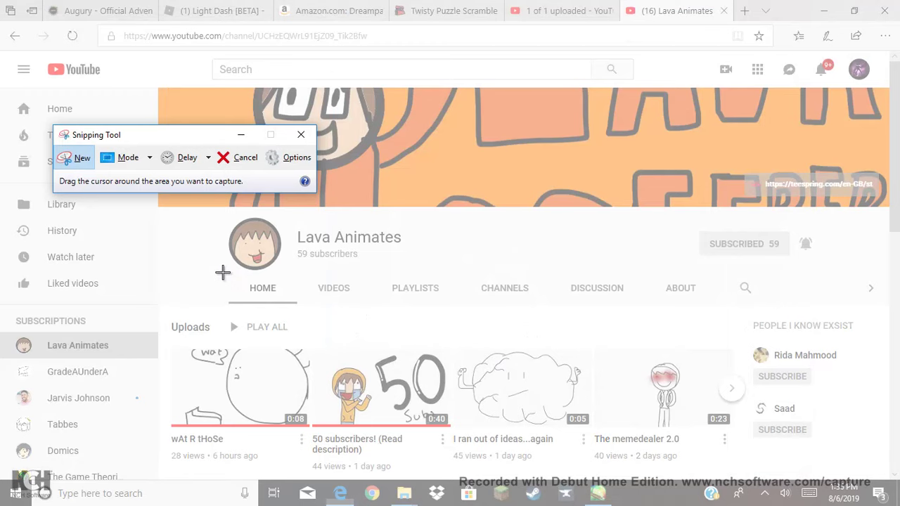
pyautogui.moveTo(221, 275); pyautogui.dragTo(408, 216)
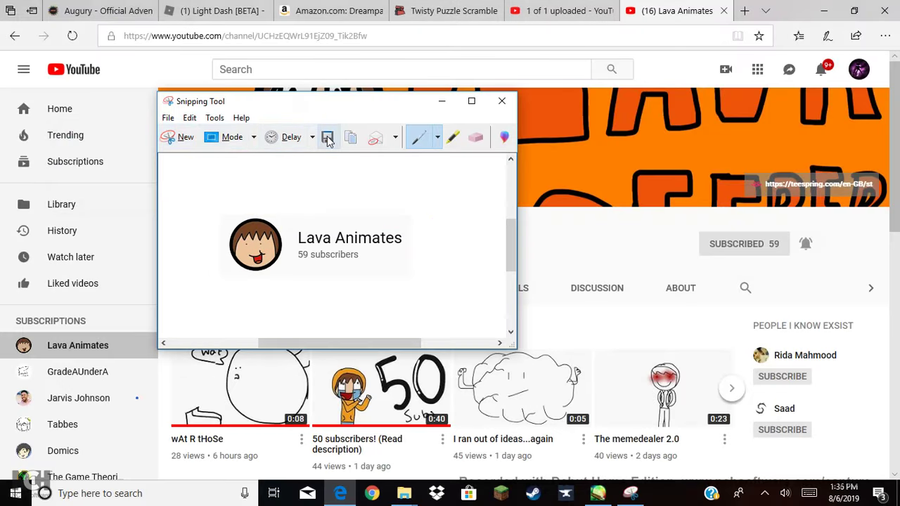
# - Save the channel snip as Frame 10.PNG in Animation 2 and minimize the browser
pyautogui.click(328, 139)
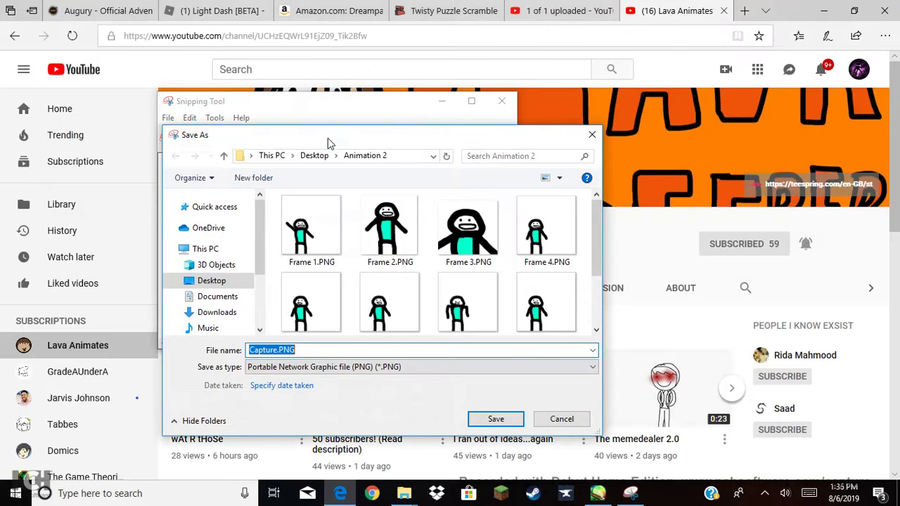
pyautogui.scroll(-2, 428, 321)
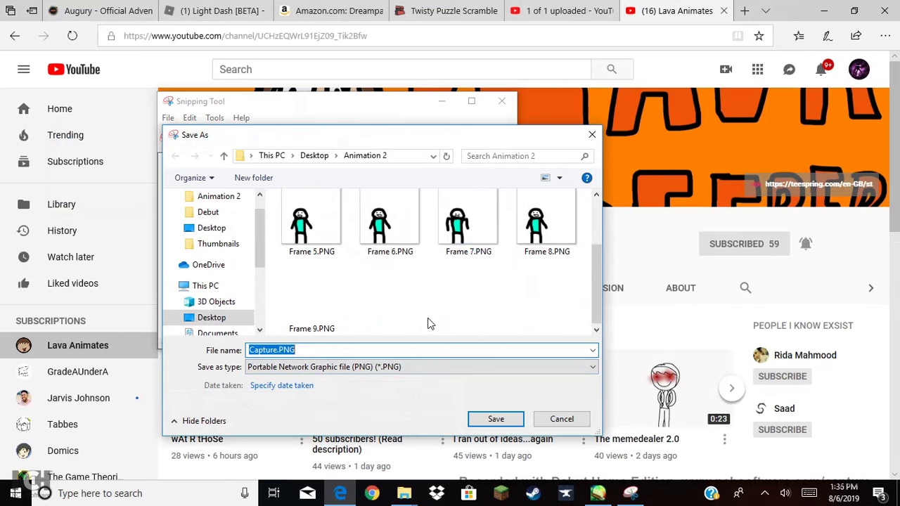
pyautogui.click(277, 350)
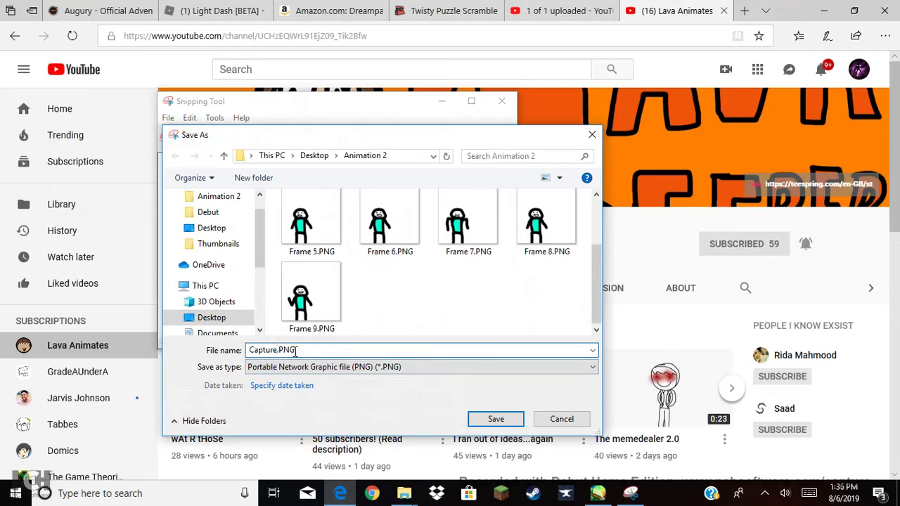
pyautogui.press('BackSpace')
pyautogui.press('BackSpace')
pyautogui.press('BackSpace')
pyautogui.press('BackSpace')
pyautogui.press('BackSpace')
pyautogui.press('BackSpace')
pyautogui.press('BackSpace')
pyautogui.write('Frame 10')
pyautogui.click(496, 419)
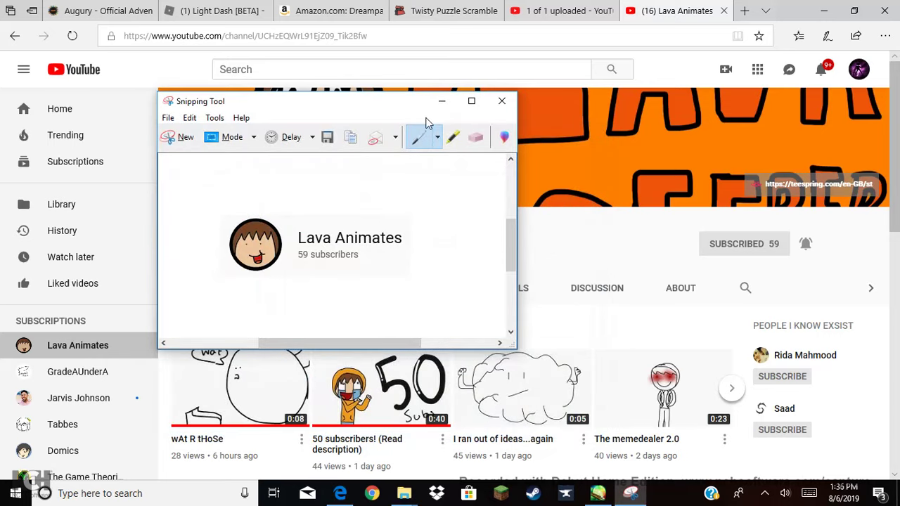
pyautogui.click(822, 10)
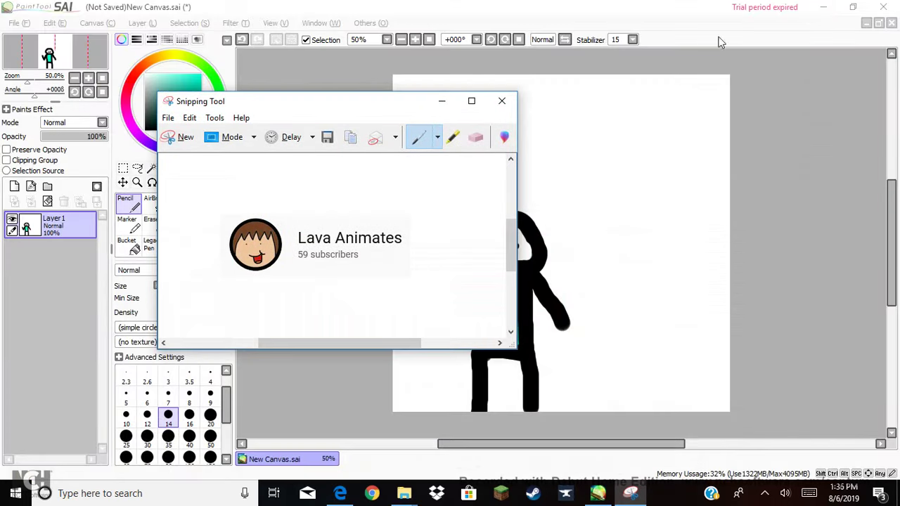
# - Hide the snip window to reveal the waving, grinning stick figure on the canvas
pyautogui.click(441, 100)
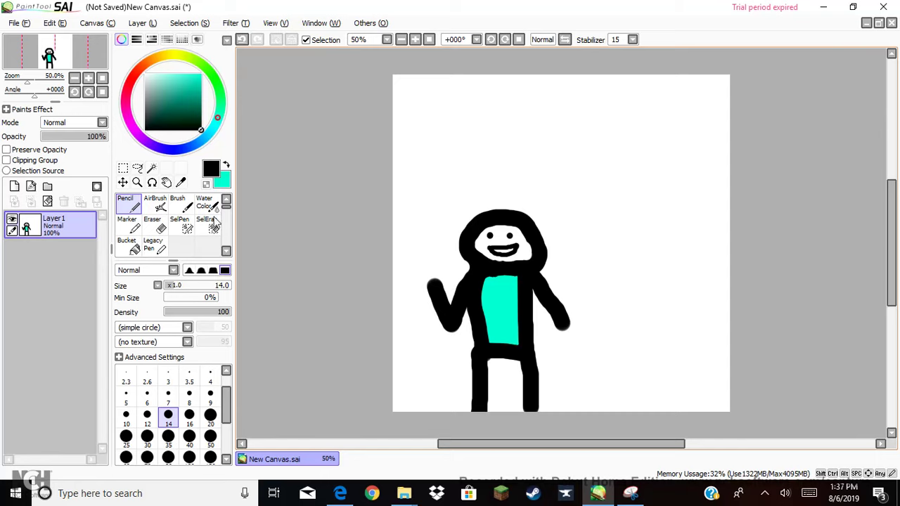
# - Erase the figure's raised left hand and its wide smile
pyautogui.click(153, 224)
pyautogui.moveTo(444, 289)
pyautogui.mouseDown()
pyautogui.moveTo(437, 282)
pyautogui.moveTo(439, 329)
pyautogui.mouseUp()
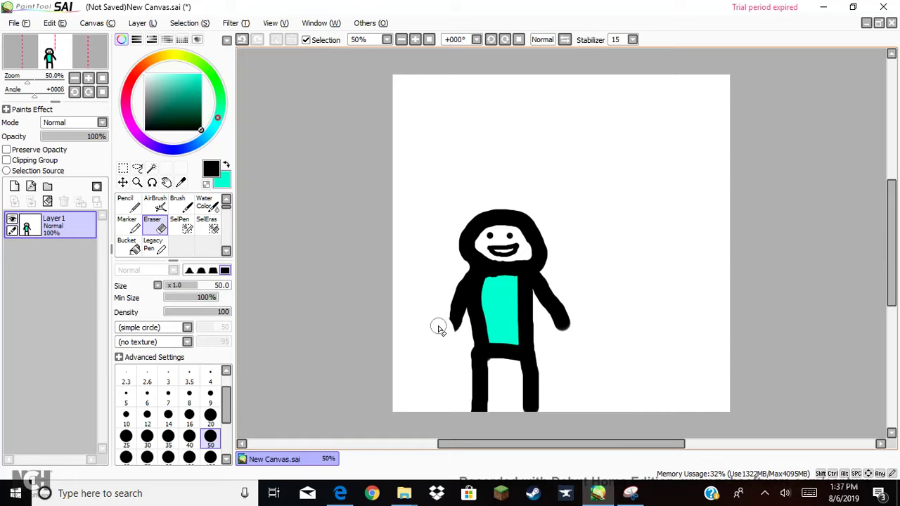
pyautogui.hotkey('ctrl', 'z')
pyautogui.hotkey('ctrl', 'z')
pyautogui.hotkey('ctrl', 'z')
pyautogui.hotkey('ctrl', 'z')
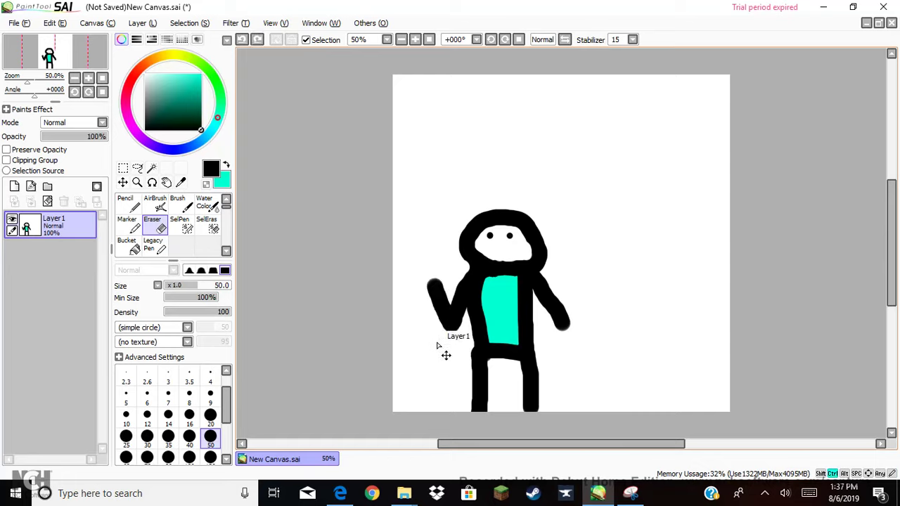
pyautogui.hotkey('ctrl', 'y')
pyautogui.hotkey('ctrl', 'y')
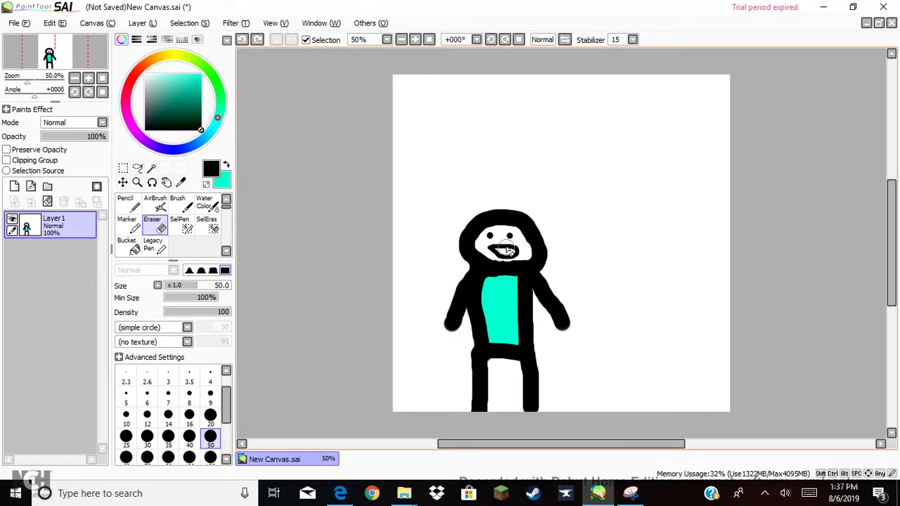
pyautogui.moveTo(519, 253)
pyautogui.mouseDown()
pyautogui.moveTo(504, 261)
pyautogui.moveTo(296, 287)
pyautogui.moveTo(458, 274)
pyautogui.moveTo(537, 249)
pyautogui.moveTo(501, 256)
pyautogui.mouseUp()
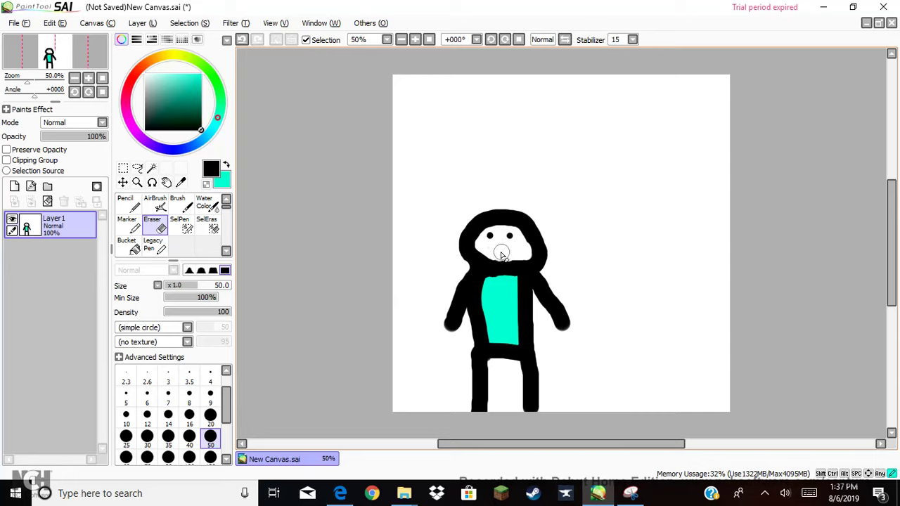
# - Draw a thin curved smile across the face with a size-20 pencil
pyautogui.click(128, 207)
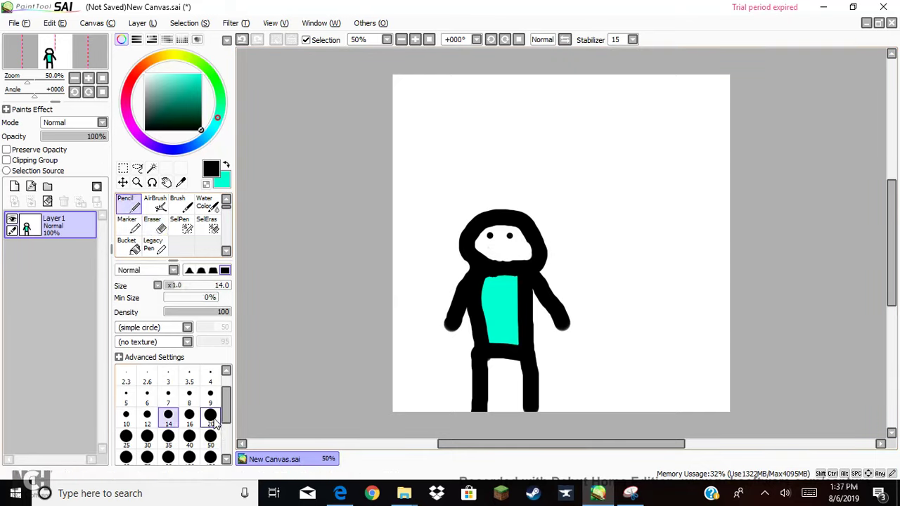
pyautogui.click(212, 418)
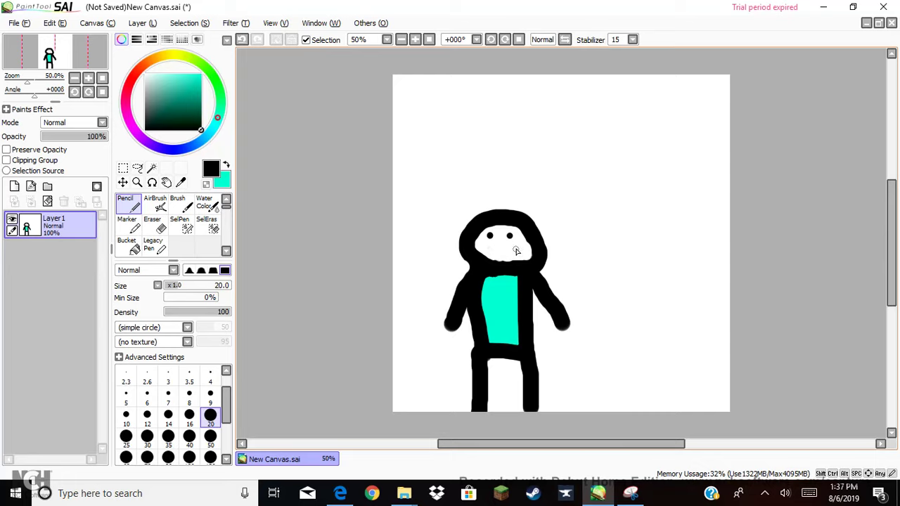
pyautogui.moveTo(517, 250)
pyautogui.mouseDown()
pyautogui.moveTo(489, 254)
pyautogui.moveTo(524, 248)
pyautogui.mouseUp()
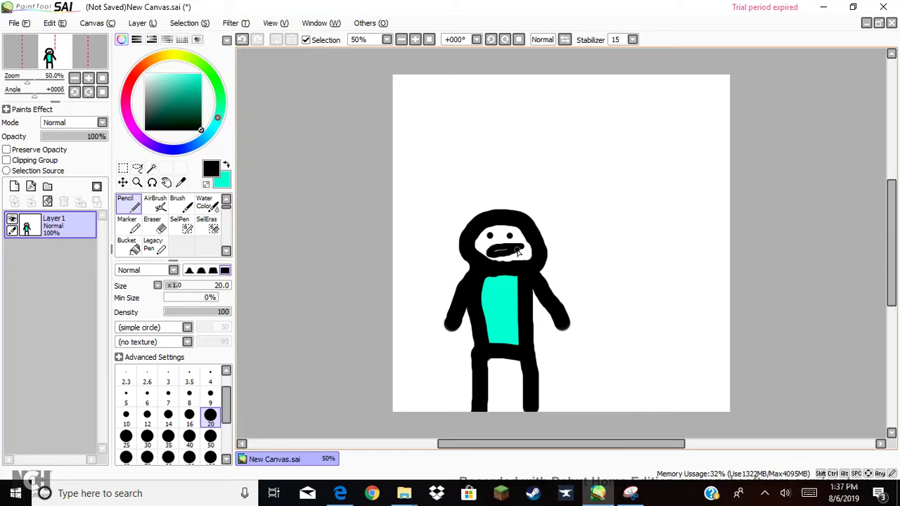
pyautogui.hotkey('ctrl', 'z')
pyautogui.hotkey('ctrl', 'z')
pyautogui.moveTo(484, 248); pyautogui.dragTo(524, 251)
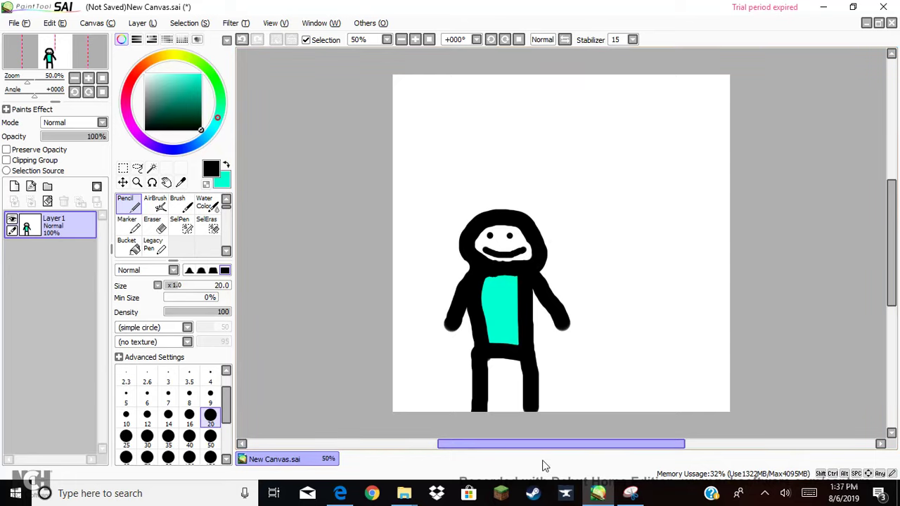
# - Snip the whole canvas showing the arms-down, smiling figure, retrying after a botched first capture
pyautogui.click(631, 493)
pyautogui.click(182, 137)
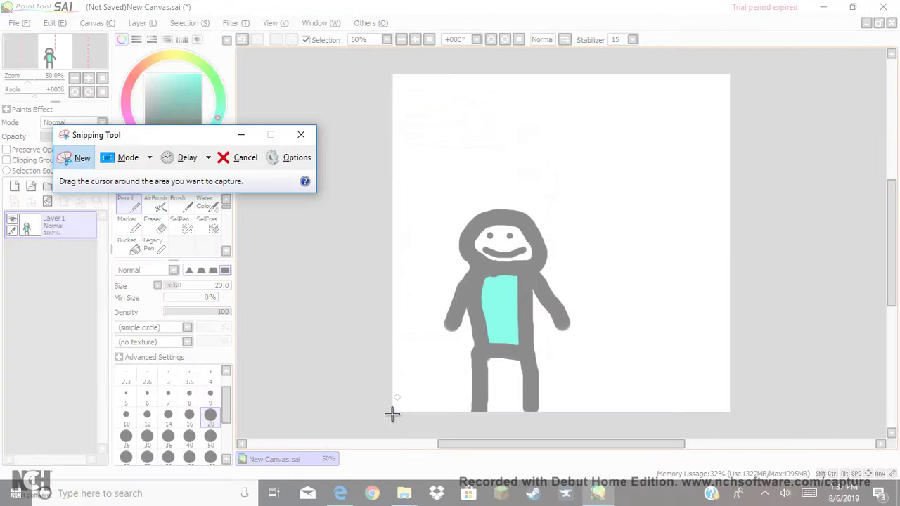
pyautogui.moveTo(392, 415); pyautogui.dragTo(343, 414)
pyautogui.press('Escape')
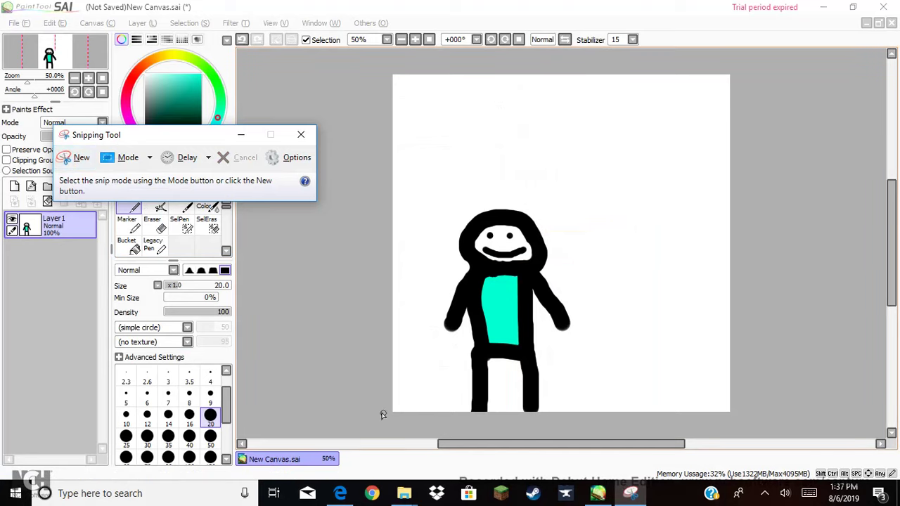
pyautogui.click(79, 158)
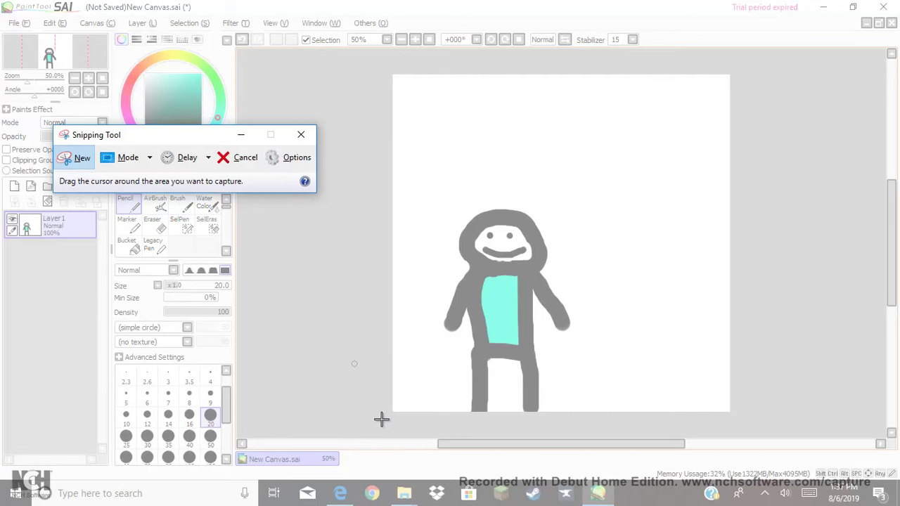
pyautogui.moveTo(390, 414); pyautogui.dragTo(731, 73)
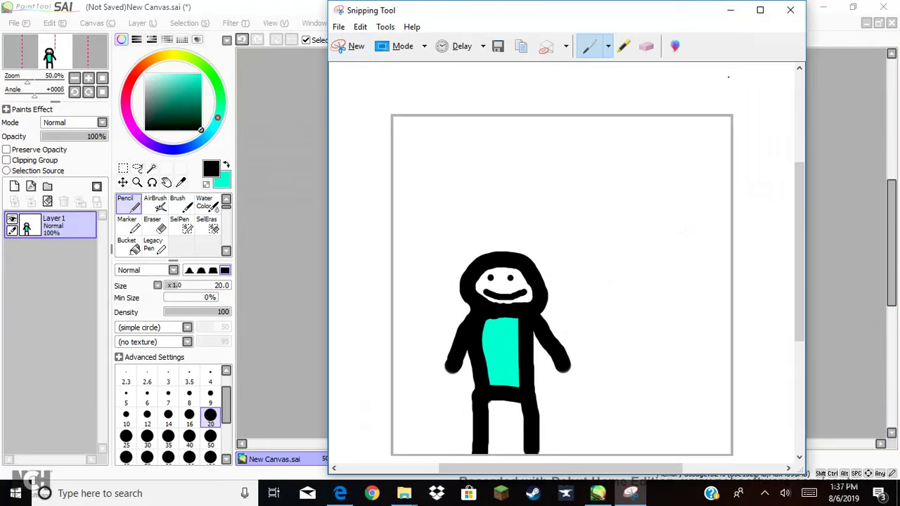
# - Save the snip as Frame 11.PNG in the Animation 2 folder
pyautogui.click(498, 48)
pyautogui.scroll(-2, 526, 243)
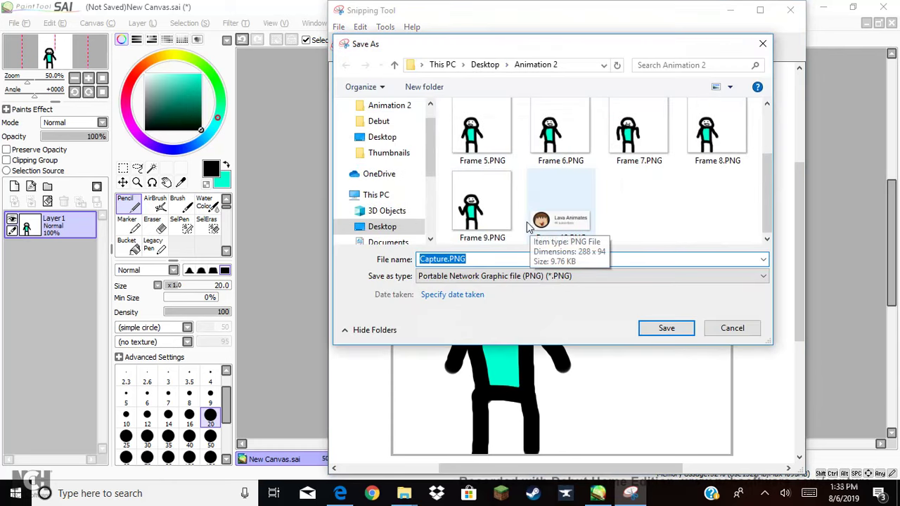
pyautogui.click(450, 260)
pyautogui.press('BackSpace')
pyautogui.press('BackSpace')
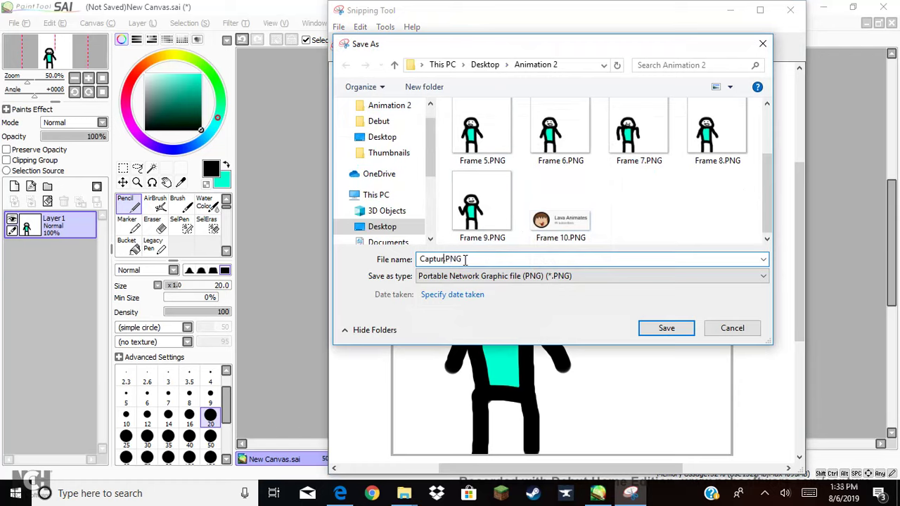
pyautogui.press('BackSpace')
pyautogui.press('BackSpace')
pyautogui.press('BackSpace')
pyautogui.press('BackSpace')
pyautogui.press('BackSpace')
pyautogui.press('BackSpace')
pyautogui.write('Frame 11')
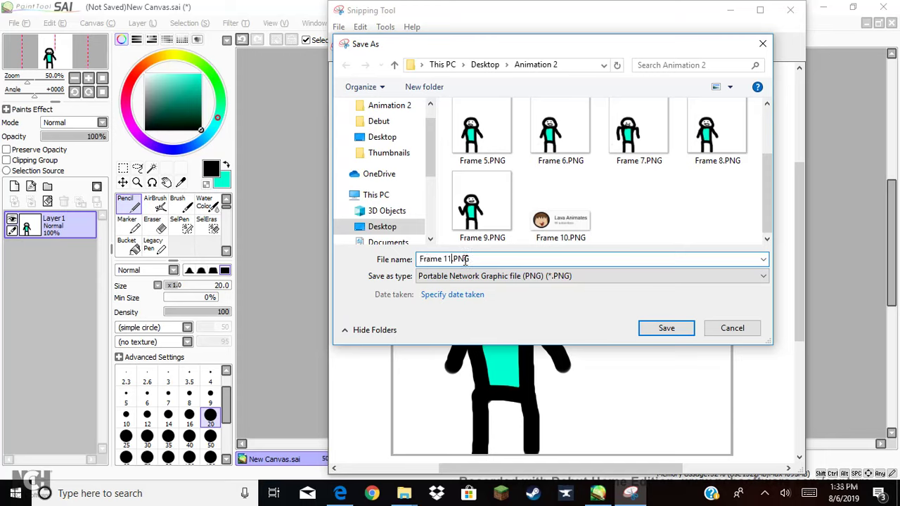
pyautogui.click(668, 329)
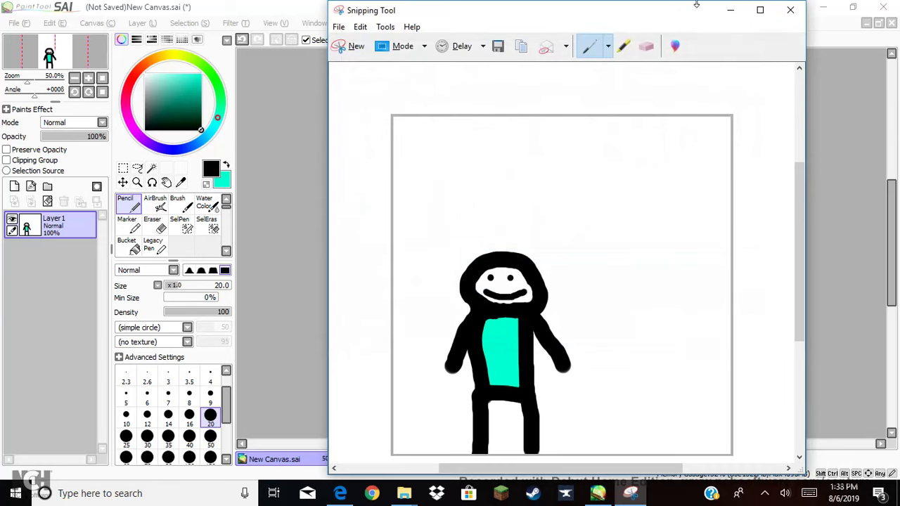
# - Erase the figure's right arm with a size-14 eraser and clean up the torso edge
pyautogui.click(729, 11)
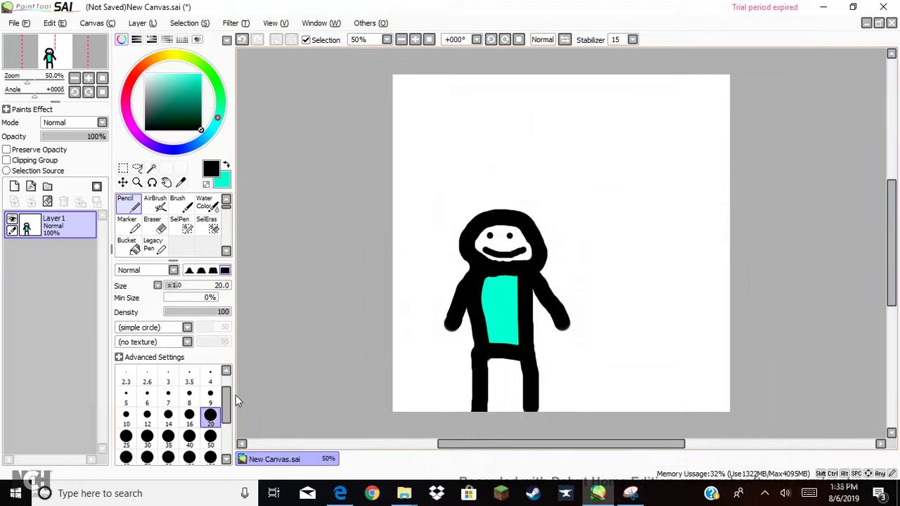
pyautogui.click(168, 416)
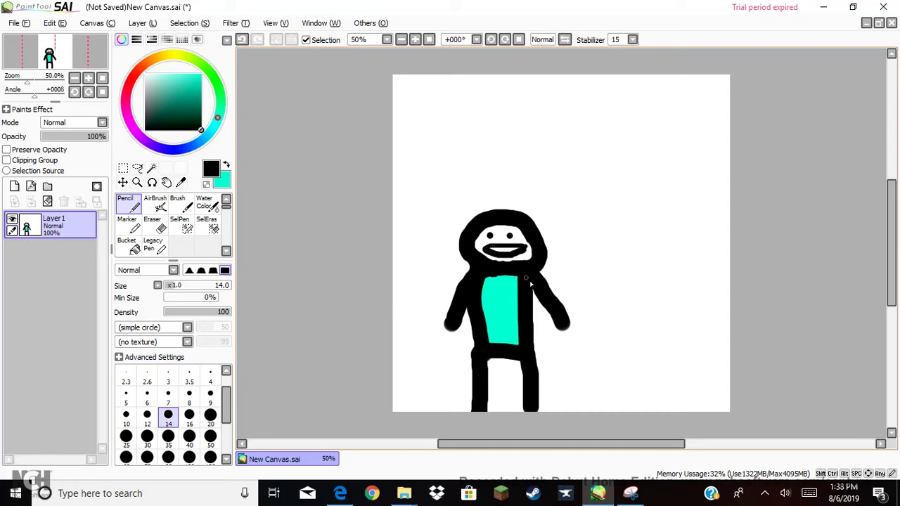
pyautogui.click(153, 226)
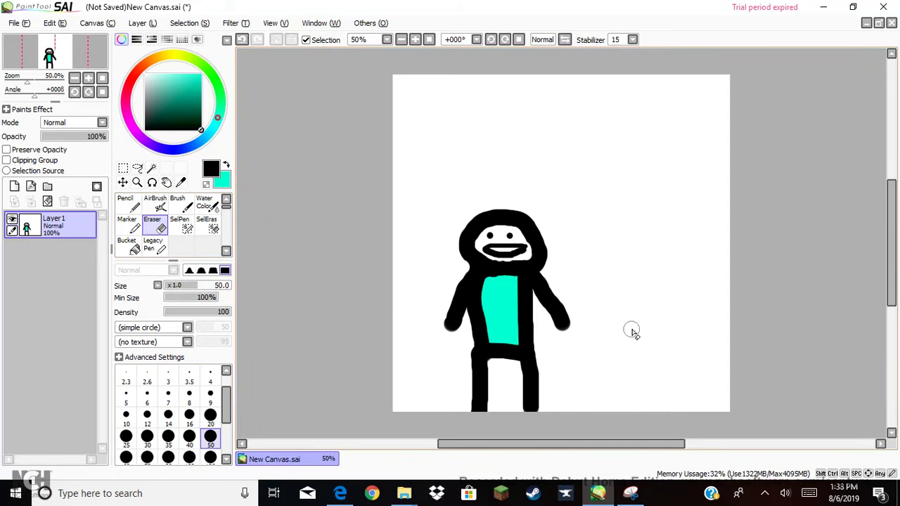
pyautogui.moveTo(574, 310)
pyautogui.mouseDown()
pyautogui.moveTo(555, 277)
pyautogui.moveTo(551, 313)
pyautogui.moveTo(548, 277)
pyautogui.moveTo(547, 309)
pyautogui.moveTo(548, 278)
pyautogui.moveTo(532, 313)
pyautogui.mouseUp()
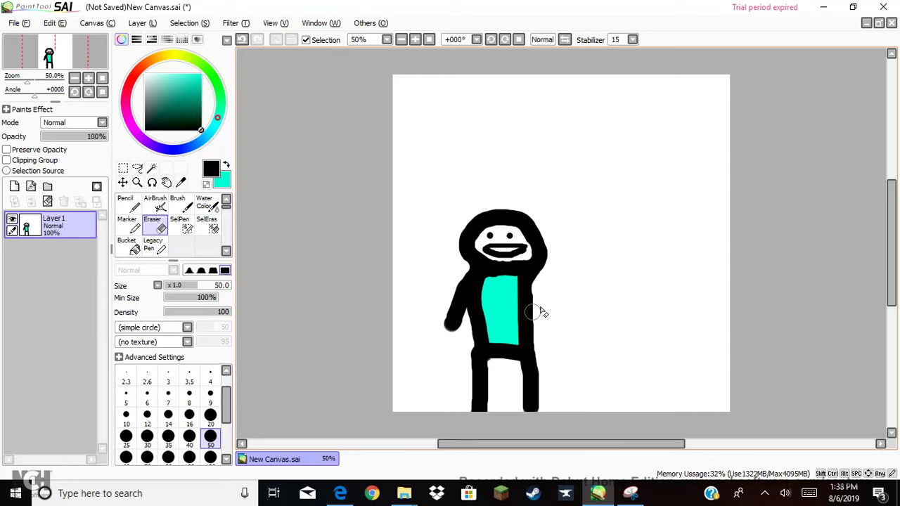
pyautogui.moveTo(536, 312)
pyautogui.mouseDown()
pyautogui.moveTo(568, 300)
pyautogui.moveTo(543, 308)
pyautogui.mouseUp()
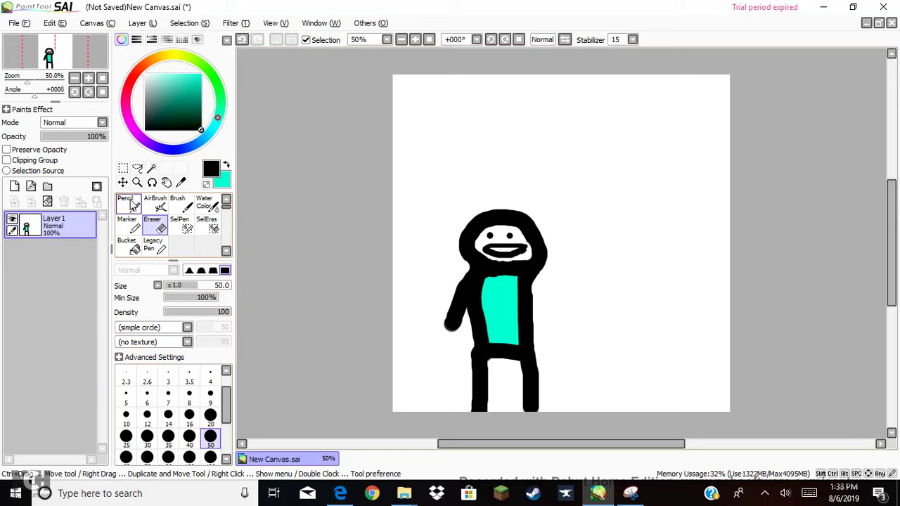
# - Draw the right arm sticking straight out sideways with the Pencil, then bring up the browser
pyautogui.click(131, 204)
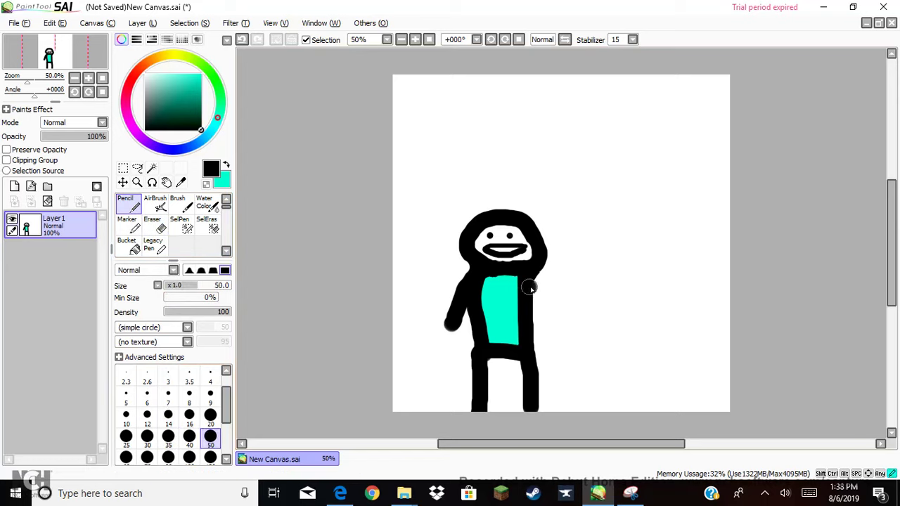
pyautogui.moveTo(529, 288); pyautogui.dragTo(581, 289)
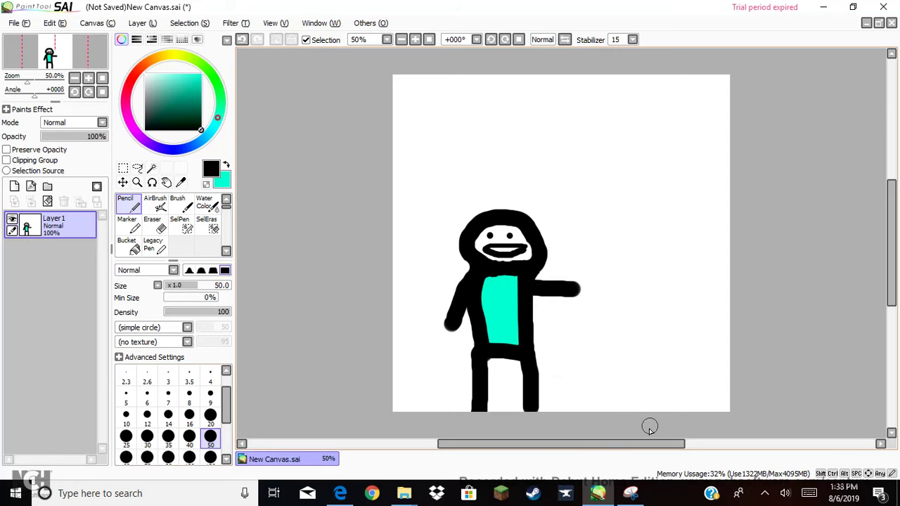
pyautogui.click(340, 493)
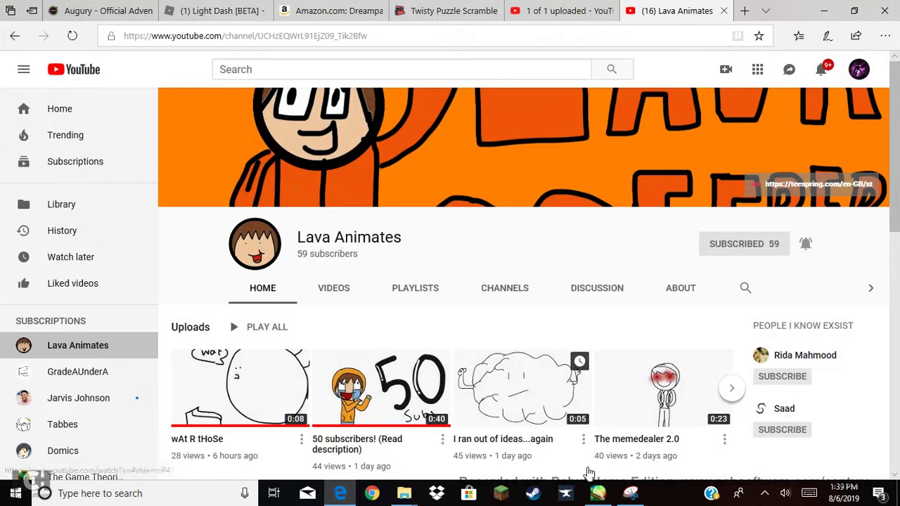
# - Bring Edge's YouTube channel page with its uploaded videos to the front, then return to SAI
pyautogui.click(602, 494)
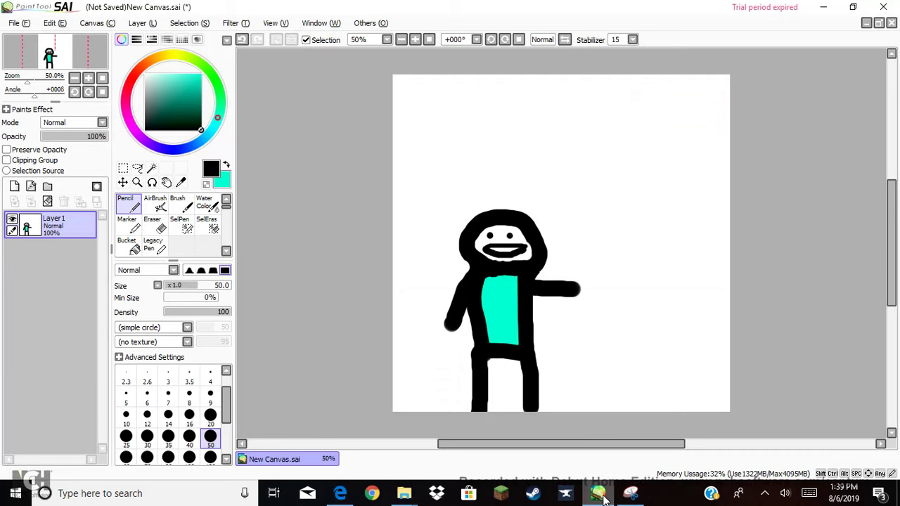
pyautogui.click(340, 493)
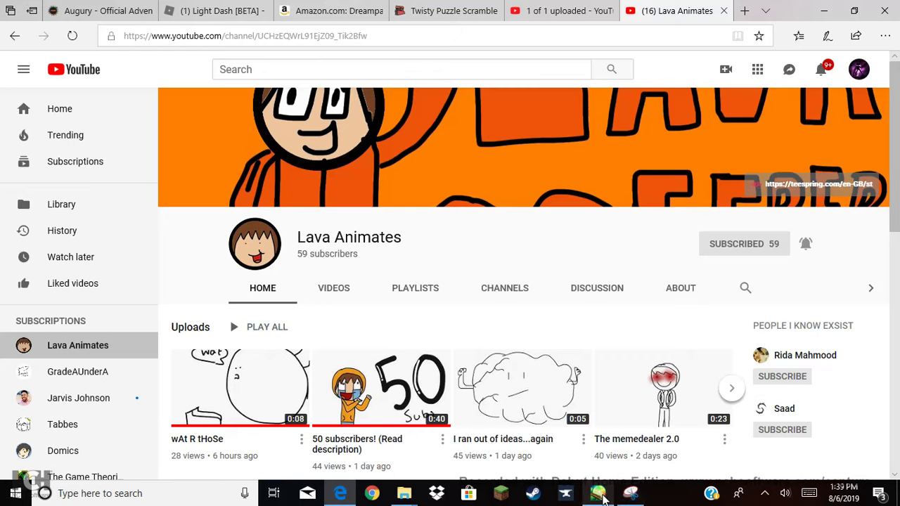
pyautogui.click(598, 493)
# - Draw the second figure's arched legs and body, undoing bad strokes along the way
pyautogui.moveTo(633, 422)
pyautogui.mouseDown()
pyautogui.moveTo(630, 363)
pyautogui.moveTo(660, 368)
pyautogui.moveTo(679, 422)
pyautogui.mouseUp()
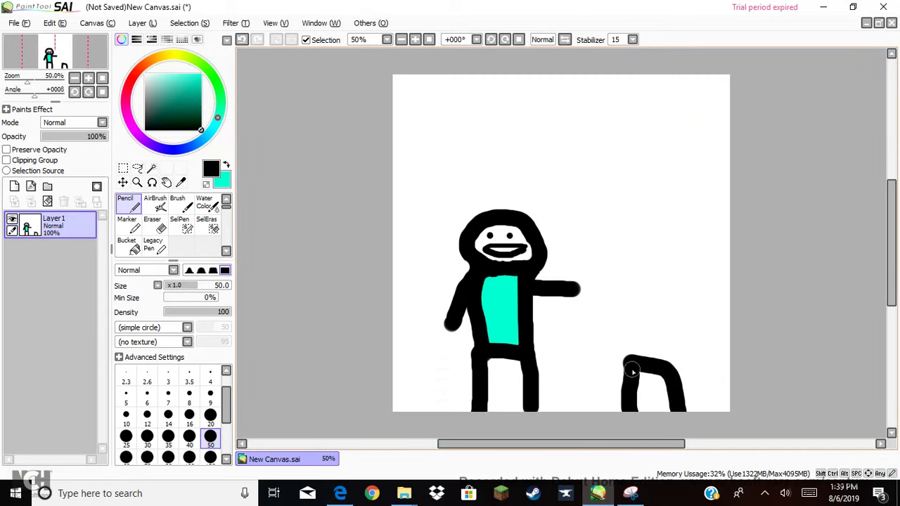
pyautogui.hotkey('ctrl', 'z')
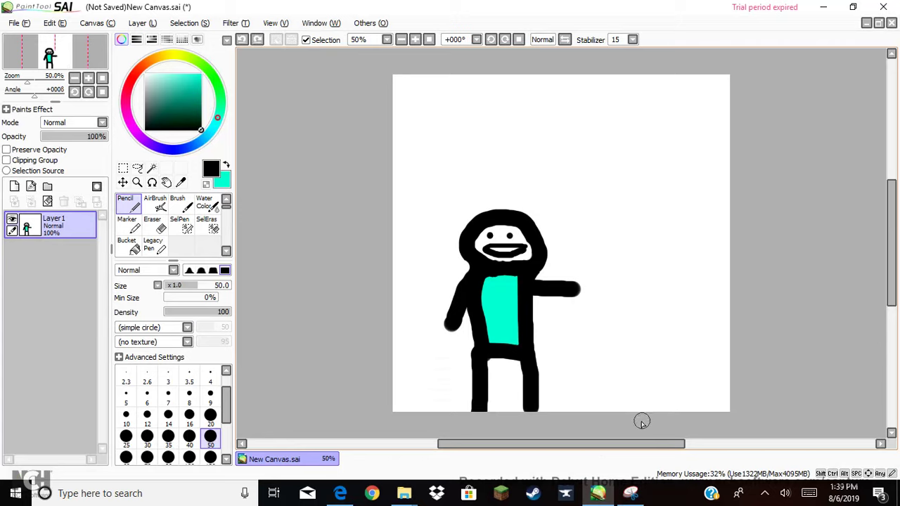
pyautogui.moveTo(640, 422); pyautogui.dragTo(647, 357)
pyautogui.hotkey('ctrl', 'z')
pyautogui.moveTo(636, 421); pyautogui.dragTo(633, 351)
pyautogui.hotkey('ctrl', 'z')
pyautogui.moveTo(633, 420)
pyautogui.mouseDown()
pyautogui.moveTo(629, 360)
pyautogui.moveTo(642, 356)
pyautogui.moveTo(661, 357)
pyautogui.moveTo(669, 413)
pyautogui.mouseUp()
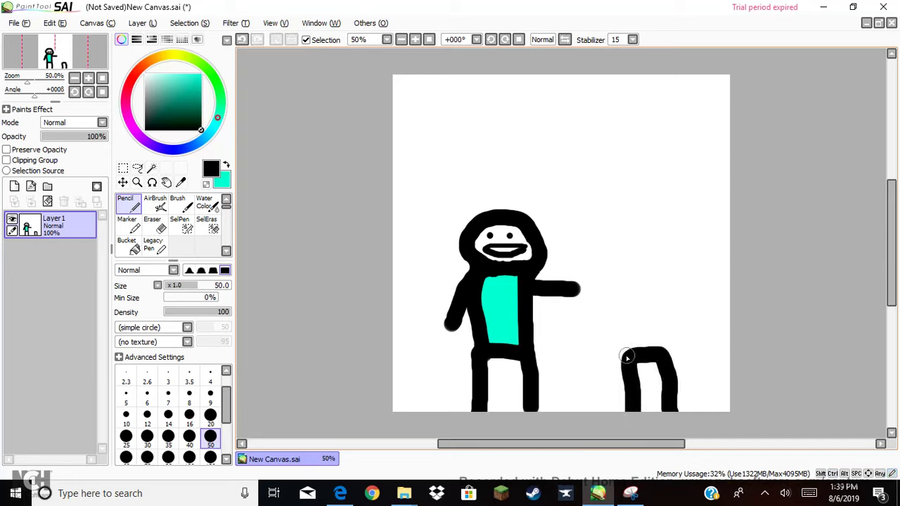
pyautogui.moveTo(627, 357)
pyautogui.mouseDown()
pyautogui.moveTo(625, 283)
pyautogui.moveTo(647, 277)
pyautogui.moveTo(656, 284)
pyautogui.moveTo(662, 359)
pyautogui.mouseUp()
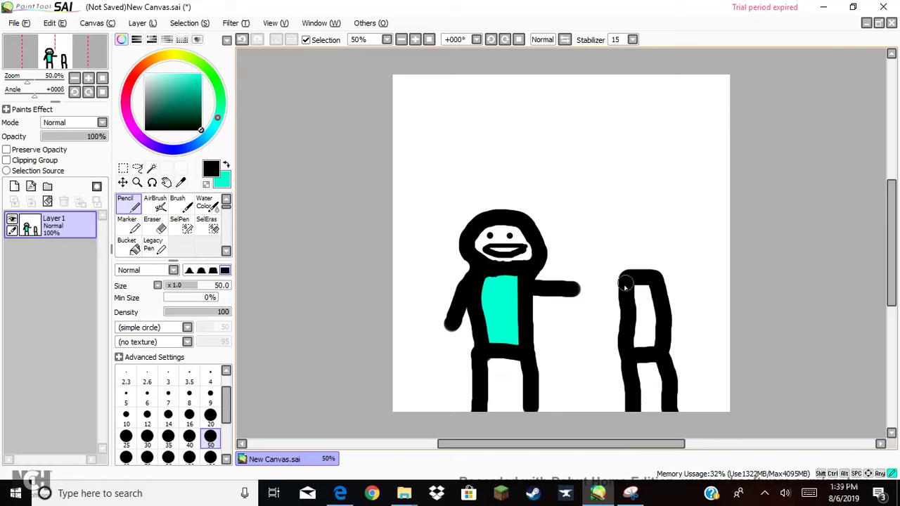
# - Add the second figure's left and right arms and a round head above the body
pyautogui.moveTo(625, 282); pyautogui.dragTo(592, 332)
pyautogui.moveTo(657, 278); pyautogui.dragTo(696, 318)
pyautogui.hotkey('ctrl', 'z')
pyautogui.hotkey('ctrl', 'z')
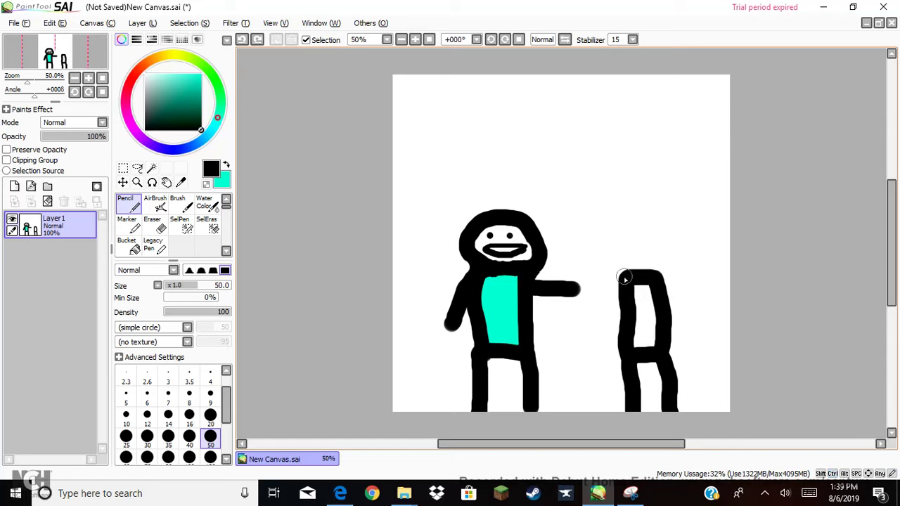
pyautogui.moveTo(623, 275); pyautogui.dragTo(591, 328)
pyautogui.moveTo(658, 270)
pyautogui.mouseDown()
pyautogui.moveTo(660, 284)
pyautogui.moveTo(698, 318)
pyautogui.mouseUp()
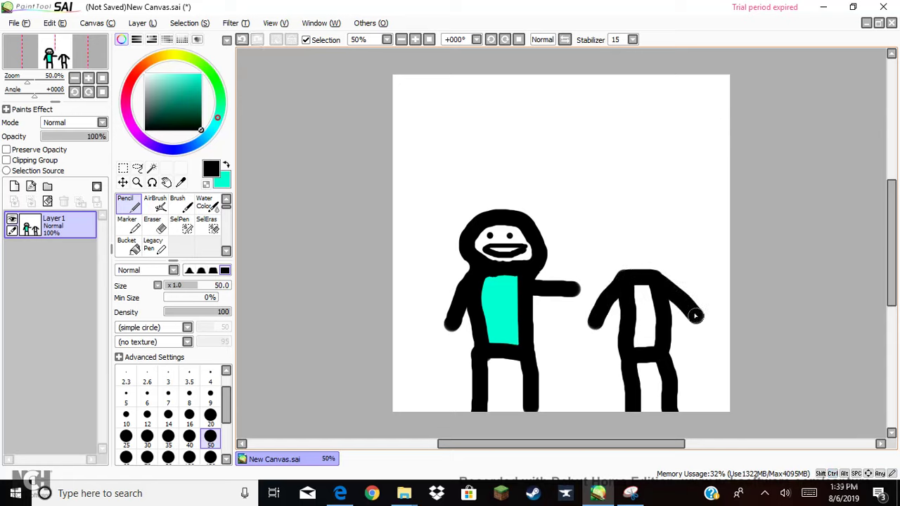
pyautogui.moveTo(628, 279)
pyautogui.mouseDown()
pyautogui.moveTo(651, 273)
pyautogui.moveTo(664, 248)
pyautogui.moveTo(632, 232)
pyautogui.moveTo(595, 266)
pyautogui.moveTo(641, 287)
pyautogui.moveTo(667, 273)
pyautogui.moveTo(661, 243)
pyautogui.moveTo(617, 260)
pyautogui.moveTo(633, 277)
pyautogui.moveTo(678, 246)
pyautogui.moveTo(609, 245)
pyautogui.moveTo(634, 288)
pyautogui.mouseUp()
pyautogui.hotkey('ctrl', 'z')
pyautogui.hotkey('ctrl', 'z')
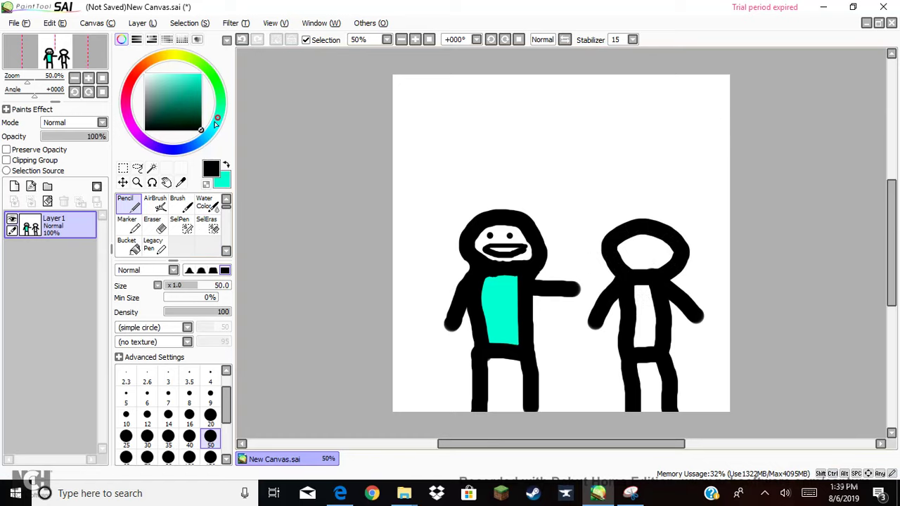
pyautogui.click(171, 57)
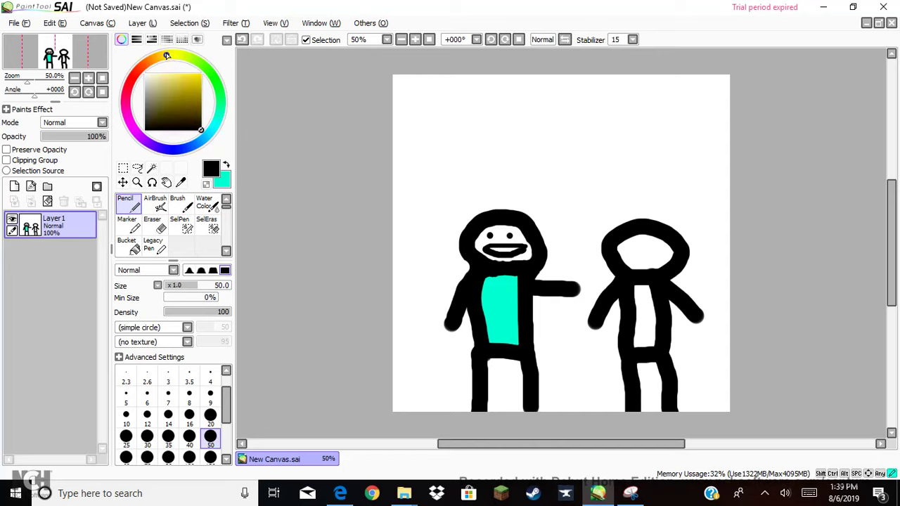
# - Pick a bright yellow and bucket-fill the second figure's body
pyautogui.moveTo(186, 106)
pyautogui.mouseDown()
pyautogui.moveTo(194, 71)
pyautogui.moveTo(197, 88)
pyautogui.moveTo(204, 71)
pyautogui.moveTo(160, 60)
pyautogui.moveTo(202, 84)
pyautogui.moveTo(191, 72)
pyautogui.moveTo(206, 63)
pyautogui.moveTo(188, 76)
pyautogui.mouseUp()
pyautogui.moveTo(168, 56)
pyautogui.mouseDown()
pyautogui.moveTo(190, 81)
pyautogui.moveTo(220, 66)
pyautogui.mouseUp()
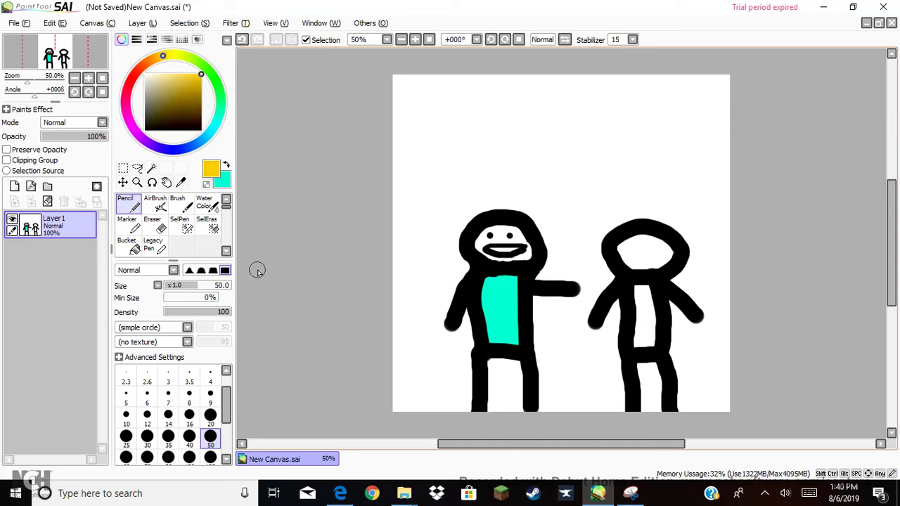
pyautogui.click(130, 247)
pyautogui.click(643, 320)
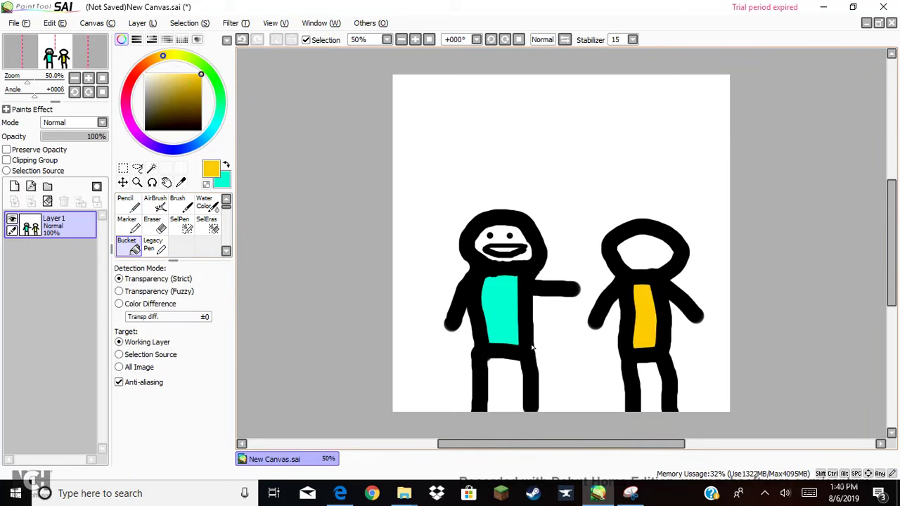
# - Touch up the body's white edges in yellow with the Pencil, then reset the colour to black
pyautogui.click(128, 204)
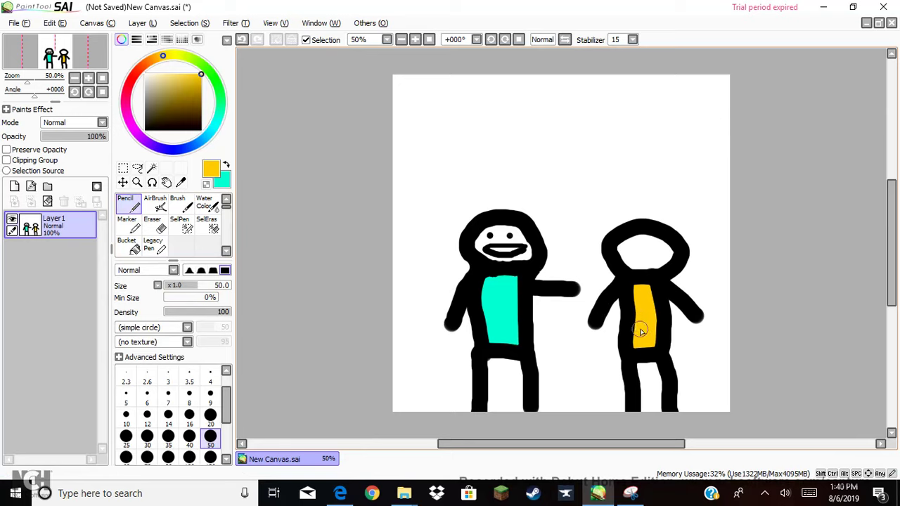
pyautogui.moveTo(640, 303)
pyautogui.mouseDown()
pyautogui.moveTo(641, 345)
pyautogui.moveTo(642, 304)
pyautogui.mouseUp()
pyautogui.hotkey('ctrl', 'z')
pyautogui.hotkey('ctrl', 'z')
pyautogui.hotkey('ctrl', 'y')
pyautogui.hotkey('ctrl', 'y')
pyautogui.moveTo(191, 124); pyautogui.dragTo(202, 132)
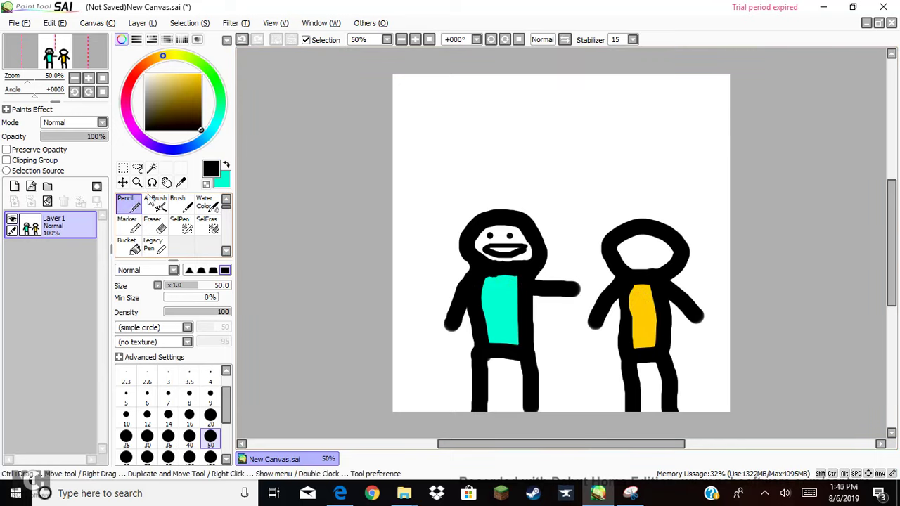
# - Try out colours, sampling the first figure's teal, then settle on a dark olive for hair
pyautogui.click(219, 116)
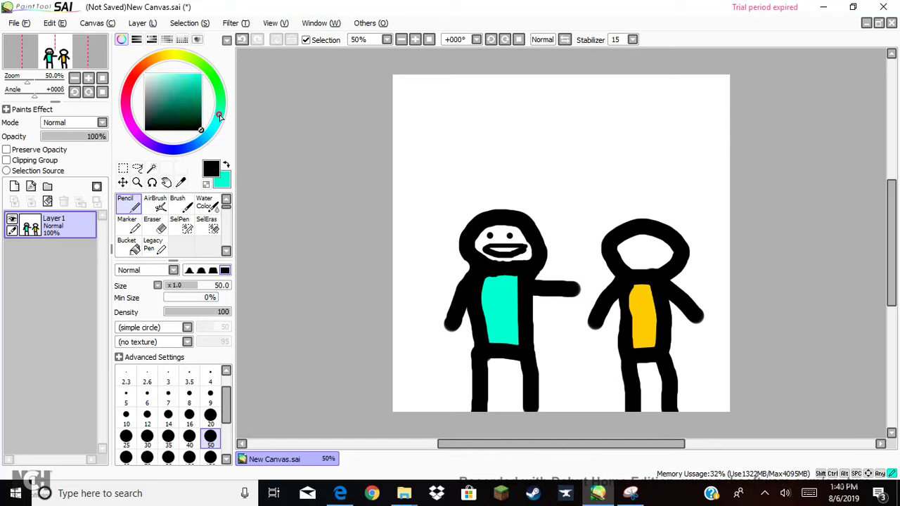
pyautogui.keyDown('alt'); pyautogui.click(490, 315); pyautogui.keyUp('alt')
pyautogui.moveTo(179, 110); pyautogui.dragTo(201, 131)
pyautogui.click(168, 415)
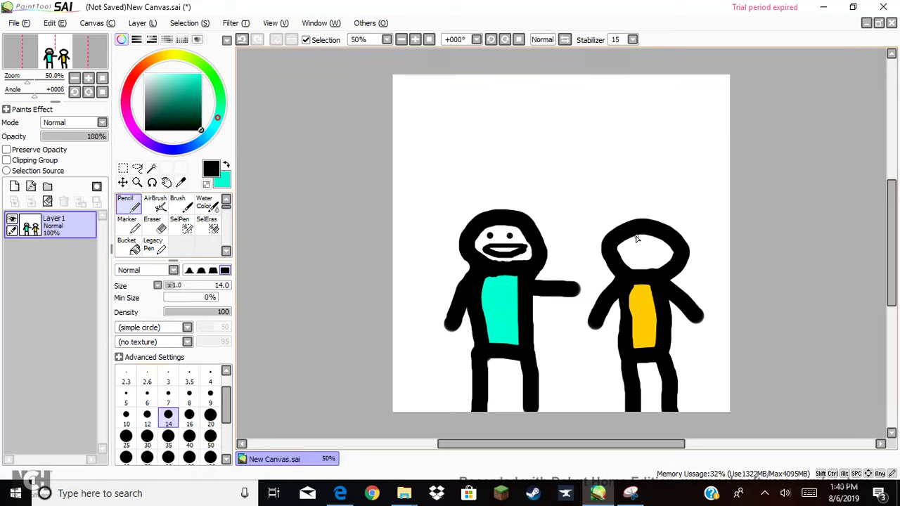
pyautogui.click(170, 62)
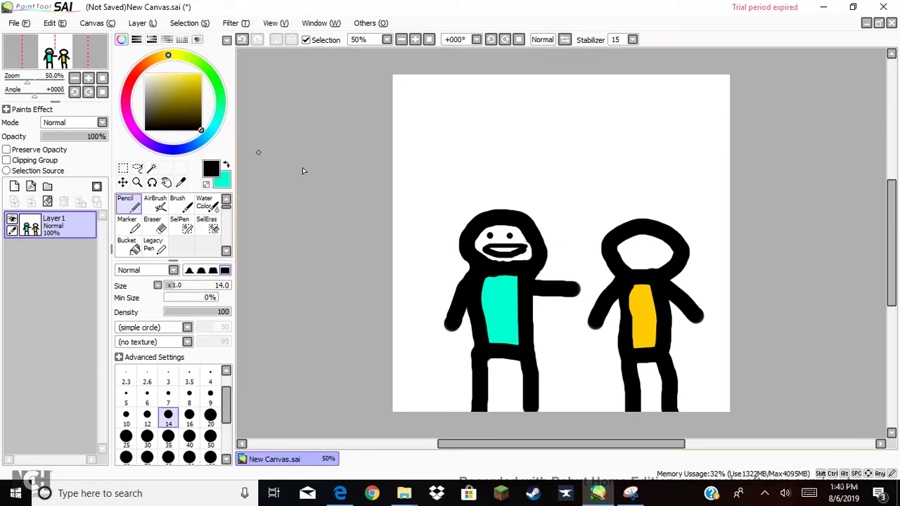
pyautogui.moveTo(194, 122); pyautogui.dragTo(185, 109)
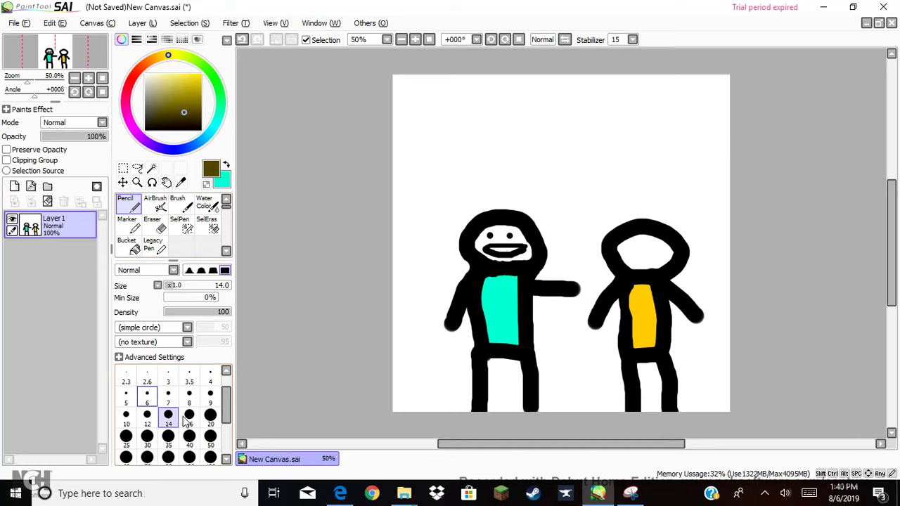
# - With Pencil size 40, stroke olive hair across the top of the second figure's head
pyautogui.click(211, 415)
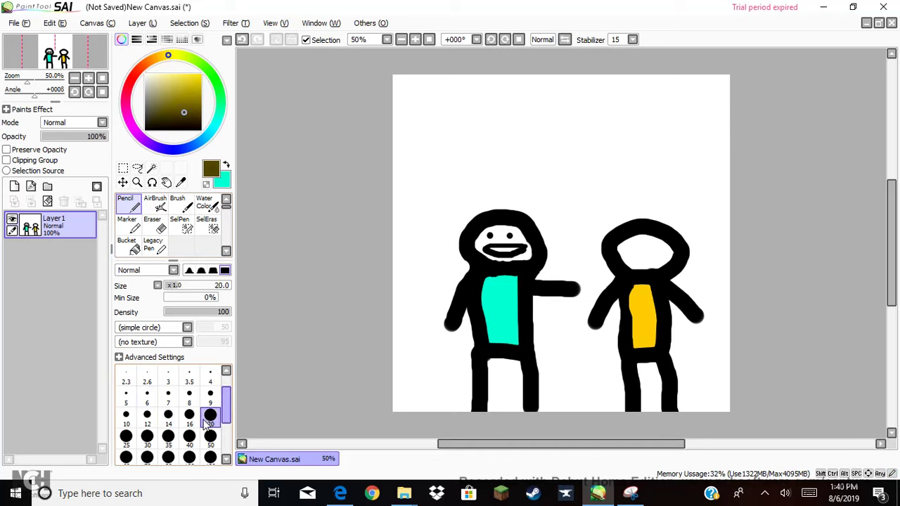
pyautogui.click(189, 436)
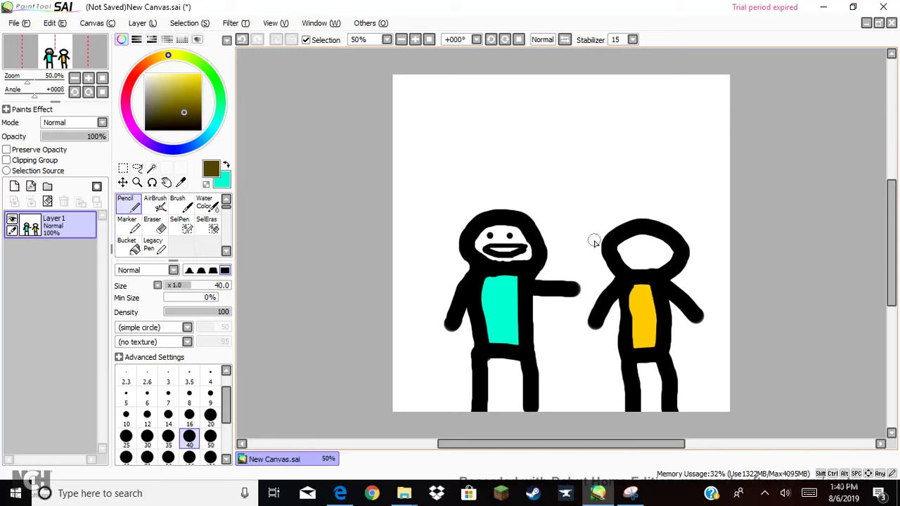
pyautogui.moveTo(598, 243)
pyautogui.mouseDown()
pyautogui.moveTo(620, 221)
pyautogui.moveTo(659, 219)
pyautogui.moveTo(687, 237)
pyautogui.moveTo(703, 265)
pyautogui.moveTo(593, 262)
pyautogui.mouseUp()
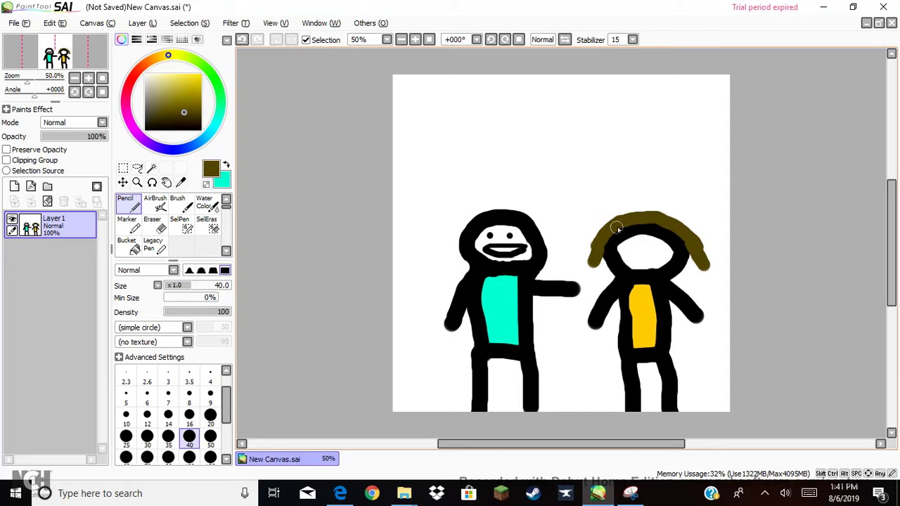
pyautogui.moveTo(616, 227)
pyautogui.mouseDown()
pyautogui.moveTo(660, 219)
pyautogui.moveTo(647, 225)
pyautogui.moveTo(671, 225)
pyautogui.moveTo(666, 236)
pyautogui.moveTo(712, 261)
pyautogui.mouseUp()
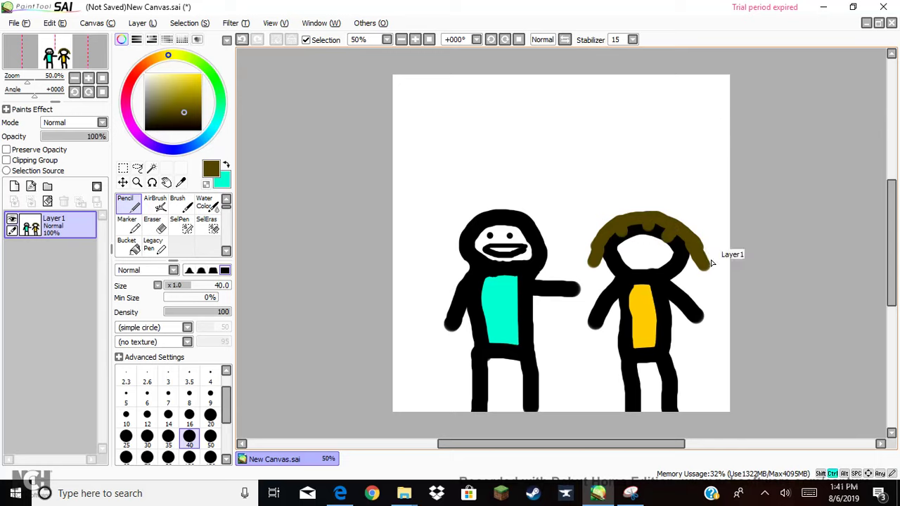
pyautogui.hotkey('ctrl', 'z')
pyautogui.hotkey('ctrl', 'z')
pyautogui.hotkey('ctrl', 'z')
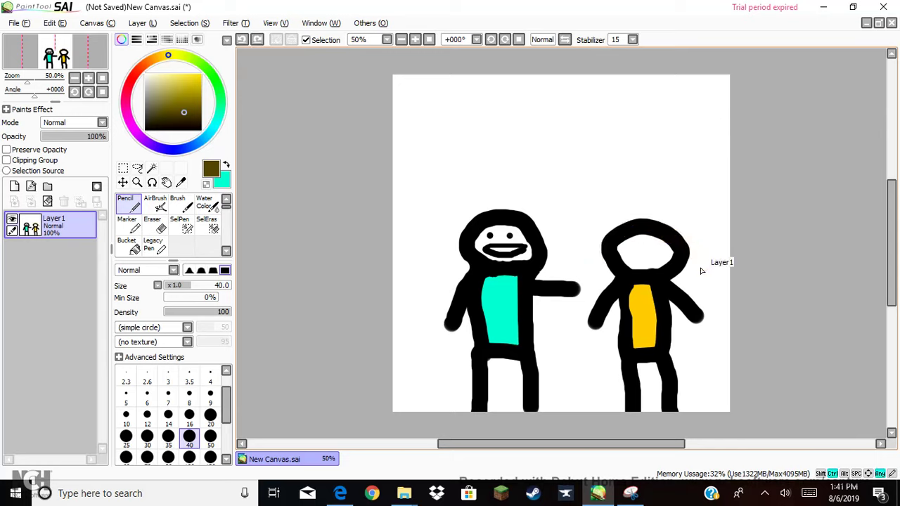
pyautogui.moveTo(605, 232)
pyautogui.mouseDown()
pyautogui.moveTo(658, 225)
pyautogui.moveTo(680, 239)
pyautogui.moveTo(687, 261)
pyautogui.moveTo(684, 237)
pyautogui.moveTo(665, 225)
pyautogui.moveTo(596, 238)
pyautogui.mouseUp()
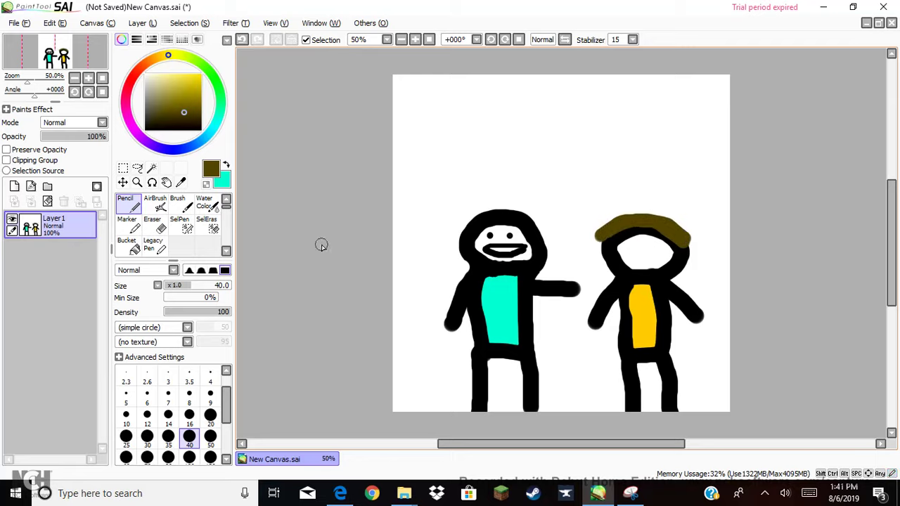
# - Give the second figure two black dot eyes and a small smile, using brush sizes 14 and 20
pyautogui.click(168, 415)
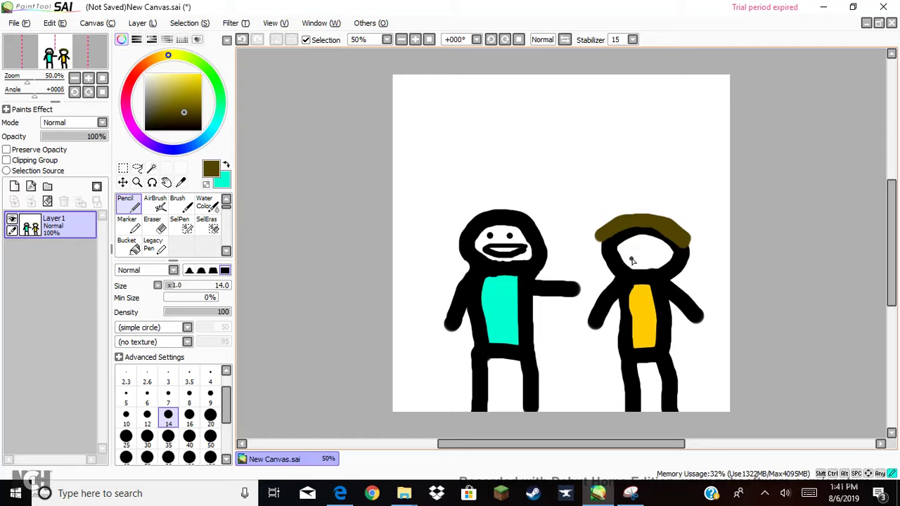
pyautogui.hotkey('ctrl', 'z')
pyautogui.moveTo(190, 123); pyautogui.dragTo(203, 132)
pyautogui.click(632, 260)
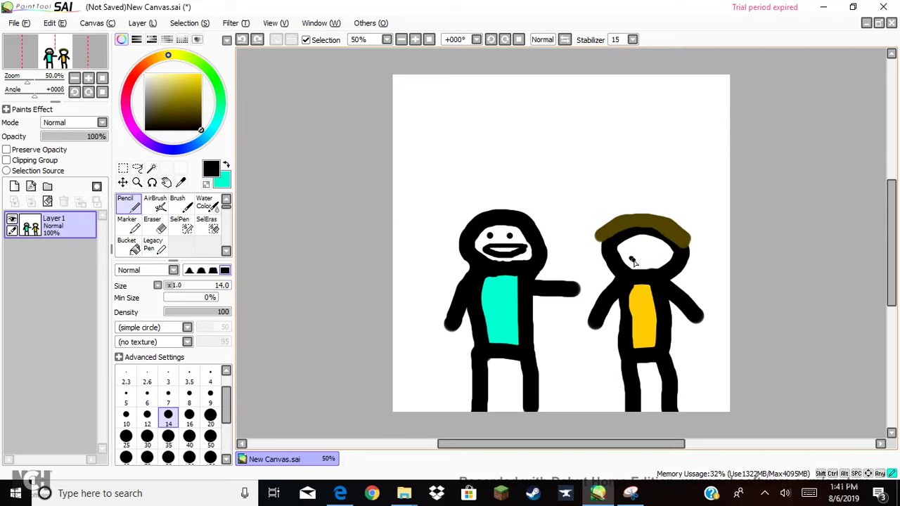
pyautogui.click(210, 415)
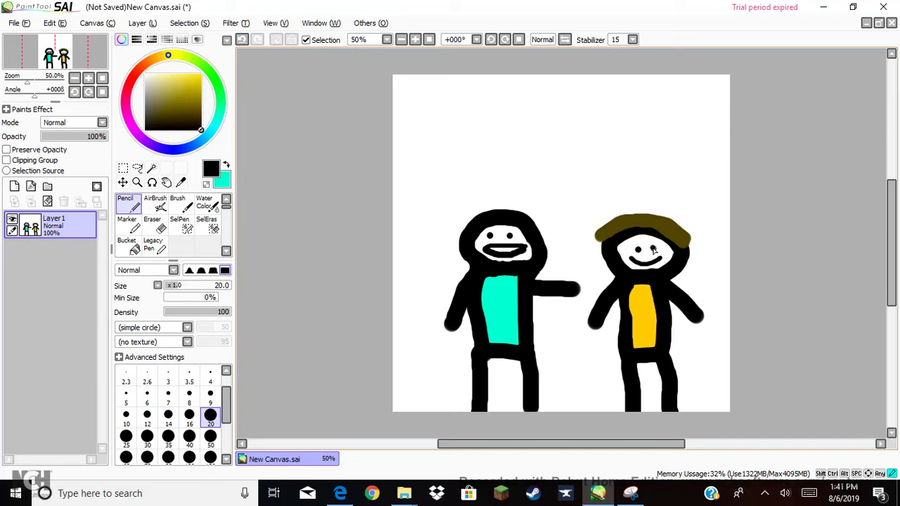
pyautogui.click(654, 250)
pyautogui.hotkey('ctrl', 'z')
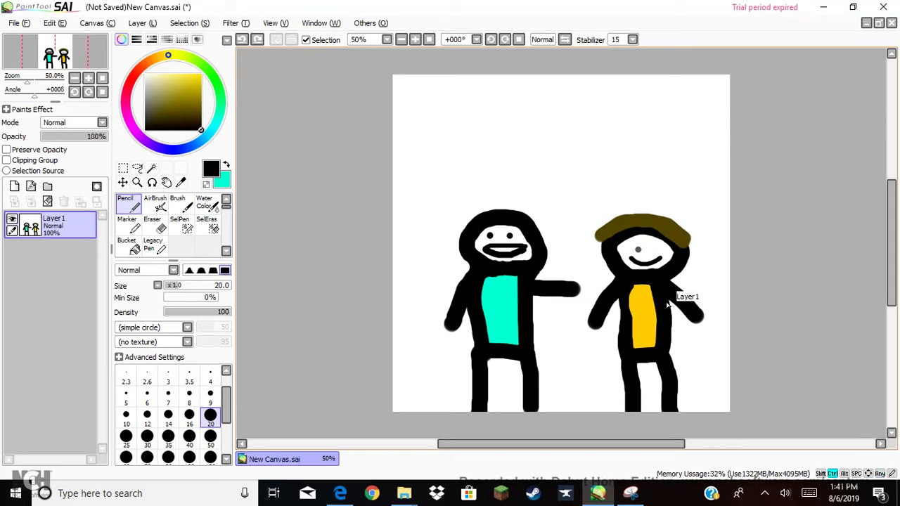
pyautogui.hotkey('ctrl', 'z')
pyautogui.hotkey('ctrl', 'y')
pyautogui.hotkey('ctrl', 'y')
# - Erase the left figure's outstretched arm and redraw its torso outline
pyautogui.click(157, 225)
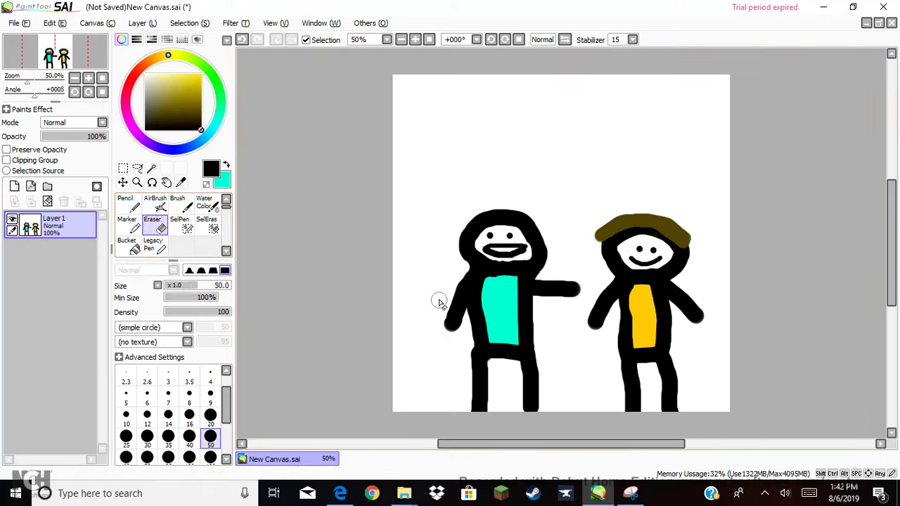
pyautogui.moveTo(581, 275)
pyautogui.mouseDown()
pyautogui.moveTo(575, 299)
pyautogui.moveTo(569, 276)
pyautogui.moveTo(559, 295)
pyautogui.moveTo(564, 271)
pyautogui.moveTo(555, 302)
pyautogui.moveTo(554, 276)
pyautogui.moveTo(538, 299)
pyautogui.mouseUp()
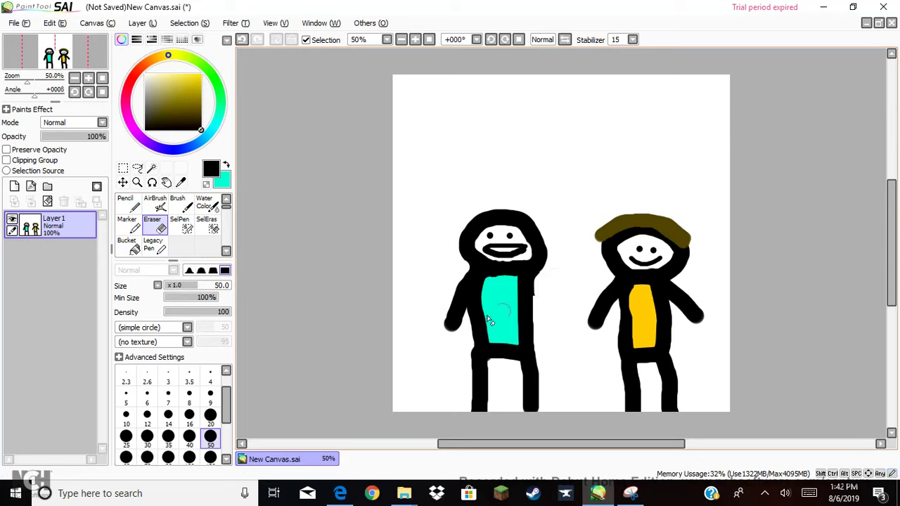
pyautogui.moveTo(445, 314)
pyautogui.mouseDown()
pyautogui.moveTo(451, 287)
pyautogui.moveTo(453, 311)
pyautogui.moveTo(458, 274)
pyautogui.moveTo(461, 311)
pyautogui.moveTo(460, 267)
pyautogui.moveTo(454, 323)
pyautogui.mouseUp()
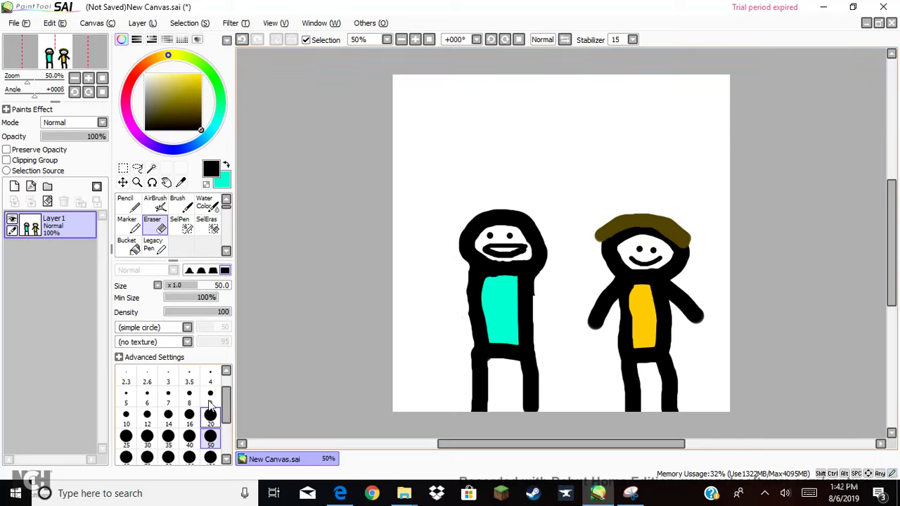
pyautogui.click(128, 205)
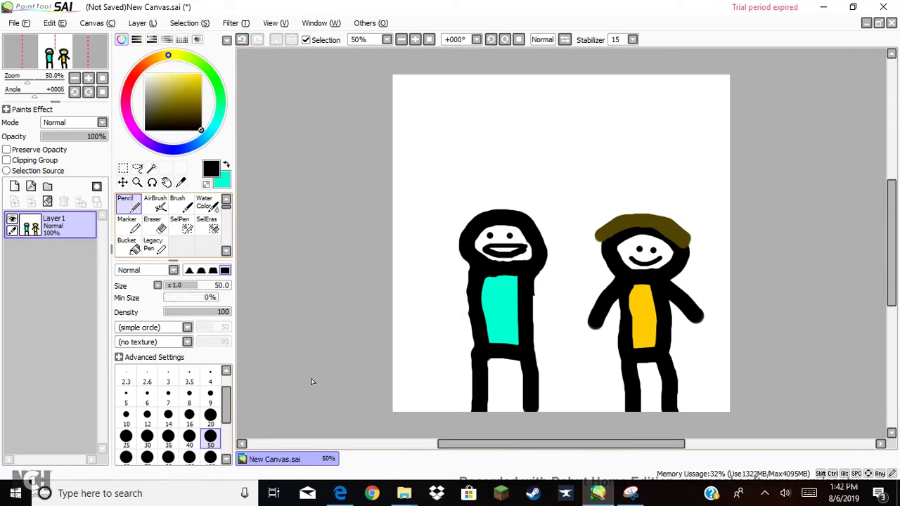
pyautogui.moveTo(483, 319); pyautogui.dragTo(475, 275)
pyautogui.moveTo(535, 305)
pyautogui.mouseDown()
pyautogui.moveTo(532, 326)
pyautogui.moveTo(528, 283)
pyautogui.moveTo(563, 337)
pyautogui.mouseUp()
# - Draw the left figure's arm raised in a wave, then undo back to the pointing pose
pyautogui.moveTo(467, 281); pyautogui.dragTo(424, 221)
pyautogui.click(152, 225)
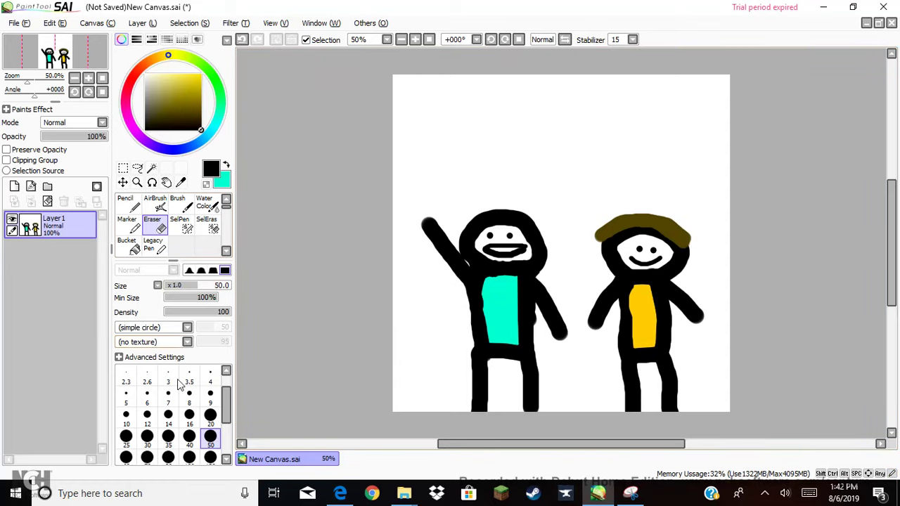
pyautogui.click(211, 422)
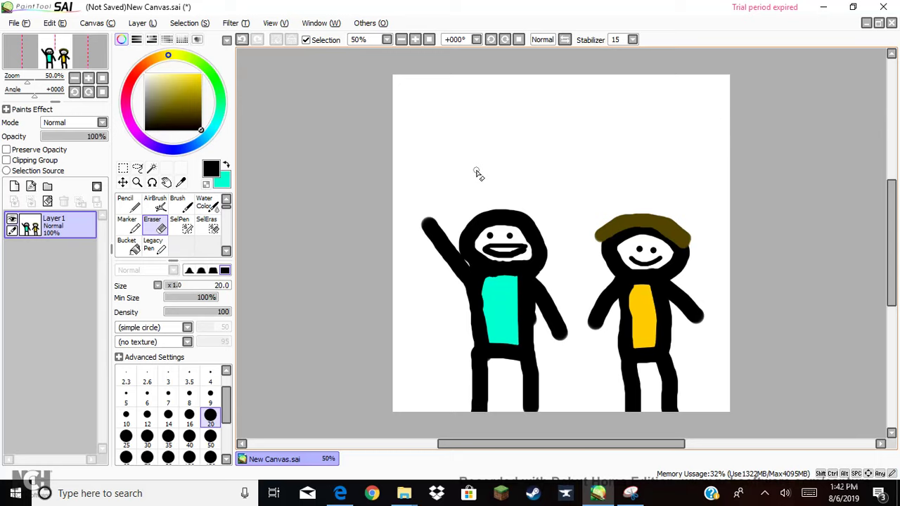
pyautogui.hotkey('ctrl', 'z')
pyautogui.hotkey('ctrl', 'z')
pyautogui.hotkey('ctrl', 'z')
pyautogui.hotkey('ctrl', 'z')
pyautogui.hotkey('ctrl', 'z')
pyautogui.hotkey('ctrl', 'z')
pyautogui.hotkey('ctrl', 'z')
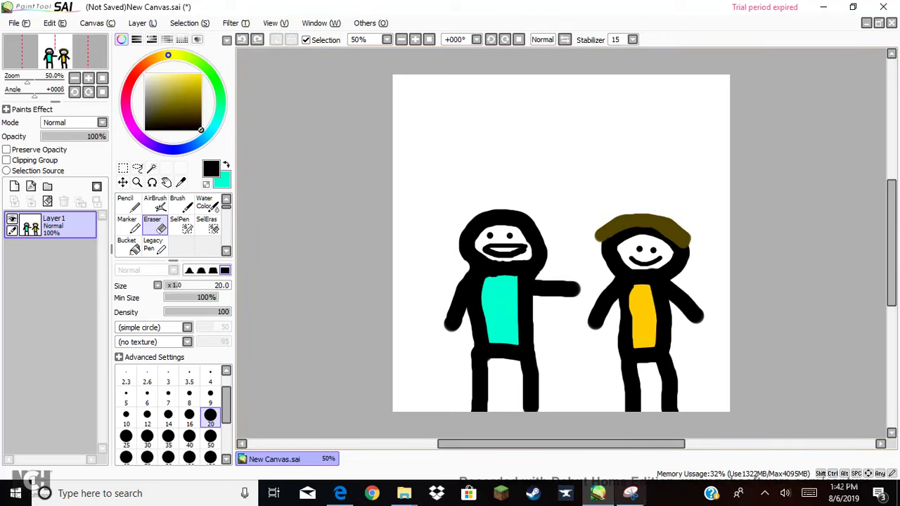
# - Snip the whole SAI canvas showing both stick figures
pyautogui.click(631, 495)
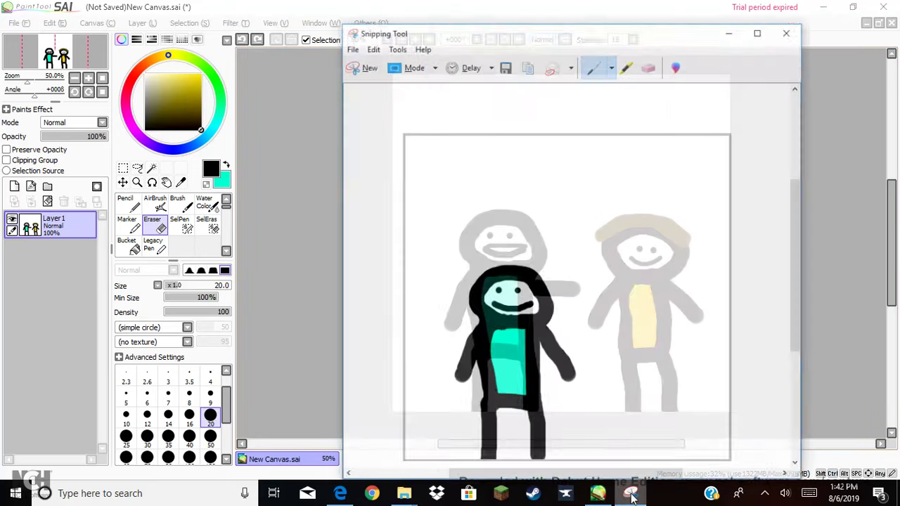
pyautogui.click(354, 55)
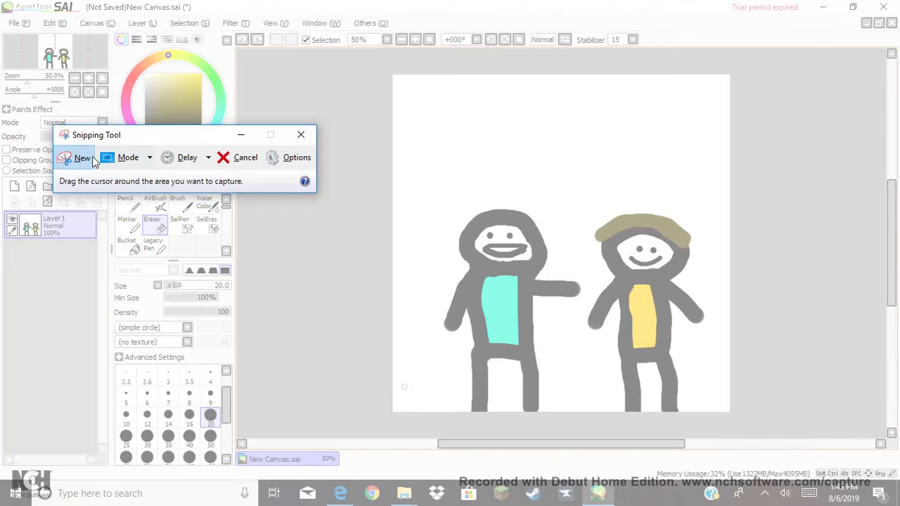
pyautogui.click(82, 160)
pyautogui.click(81, 161)
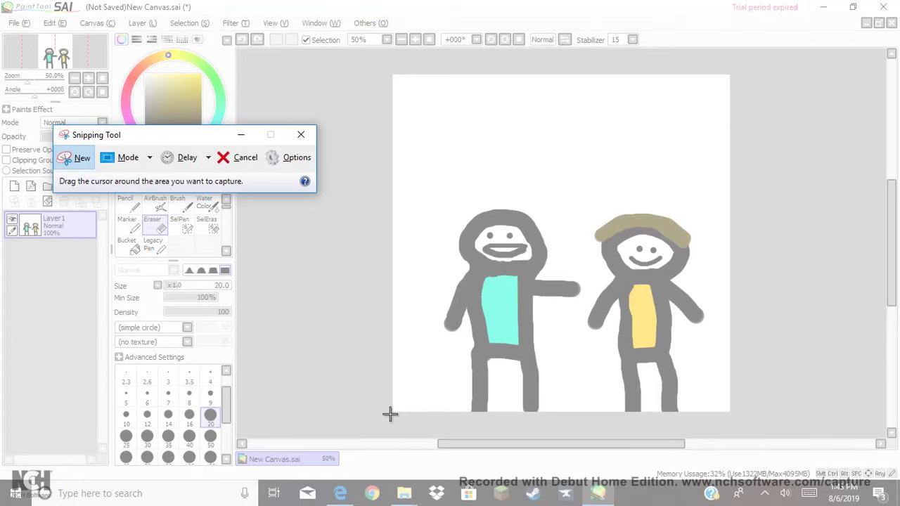
pyautogui.moveTo(391, 415); pyautogui.dragTo(734, 70)
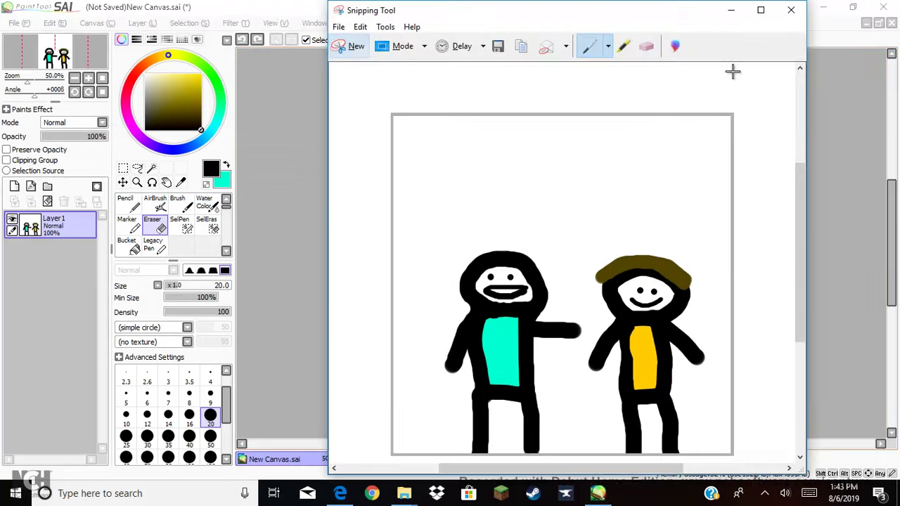
# - Save the snip as Frame 12.PNG in the Animation 2 folder
pyautogui.click(495, 48)
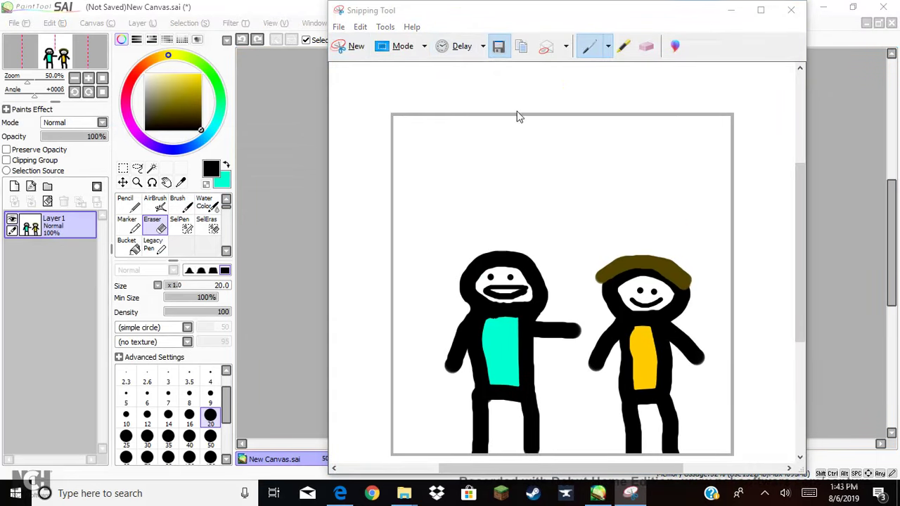
pyautogui.scroll(-3, 559, 204)
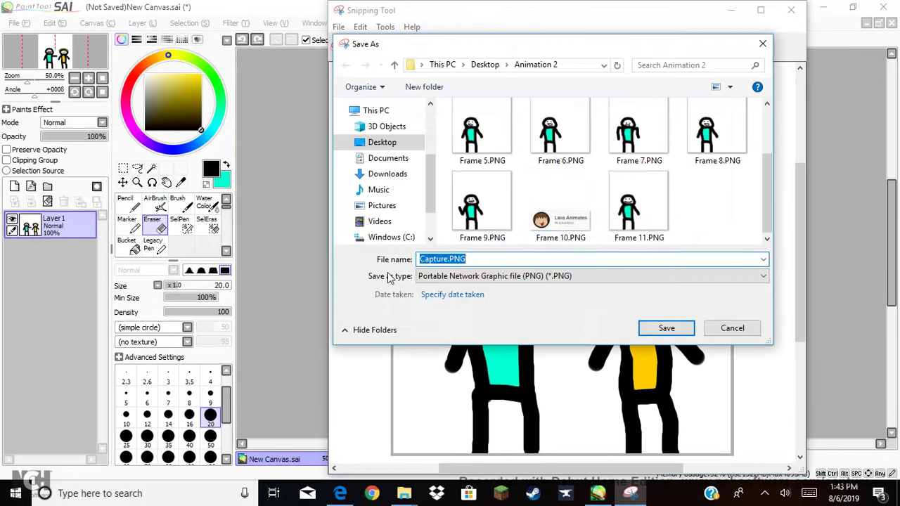
pyautogui.click(448, 259)
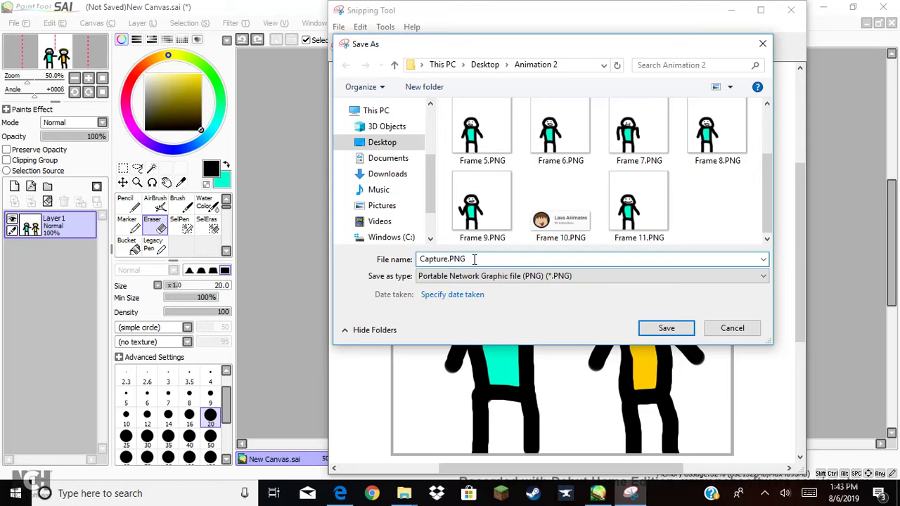
pyautogui.press('BackSpace')
pyautogui.press('BackSpace')
pyautogui.press('BackSpace')
pyautogui.press('BackSpace')
pyautogui.press('BackSpace')
pyautogui.press('BackSpace')
pyautogui.write('Frame 12')
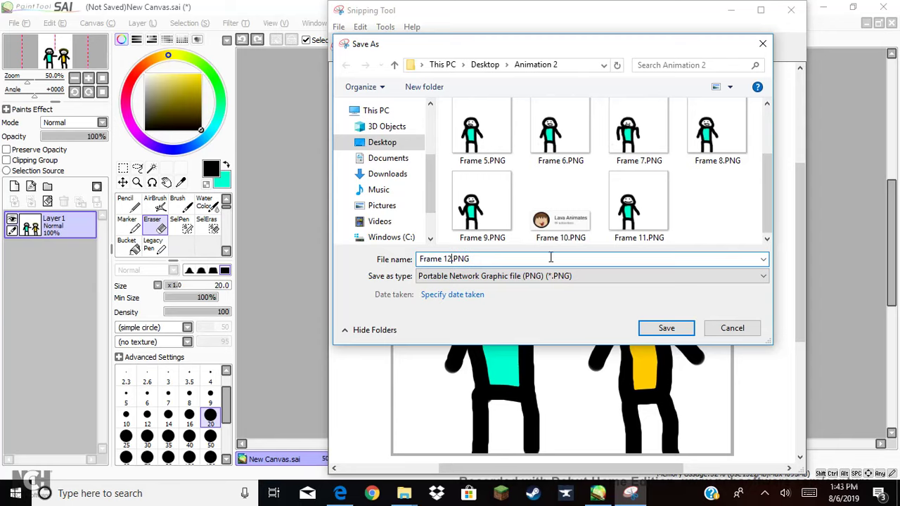
pyautogui.click(656, 334)
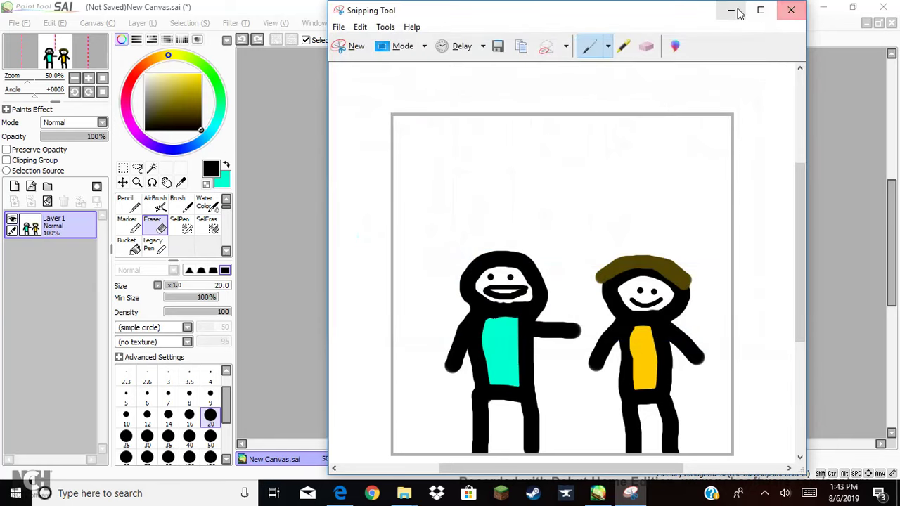
# - Close Snipping Tool, restore the waving pose, and thicken the left figure's left outline
pyautogui.click(793, 10)
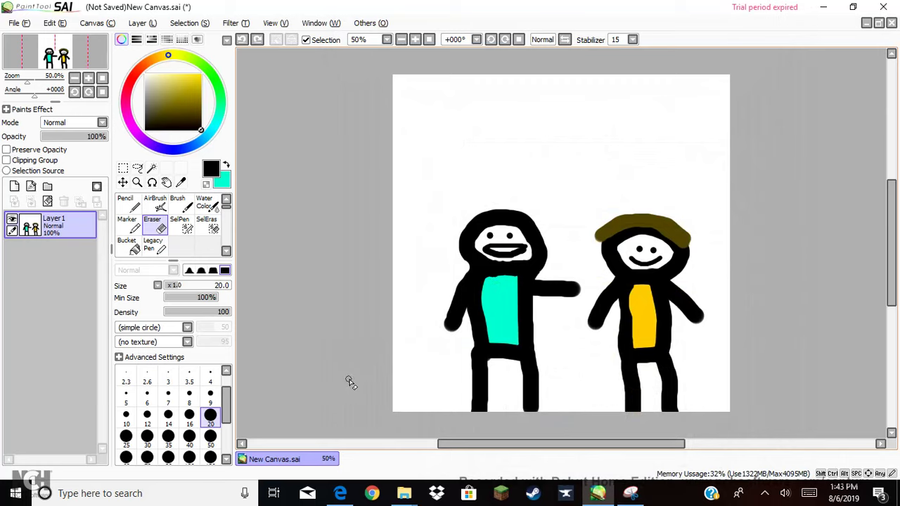
pyautogui.hotkey('ctrl', 'z')
pyautogui.hotkey('ctrl', 'z')
pyautogui.hotkey('ctrl', 'z')
pyautogui.hotkey('ctrl', 'z')
pyautogui.hotkey('ctrl', 'z')
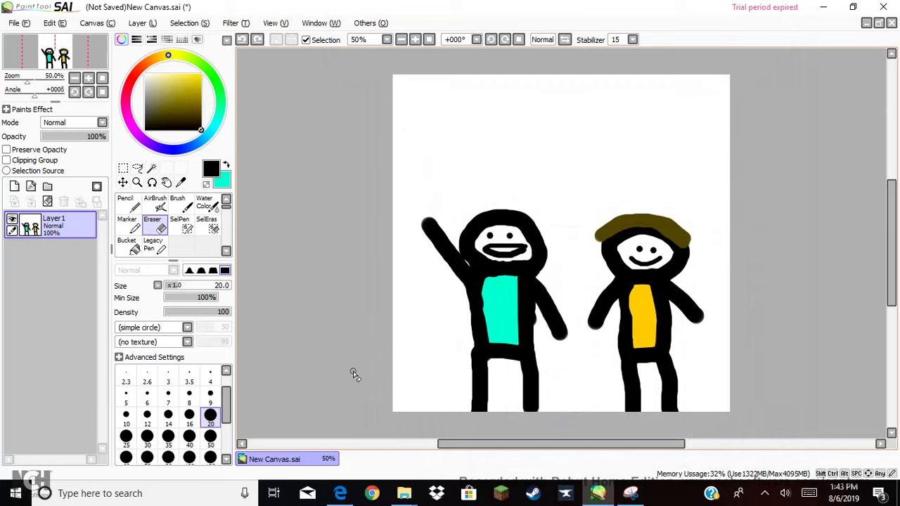
pyautogui.click(539, 318)
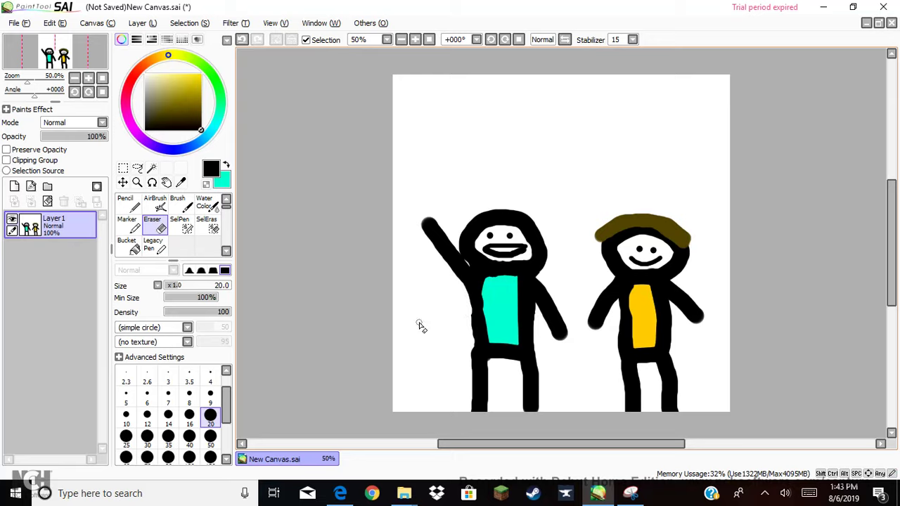
pyautogui.click(126, 204)
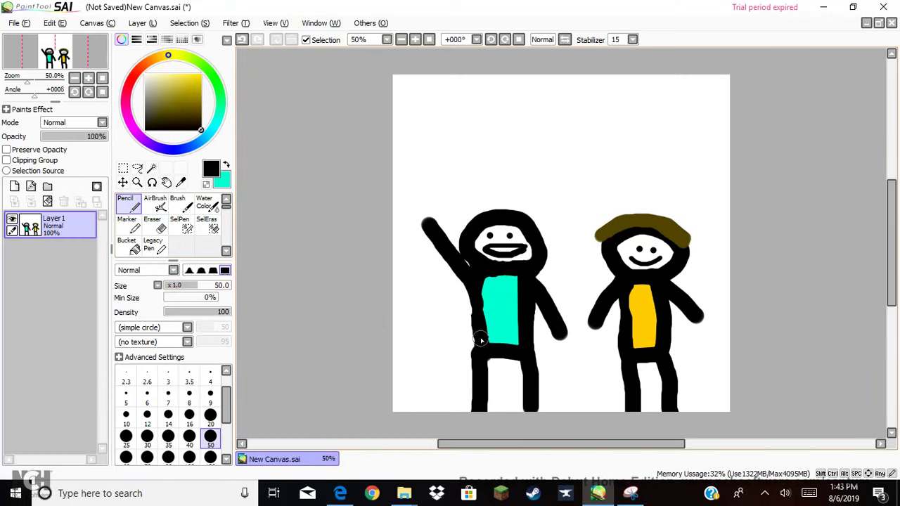
pyautogui.moveTo(481, 341)
pyautogui.mouseDown()
pyautogui.moveTo(472, 288)
pyautogui.moveTo(468, 297)
pyautogui.moveTo(442, 238)
pyautogui.mouseUp()
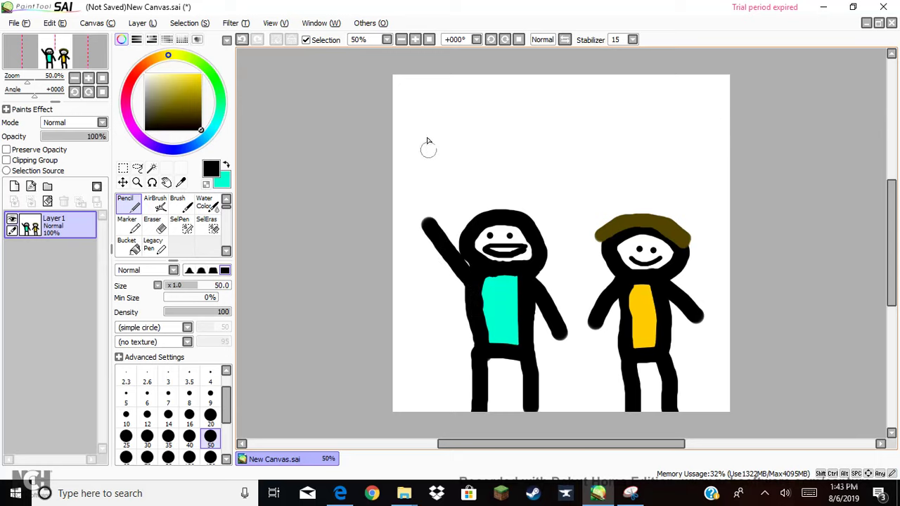
# - Letter a large black 'B' above the left figure with Pencil size 35
pyautogui.moveTo(440, 103)
pyautogui.mouseDown()
pyautogui.moveTo(447, 162)
pyautogui.moveTo(446, 106)
pyautogui.moveTo(471, 145)
pyautogui.moveTo(465, 167)
pyautogui.mouseUp()
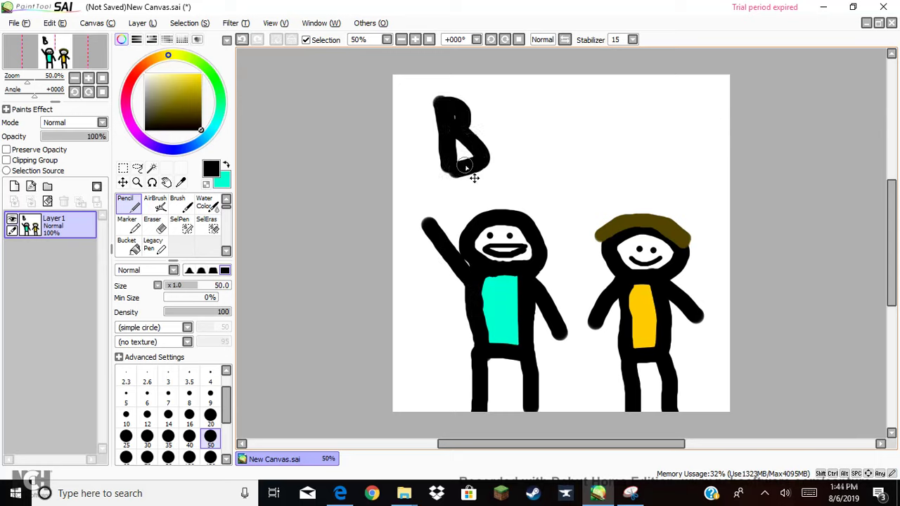
pyautogui.hotkey('ctrl', 'z')
pyautogui.click(210, 415)
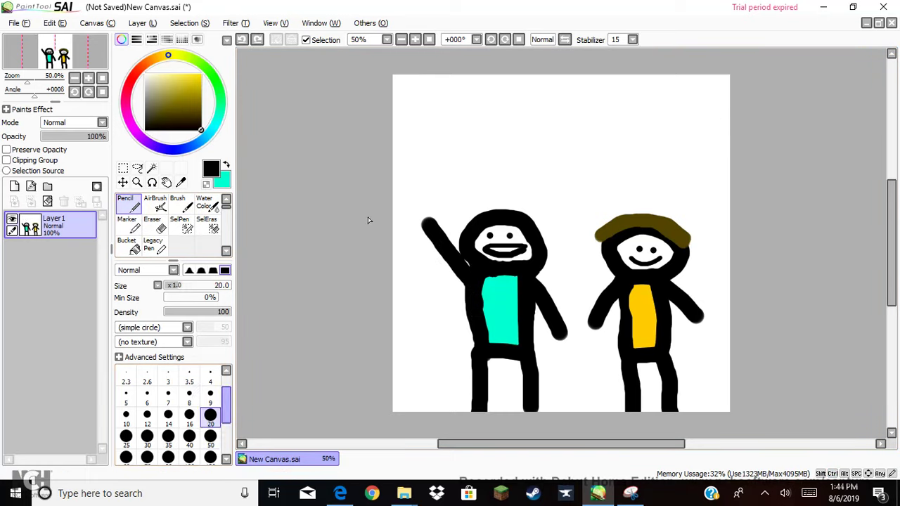
pyautogui.click(168, 436)
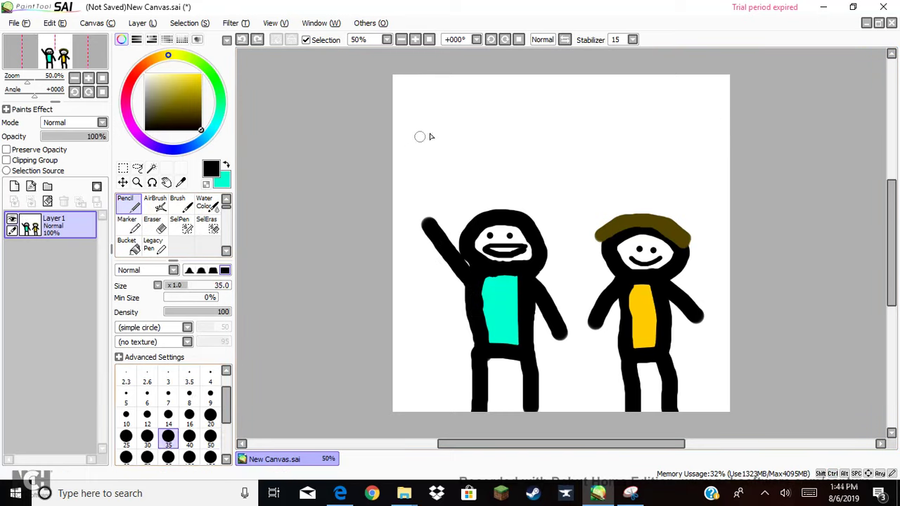
pyautogui.moveTo(448, 106)
pyautogui.mouseDown()
pyautogui.moveTo(449, 172)
pyautogui.moveTo(467, 121)
pyautogui.moveTo(453, 142)
pyautogui.moveTo(458, 184)
pyautogui.mouseUp()
# - Add the 'y' and an exclamation mark after the B to complete 'Bye!'
pyautogui.moveTo(518, 99)
pyautogui.mouseDown()
pyautogui.moveTo(517, 132)
pyautogui.moveTo(541, 110)
pyautogui.moveTo(555, 215)
pyautogui.mouseUp()
pyautogui.moveTo(632, 128)
pyautogui.mouseDown()
pyautogui.moveTo(574, 171)
pyautogui.moveTo(566, 95)
pyautogui.mouseUp()
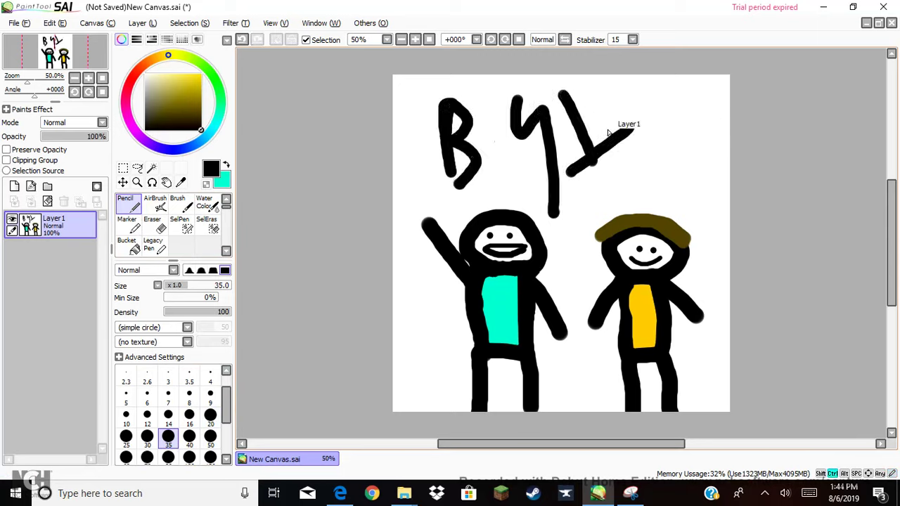
pyautogui.hotkey('ctrl', 'z')
pyautogui.hotkey('ctrl', 'z')
pyautogui.hotkey('ctrl', 'z')
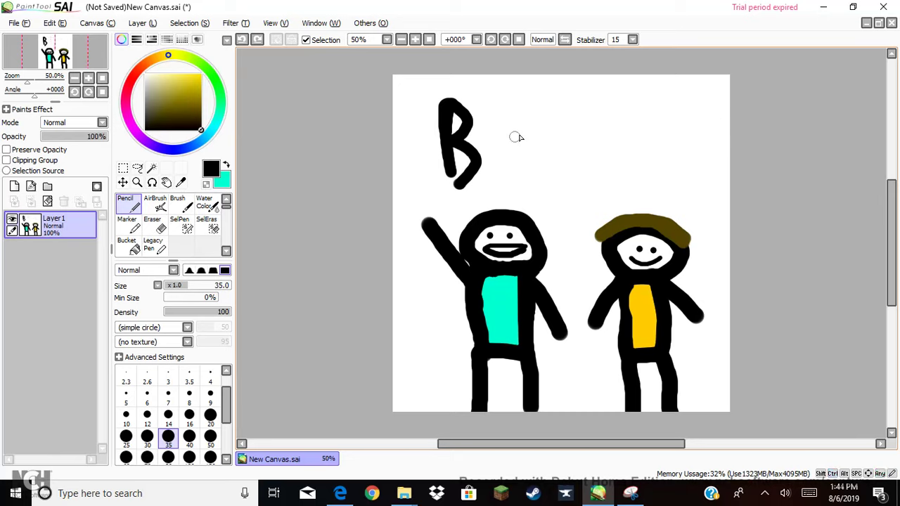
pyautogui.moveTo(559, 121); pyautogui.dragTo(503, 163)
pyautogui.moveTo(498, 100)
pyautogui.mouseDown()
pyautogui.moveTo(584, 148)
pyautogui.moveTo(598, 131)
pyautogui.moveTo(622, 197)
pyautogui.mouseUp()
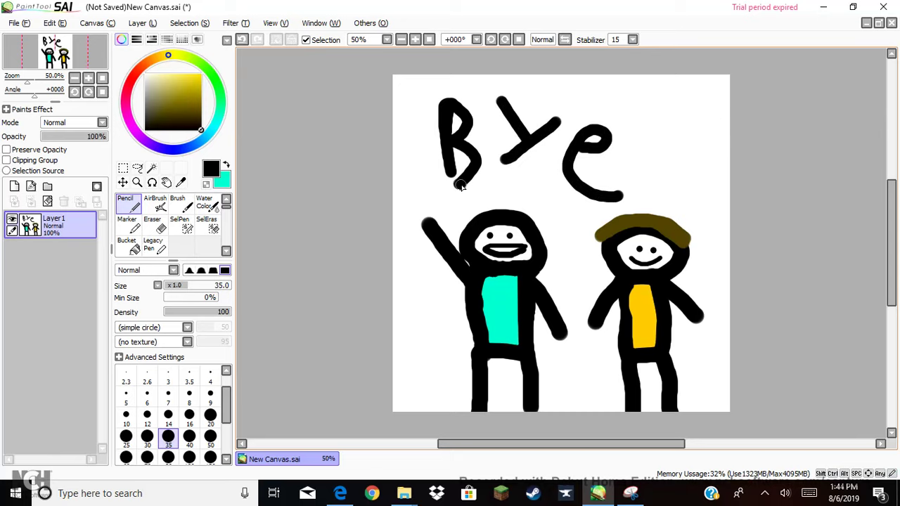
pyautogui.moveTo(460, 187); pyautogui.dragTo(450, 177)
pyautogui.moveTo(655, 102); pyautogui.dragTo(655, 192)
pyautogui.click(653, 203)
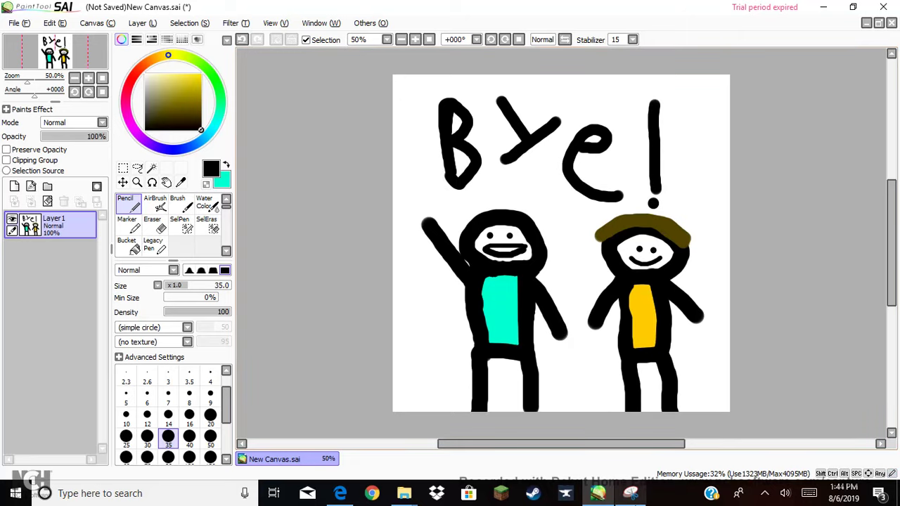
# - Take a Snipping Tool snip of the whole Bye! drawing with both figures
pyautogui.click(631, 493)
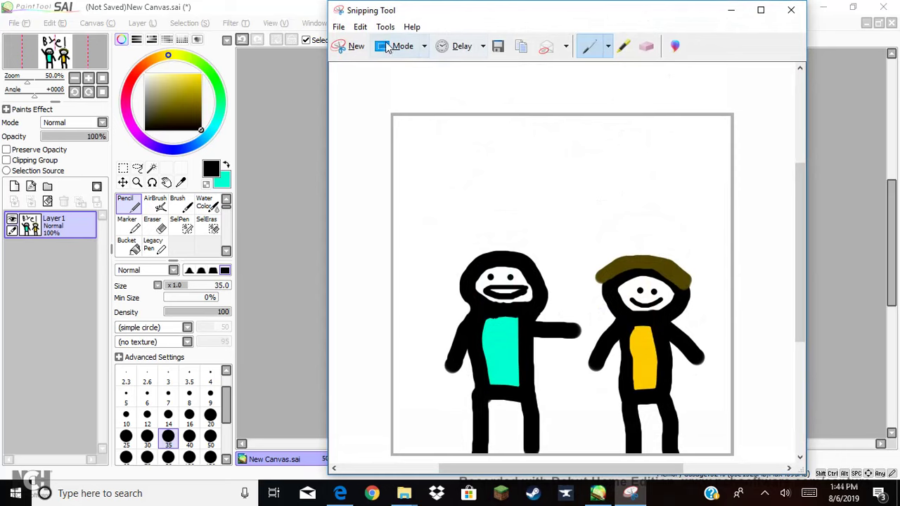
pyautogui.click(356, 48)
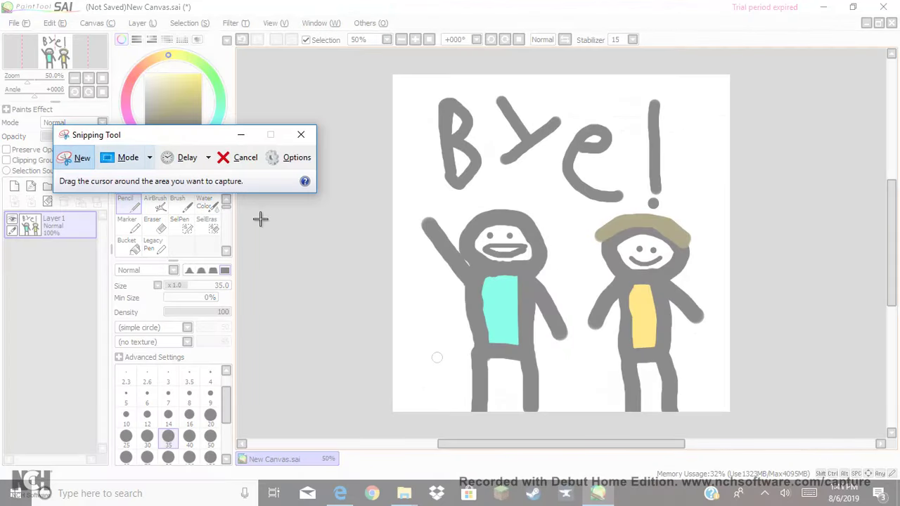
pyautogui.moveTo(261, 217); pyautogui.dragTo(450, 352)
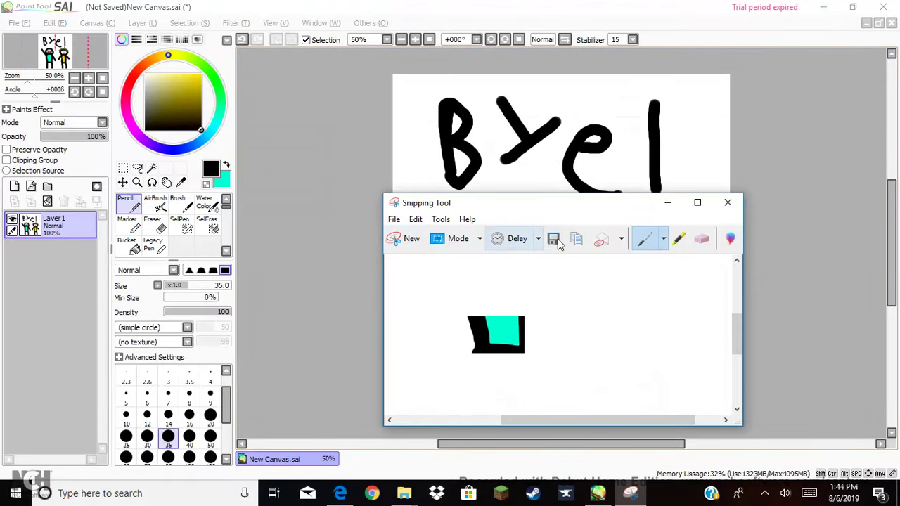
pyautogui.click(404, 238)
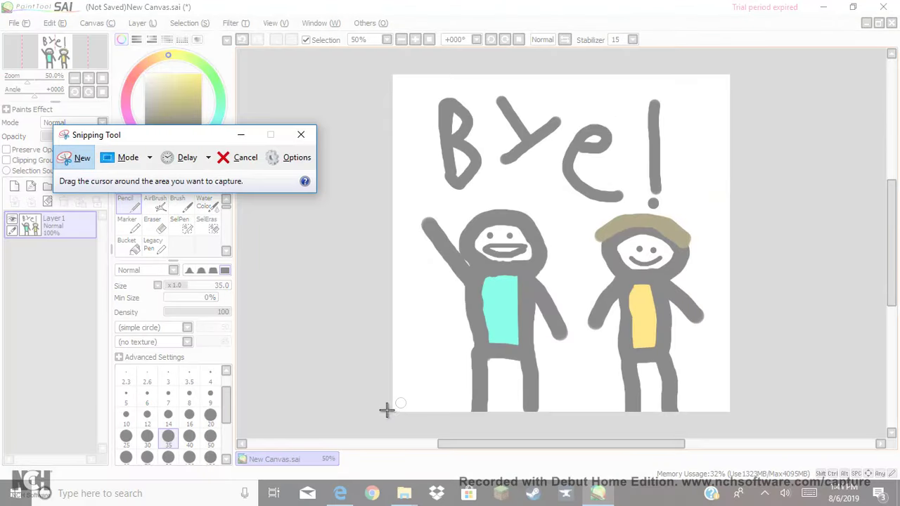
pyautogui.click(68, 159)
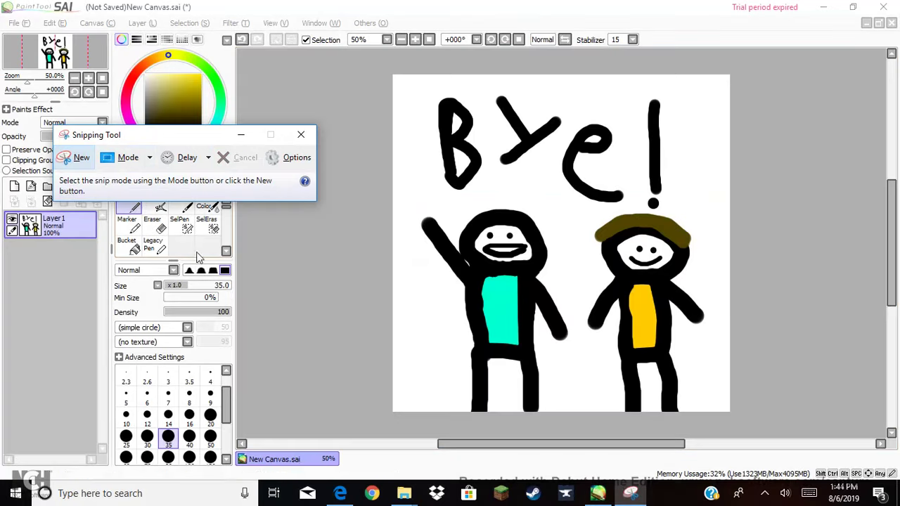
pyautogui.click(68, 159)
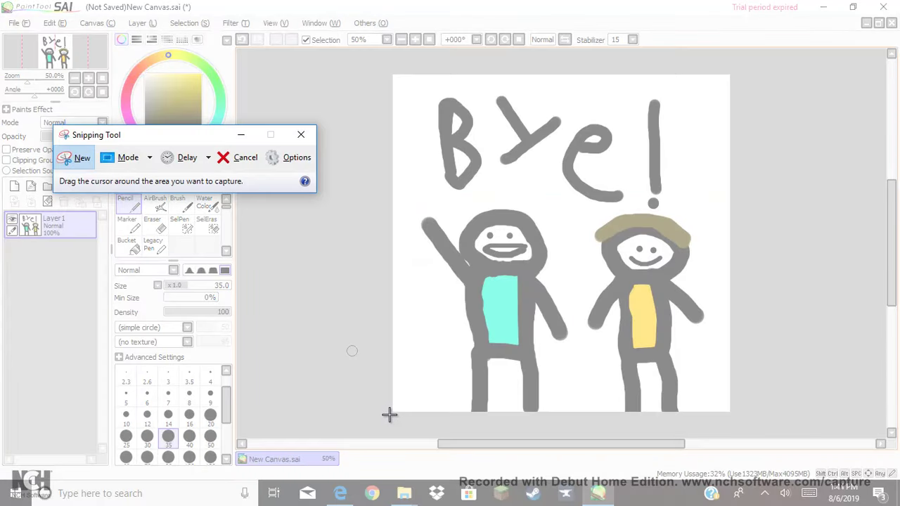
pyautogui.moveTo(391, 413)
pyautogui.mouseDown()
pyautogui.moveTo(475, 357)
pyautogui.moveTo(653, 200)
pyautogui.moveTo(736, 99)
pyautogui.moveTo(734, 76)
pyautogui.mouseUp()
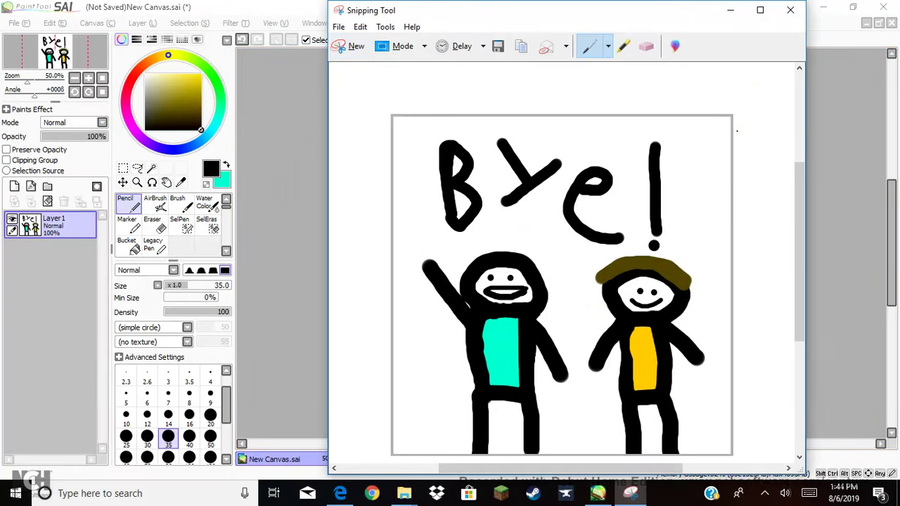
# - Save the snip as Frame 13.PNG in the Animation 2 folder
pyautogui.click(498, 46)
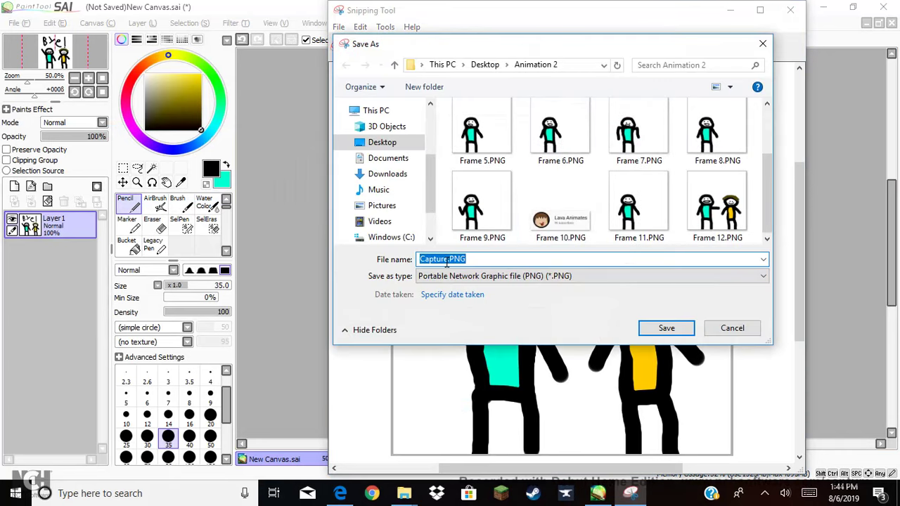
pyautogui.click(447, 260)
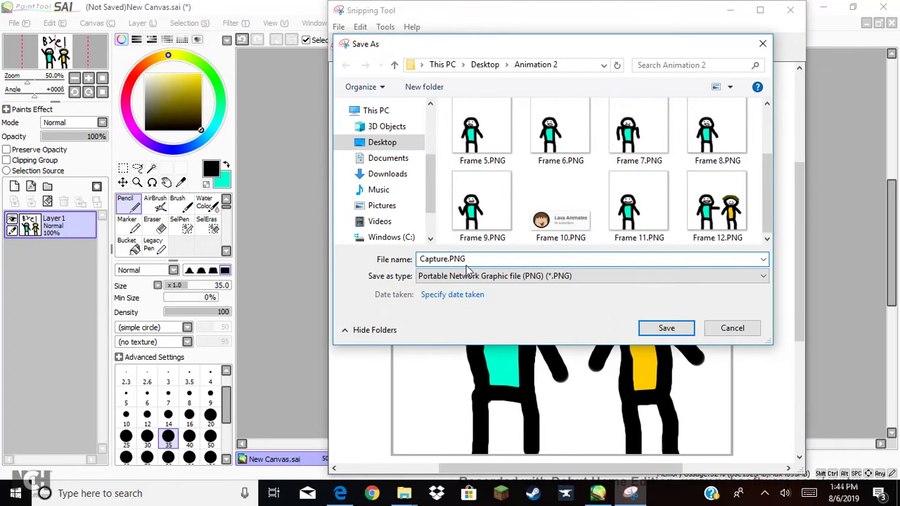
pyautogui.press('BackSpace')
pyautogui.press('BackSpace')
pyautogui.press('BackSpace')
pyautogui.press('BackSpace')
pyautogui.press('BackSpace')
pyautogui.press('BackSpace')
pyautogui.press('BackSpace')
pyautogui.write('Frame')
pyautogui.click(661, 328)
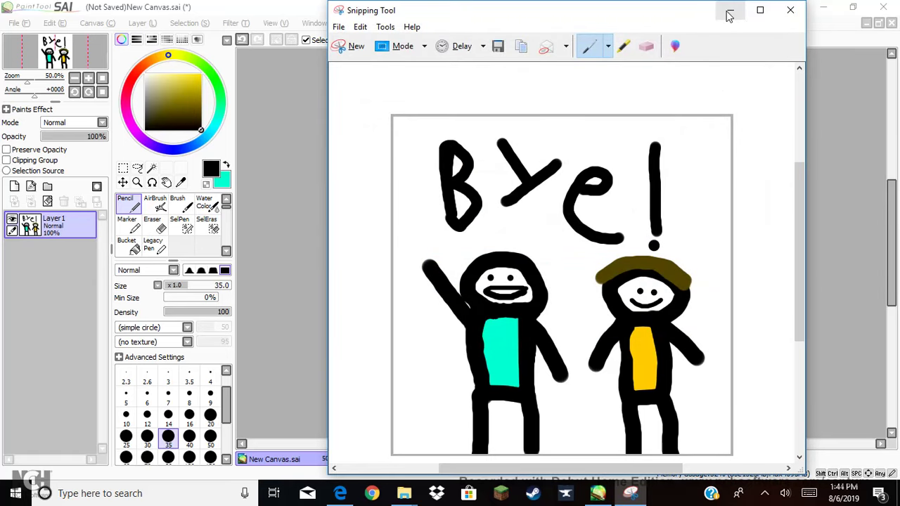
# - Close Snipping Tool and minimize SAI and Edge to reveal the desktop
pyautogui.click(787, 12)
pyautogui.click(824, 8)
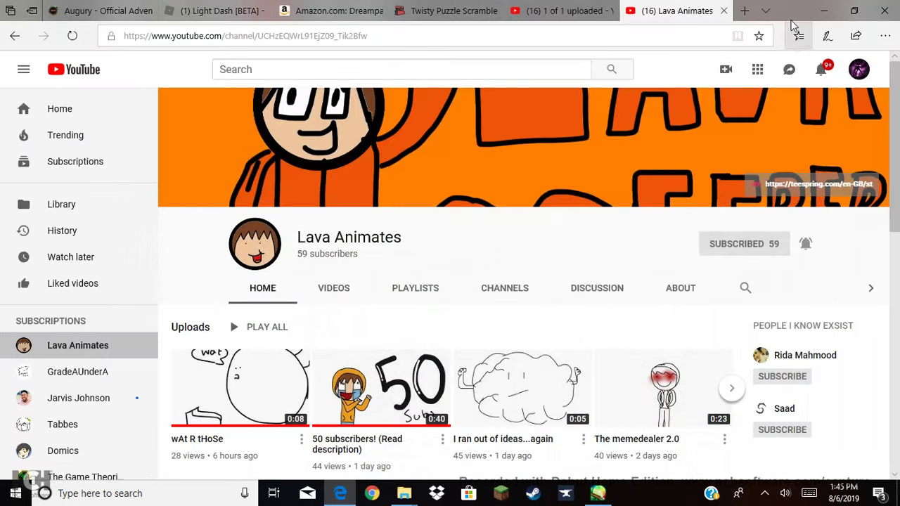
pyautogui.click(824, 12)
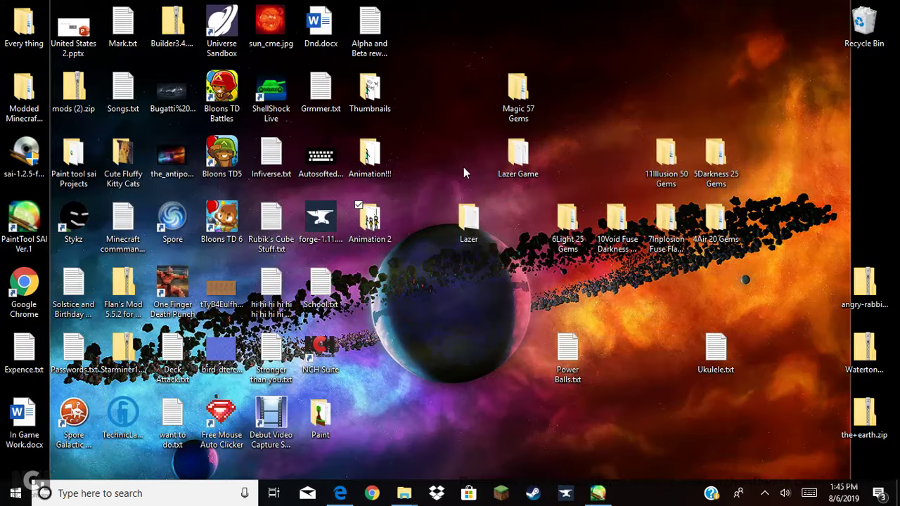
# - Open the Animation 2 folder and view Frame 1.PNG in Photos
pyautogui.doubleClick(391, 222)
pyautogui.scroll(-2, 514, 262)
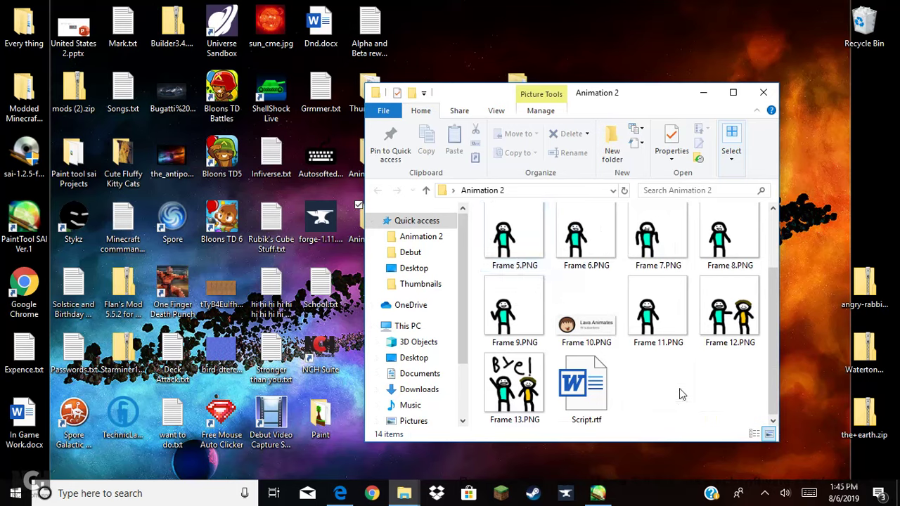
pyautogui.scroll(2, 679, 388)
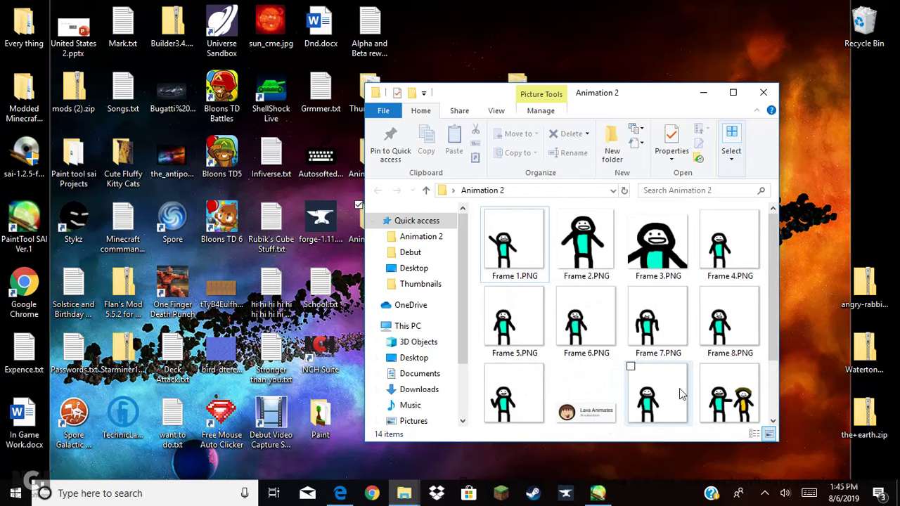
pyautogui.click(530, 240)
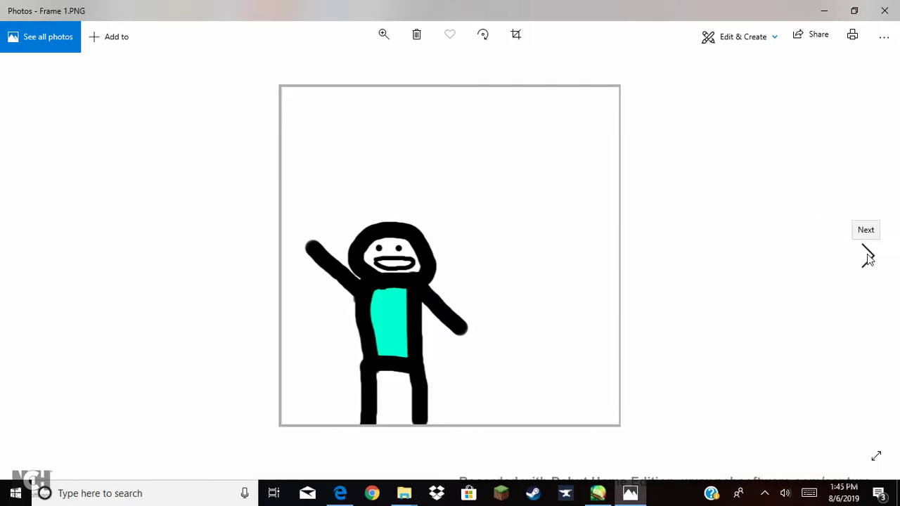
# - Page forward through the frames from Frame 1 to the final Bye! frame, Frame 13
pyautogui.click(868, 256)
pyautogui.click(868, 256)
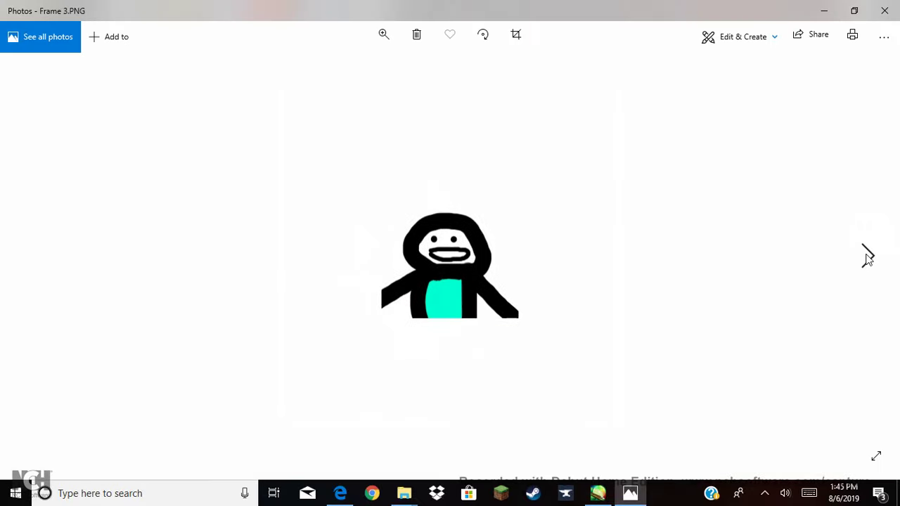
pyautogui.click(868, 256)
pyautogui.click(868, 256)
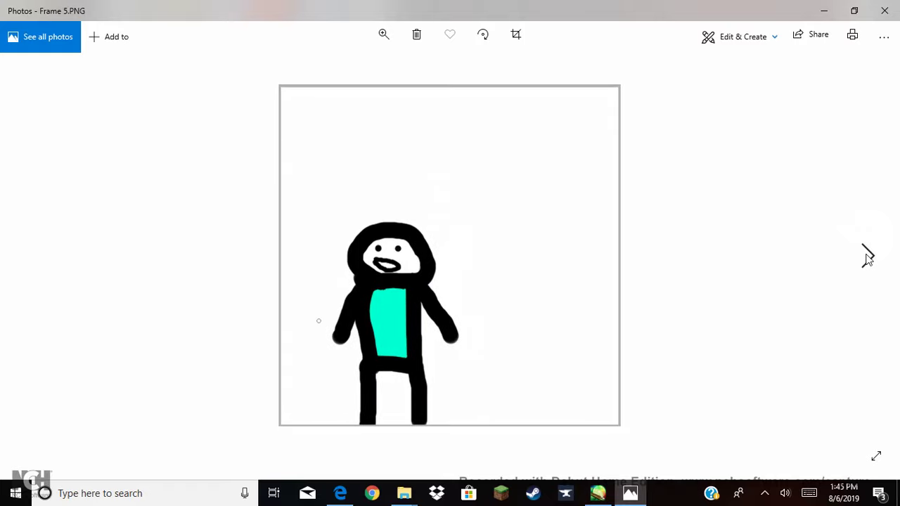
pyautogui.click(868, 256)
pyautogui.click(868, 256)
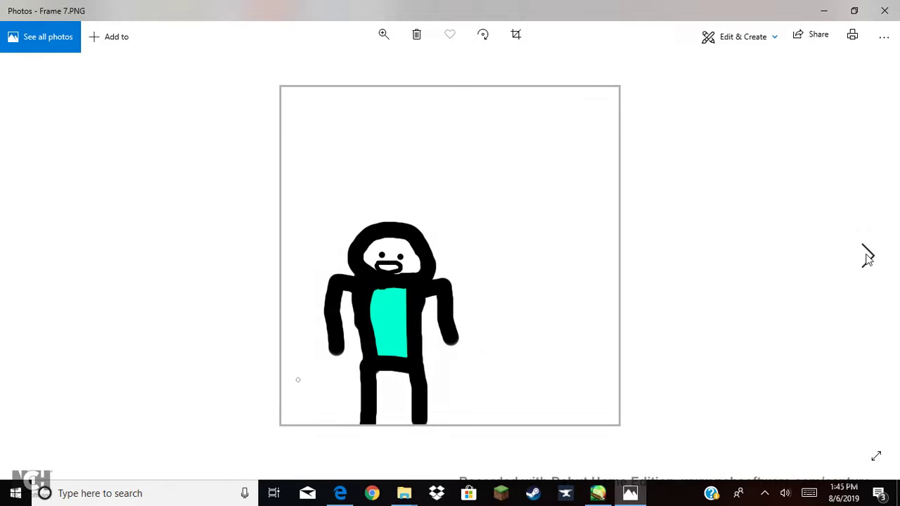
pyautogui.click(868, 256)
pyautogui.click(868, 256)
pyautogui.click(868, 256)
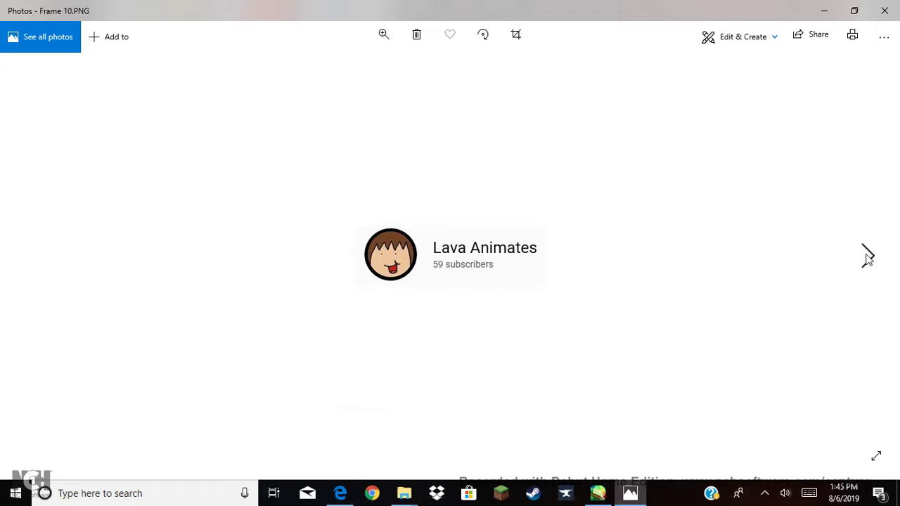
pyautogui.click(868, 257)
pyautogui.click(868, 256)
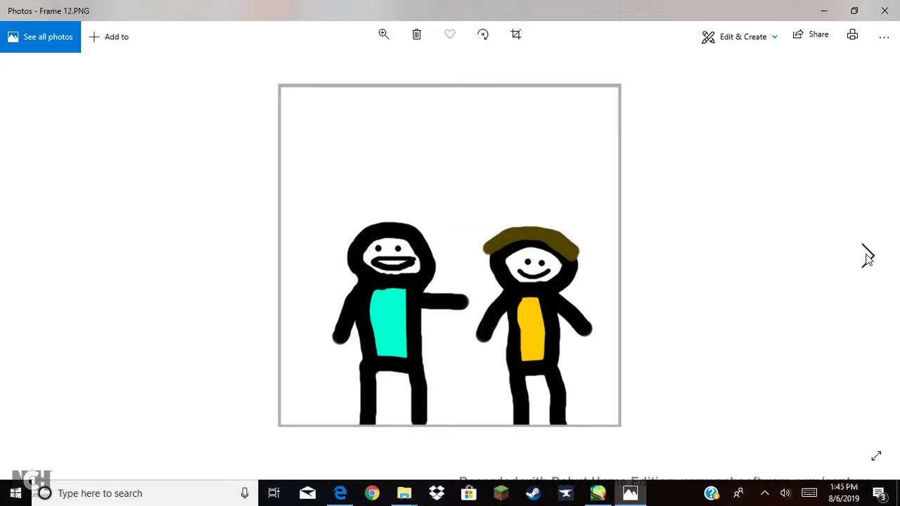
pyautogui.click(868, 256)
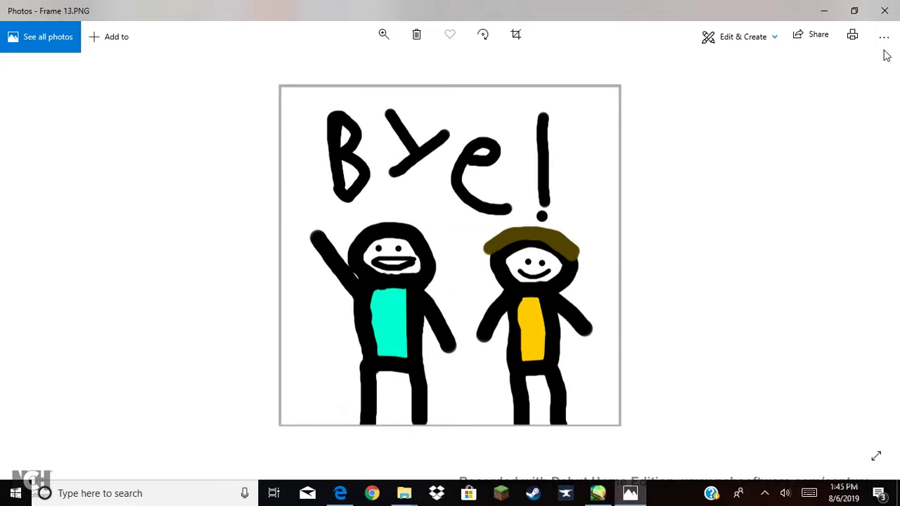
# - Close the Photos viewer, returning to the Animation 2 folder
pyautogui.click(885, 10)
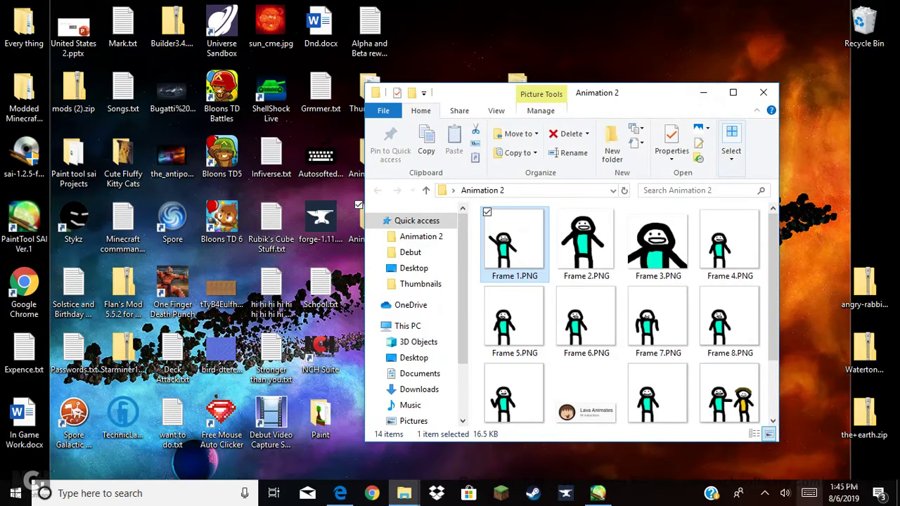
pyautogui.click(766, 495)
pyautogui.click(766, 496)
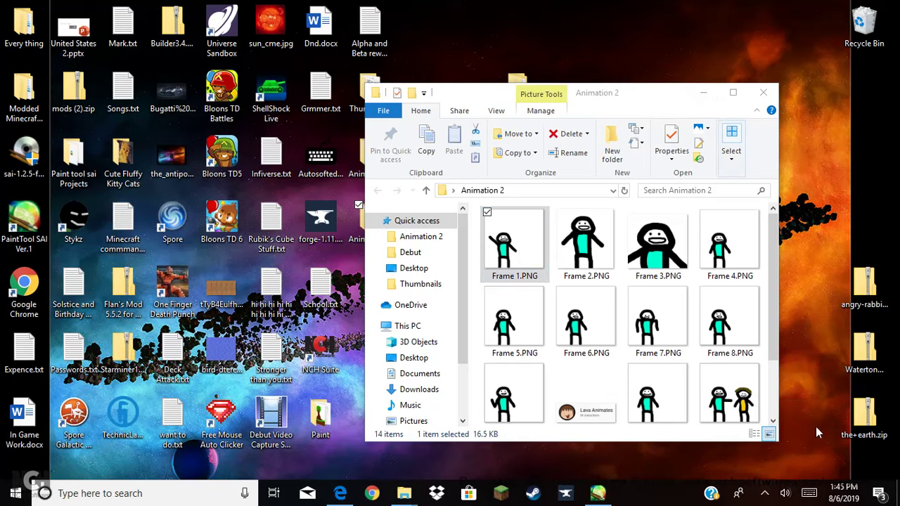